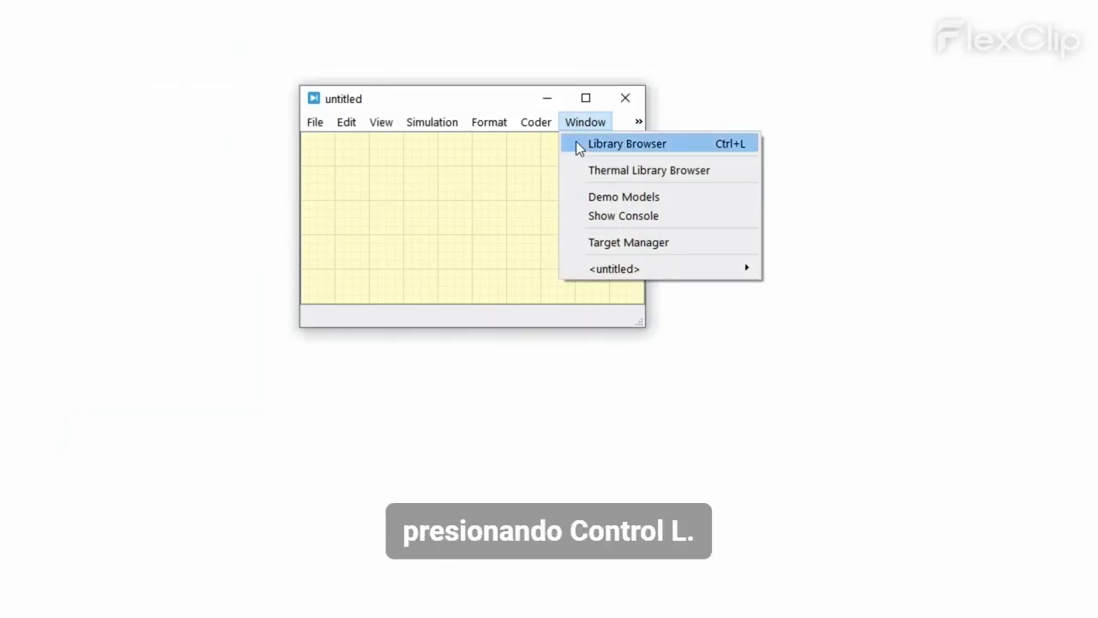
Step: Open the Library Browser and expand Electrical and its Sources group
click(617, 144)
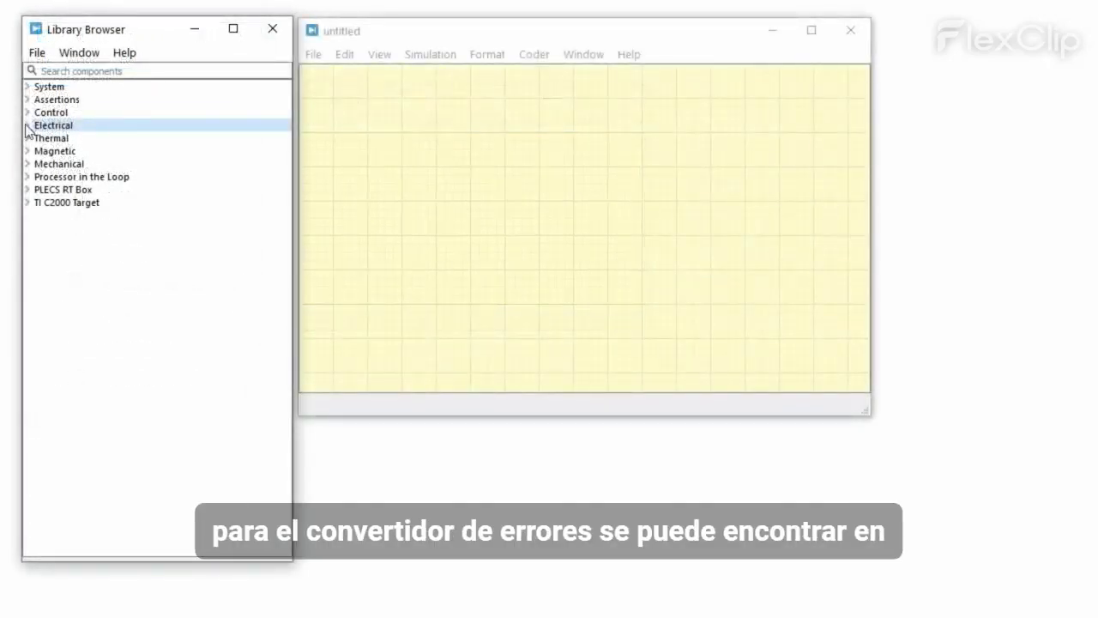
click(28, 125)
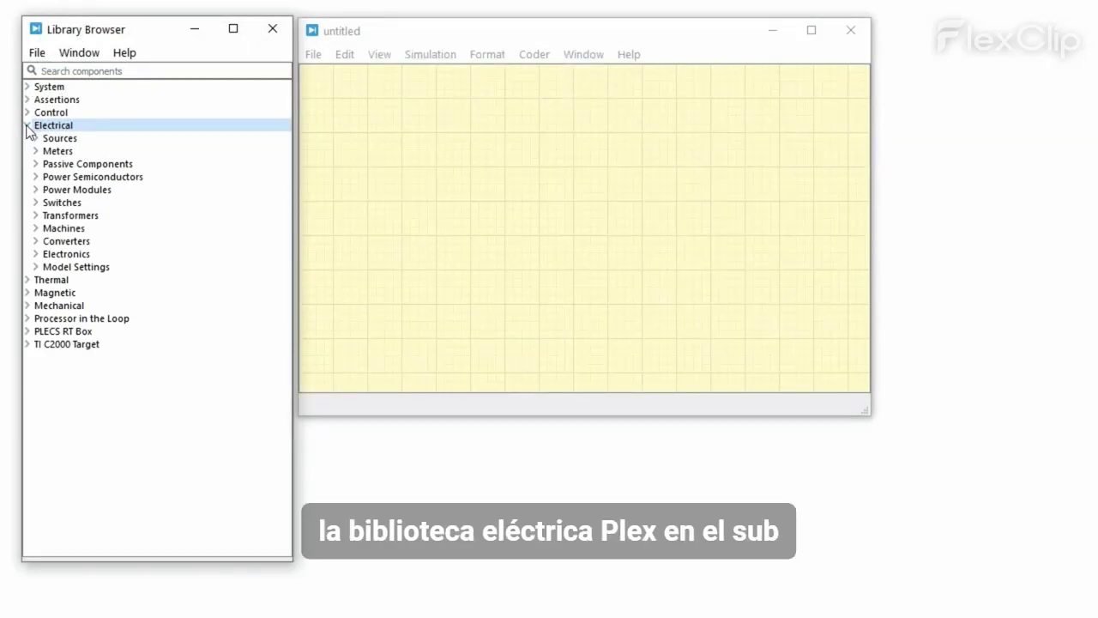
click(31, 138)
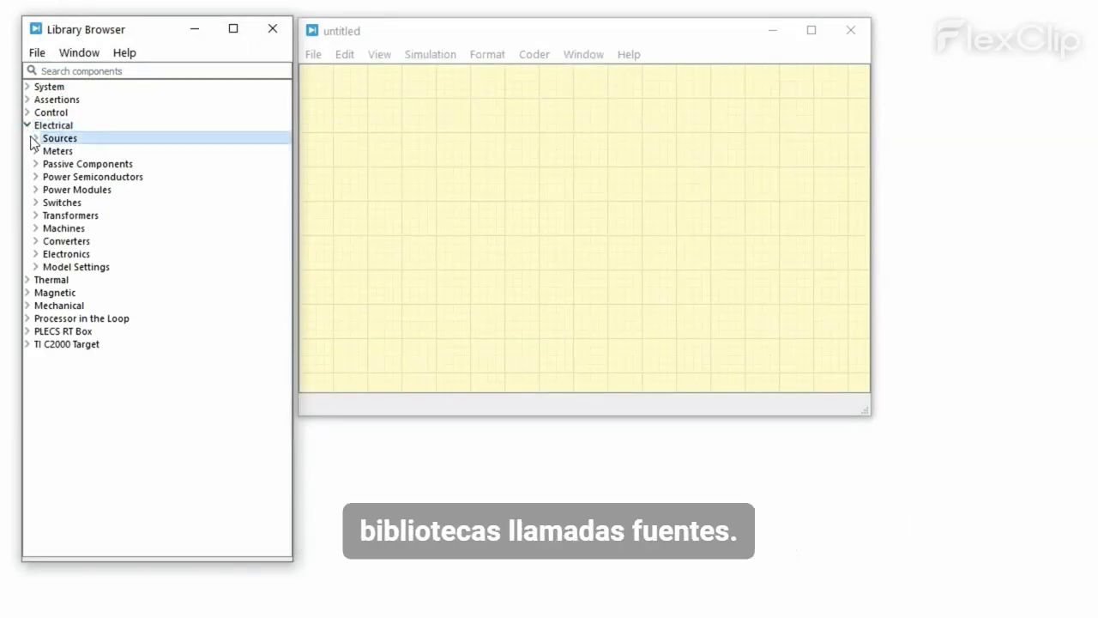
click(33, 139)
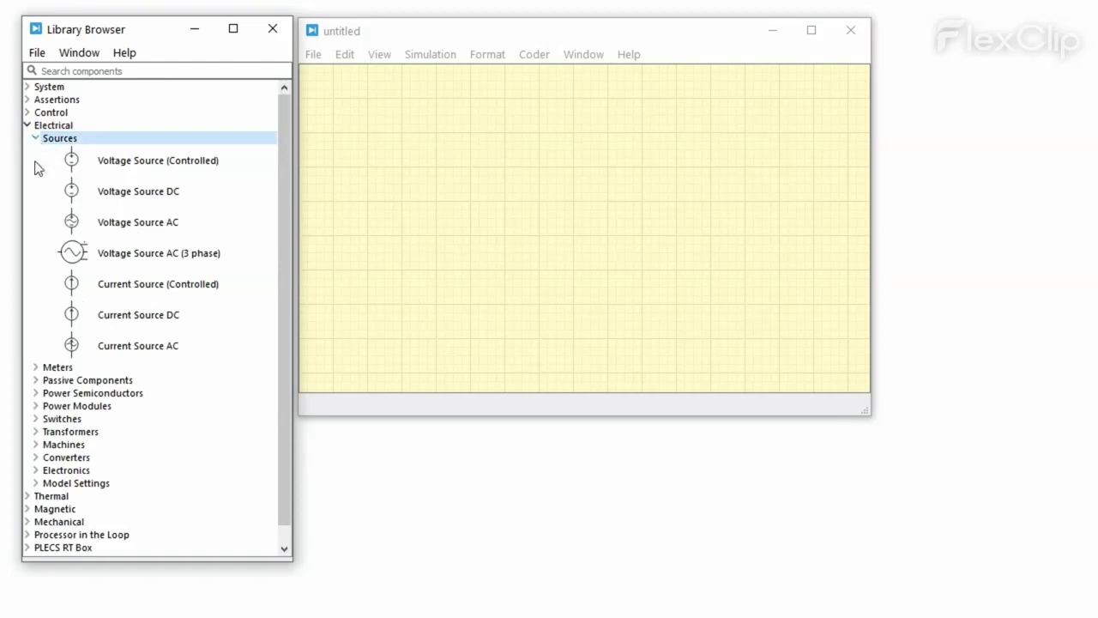
Step: Expand Meters, Passive Components and Power Semiconductors, then select Voltage Source DC
click(35, 368)
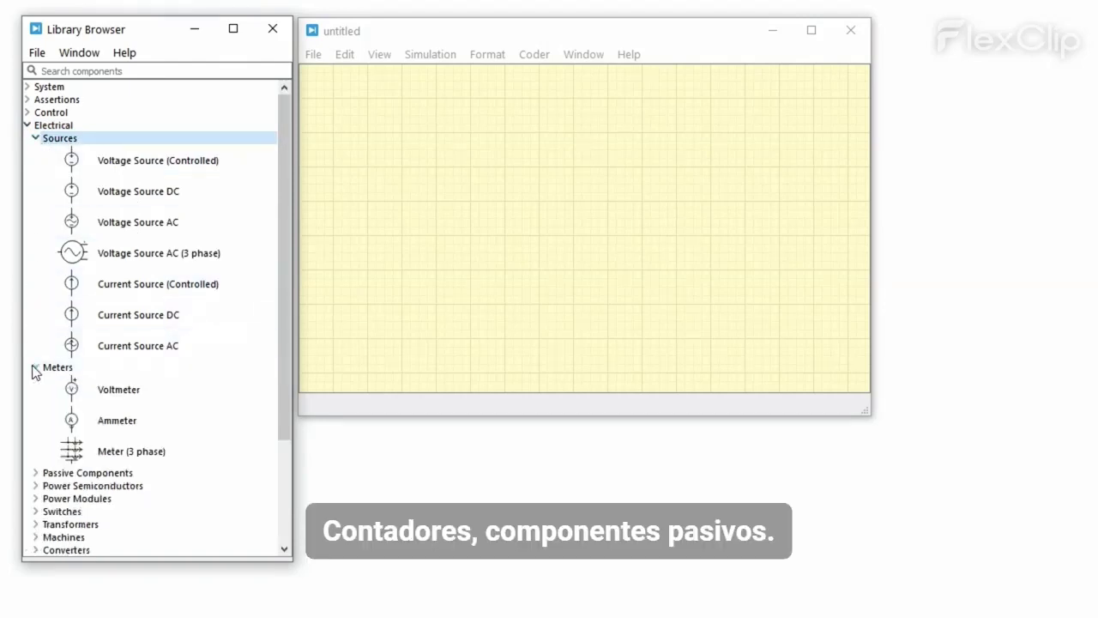
click(35, 473)
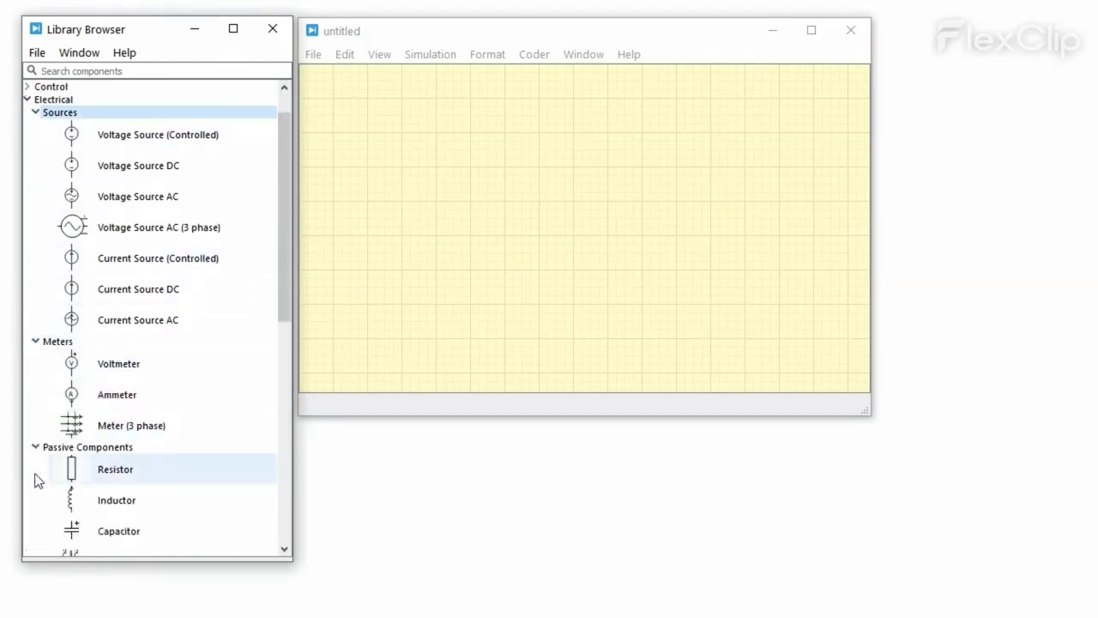
scroll(34, 480, down, 6)
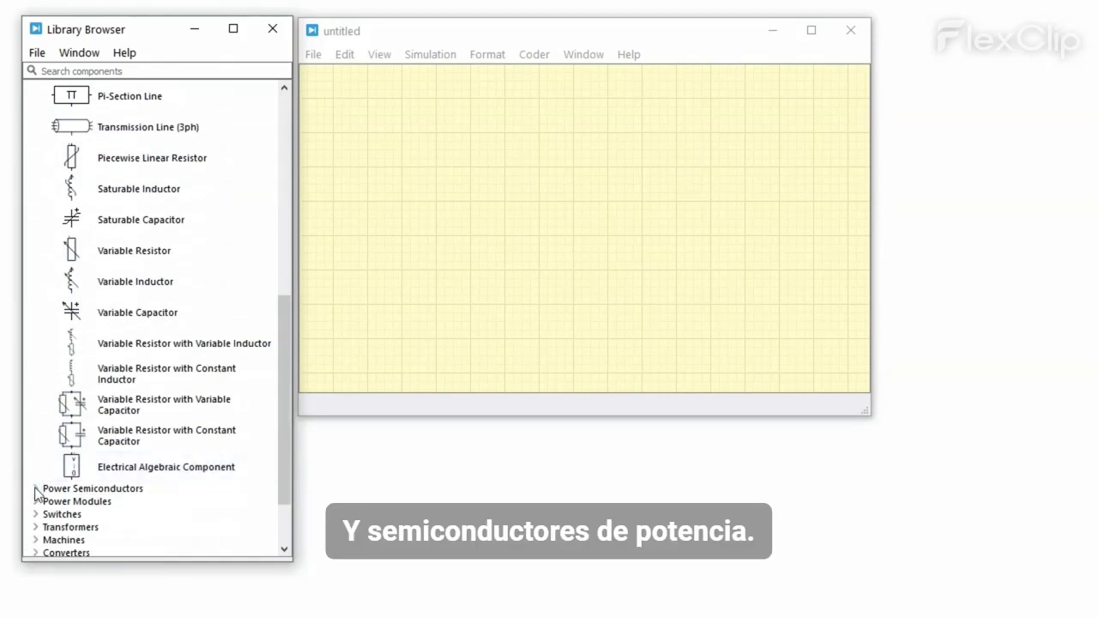
click(36, 488)
scroll(36, 493, down, 3)
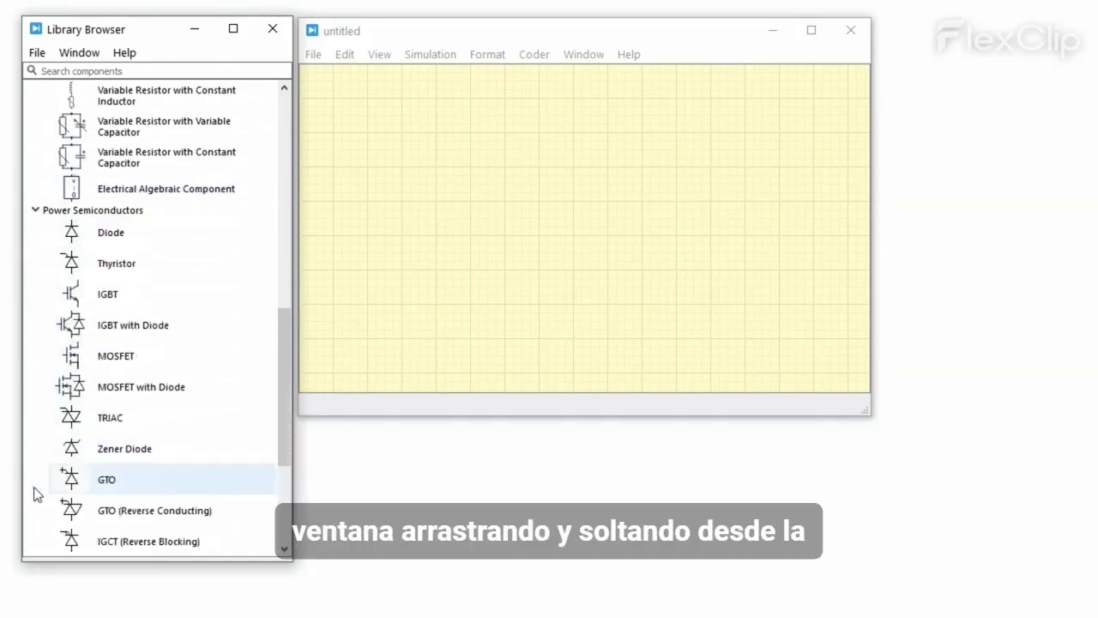
scroll(36, 493, up, 15)
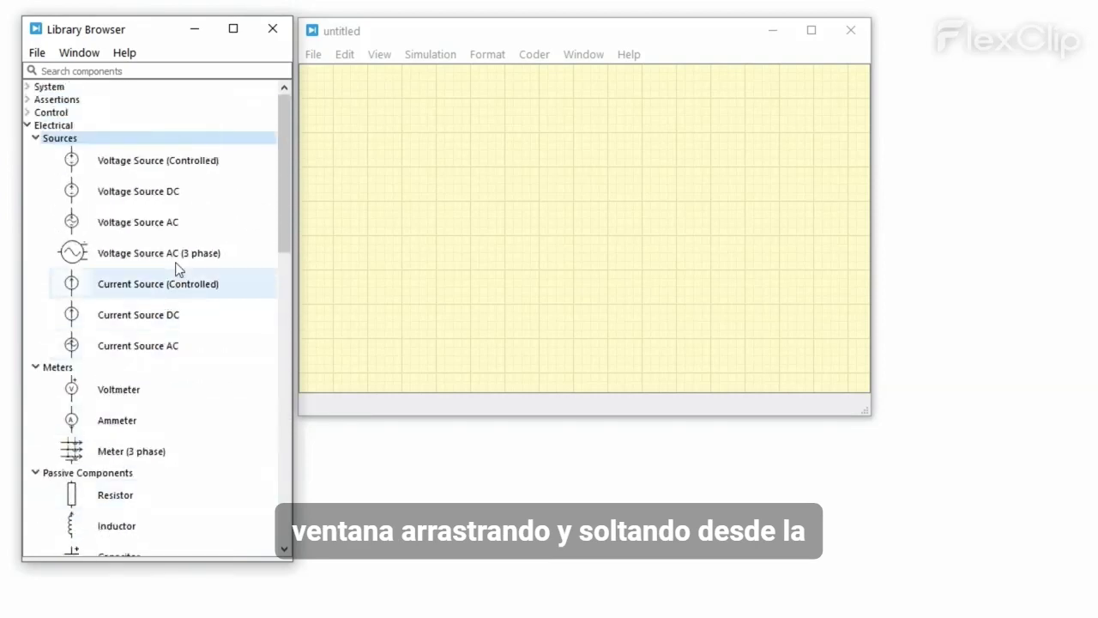
click(191, 195)
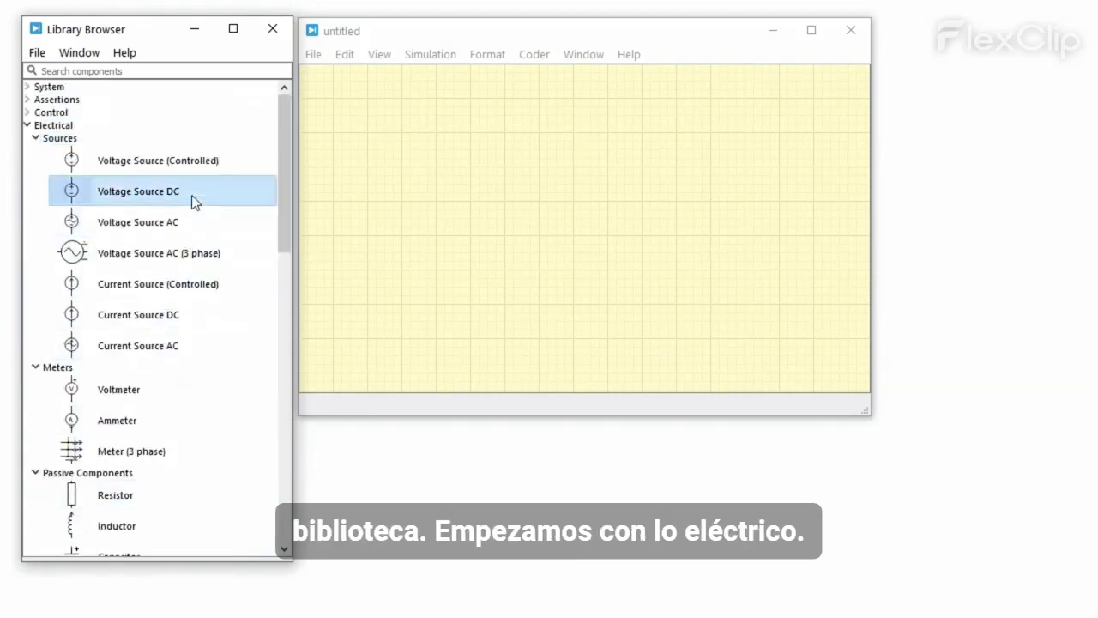
Step: Place DC source V_dc, resistor R1, inductor L1 and capacitor C1 on the schematic
drag(191, 195, 381, 218)
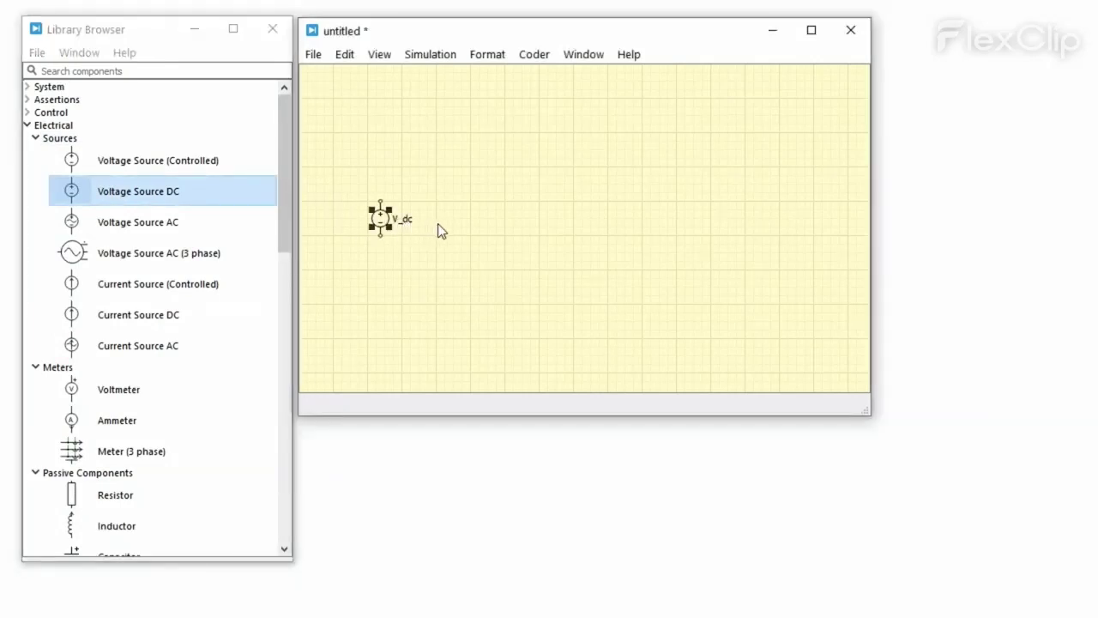
scroll(233, 361, down, 3)
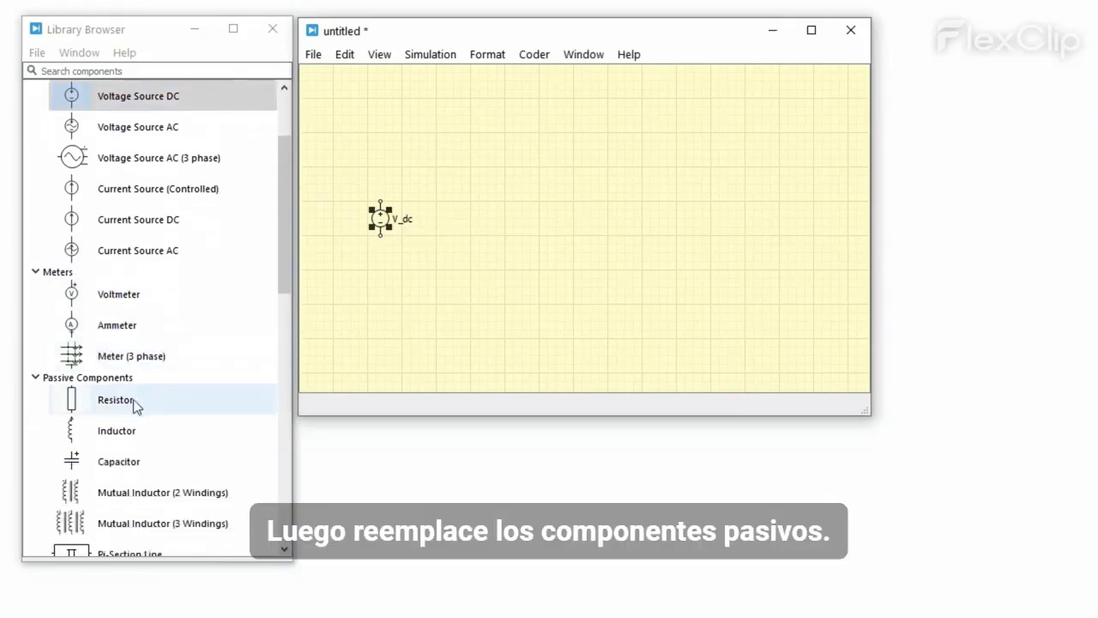
drag(132, 401, 711, 234)
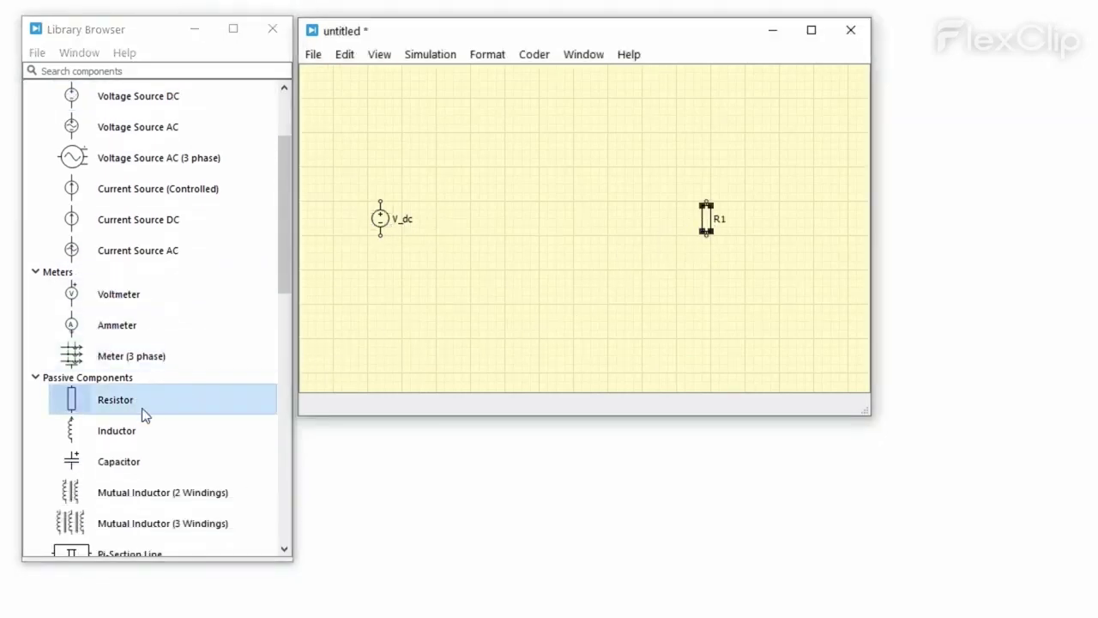
drag(134, 422, 560, 173)
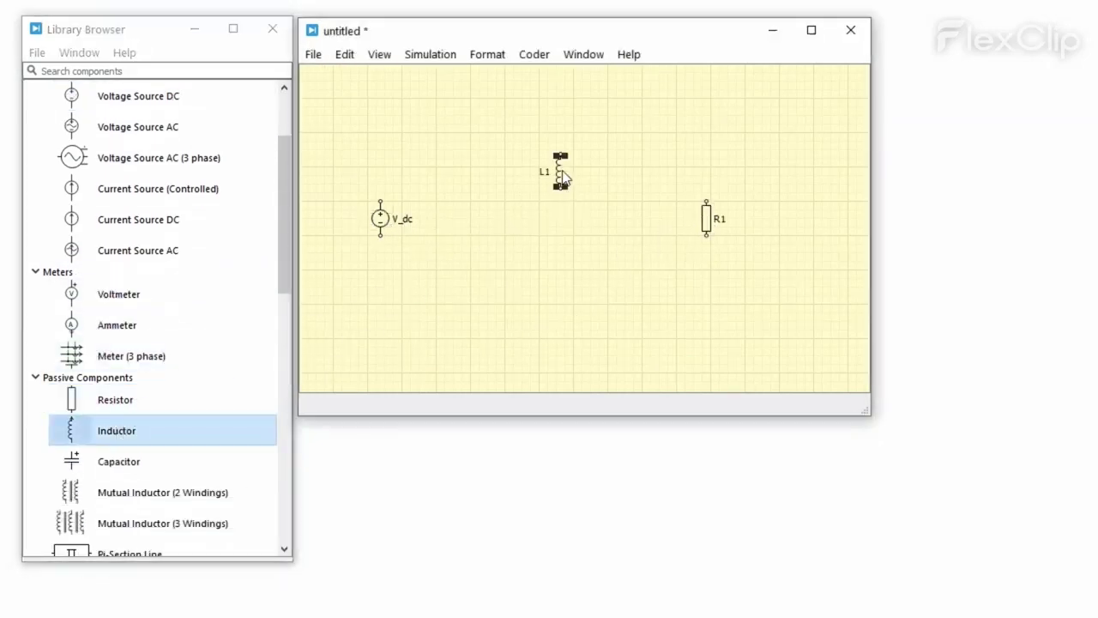
drag(214, 459, 645, 215)
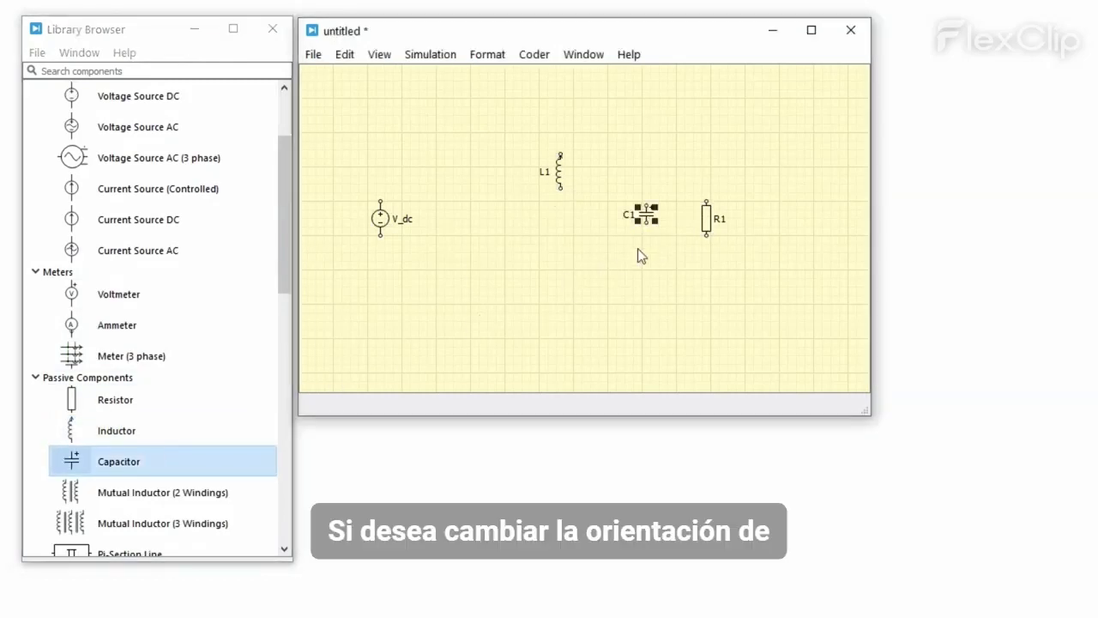
Step: Rotate inductor L1 so it lies horizontally
click(561, 176)
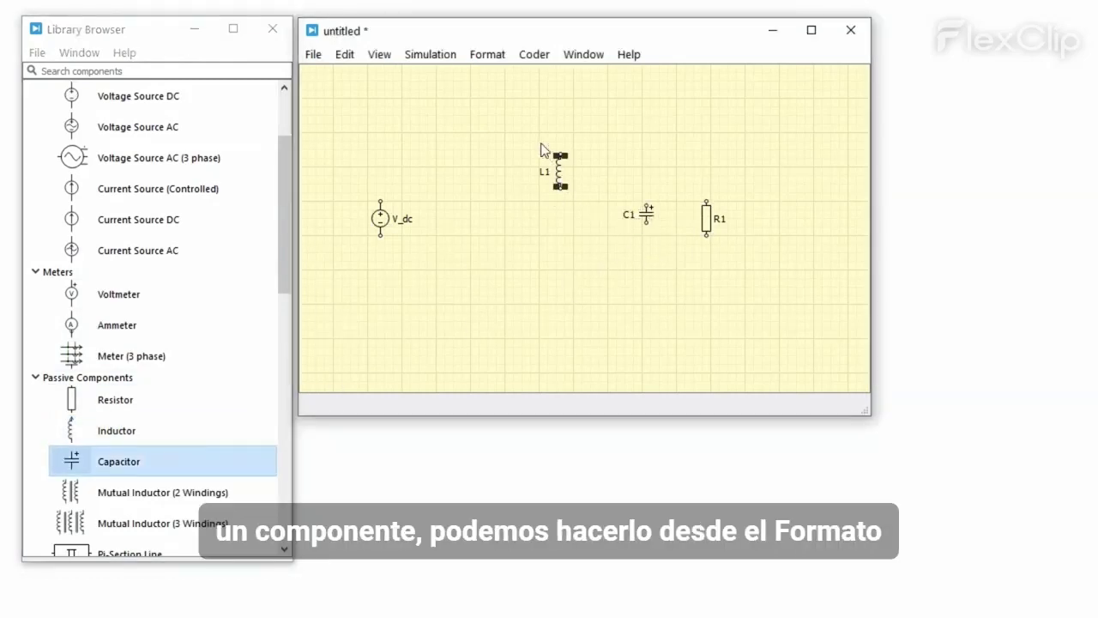
click(489, 55)
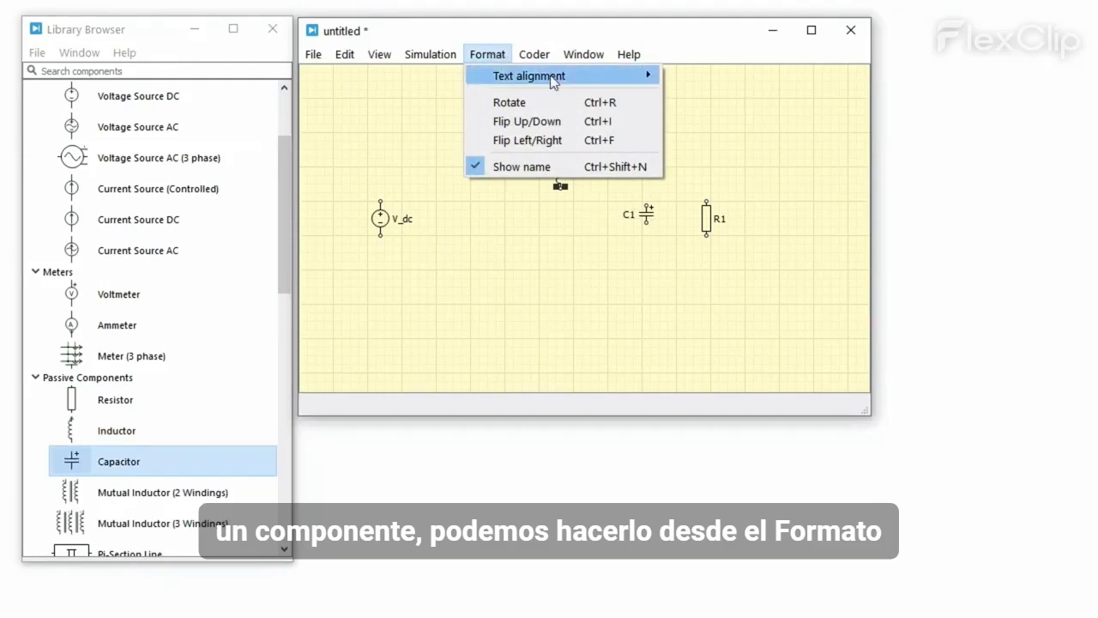
click(632, 103)
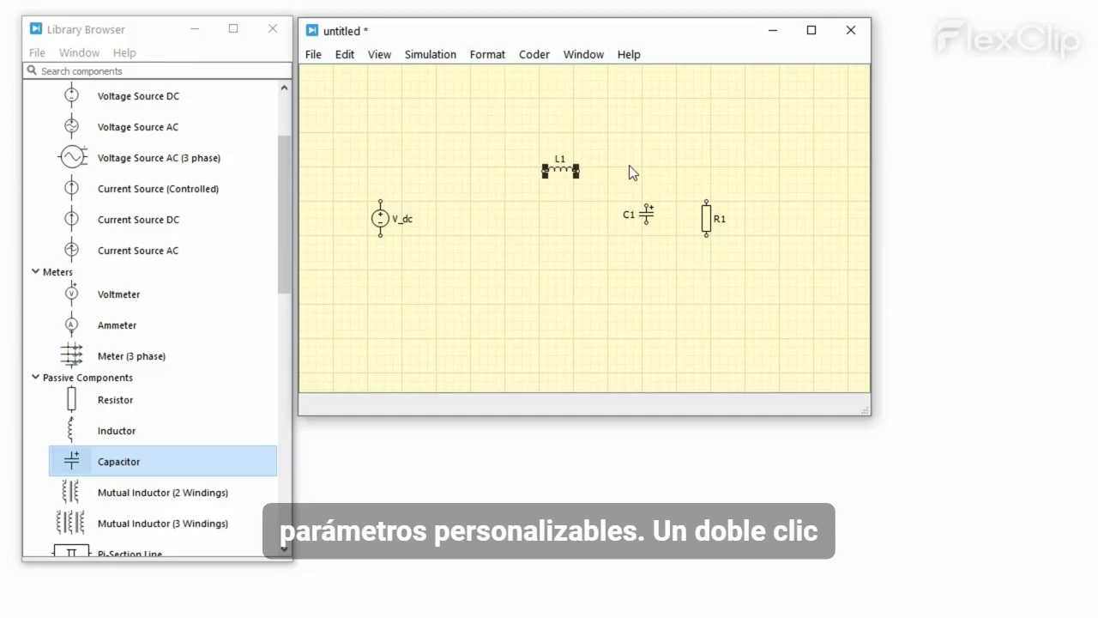
Step: Set inductor L1's inductance to 25e-3
double_click(573, 176)
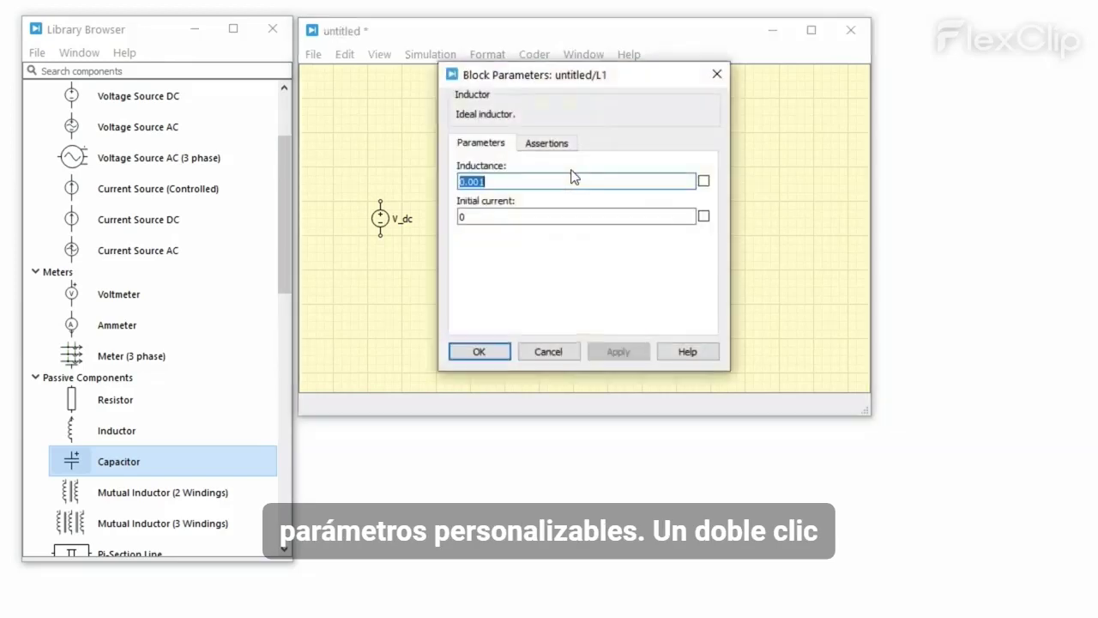
click(596, 180)
key(ctrl+a)
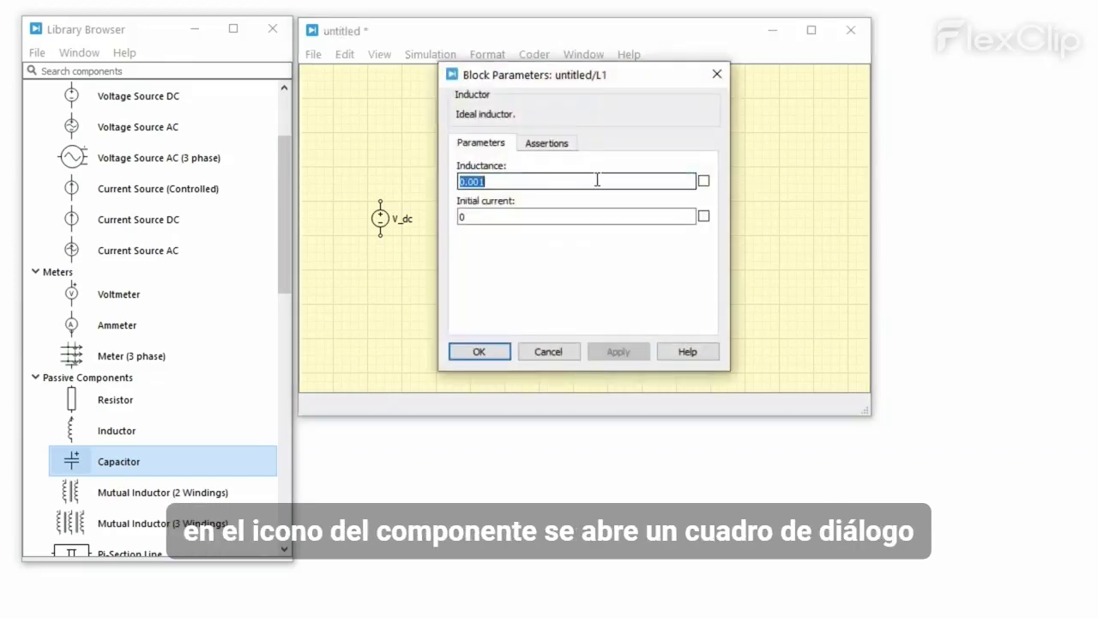
text(25e-3)
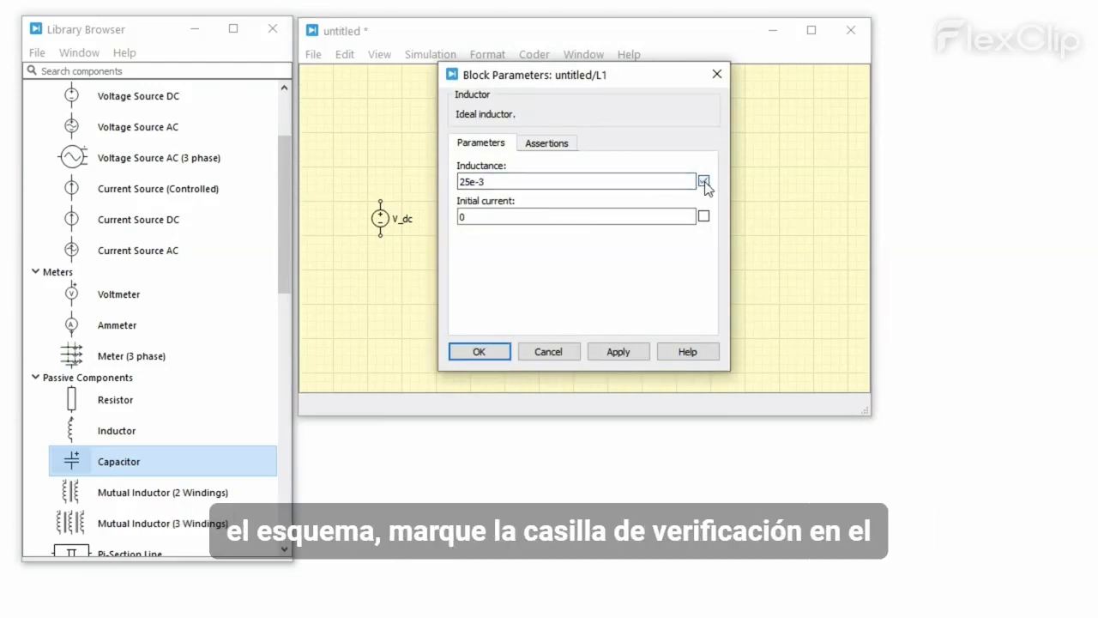
click(494, 352)
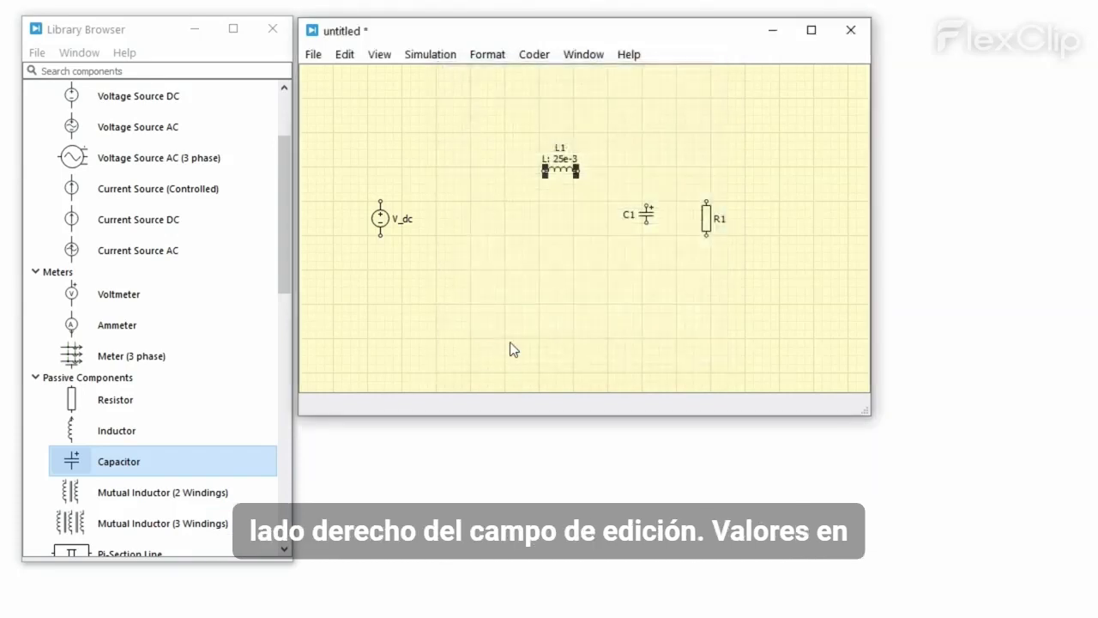
Step: Set capacitor C1 to 200e-6 and show its value on the schematic
double_click(647, 215)
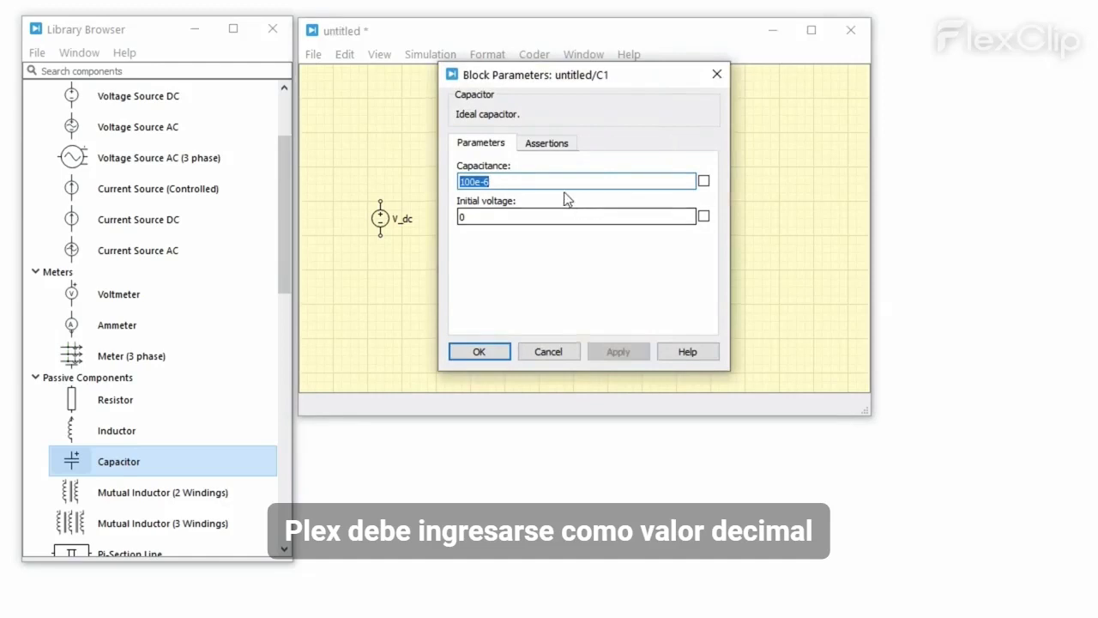
text(20)
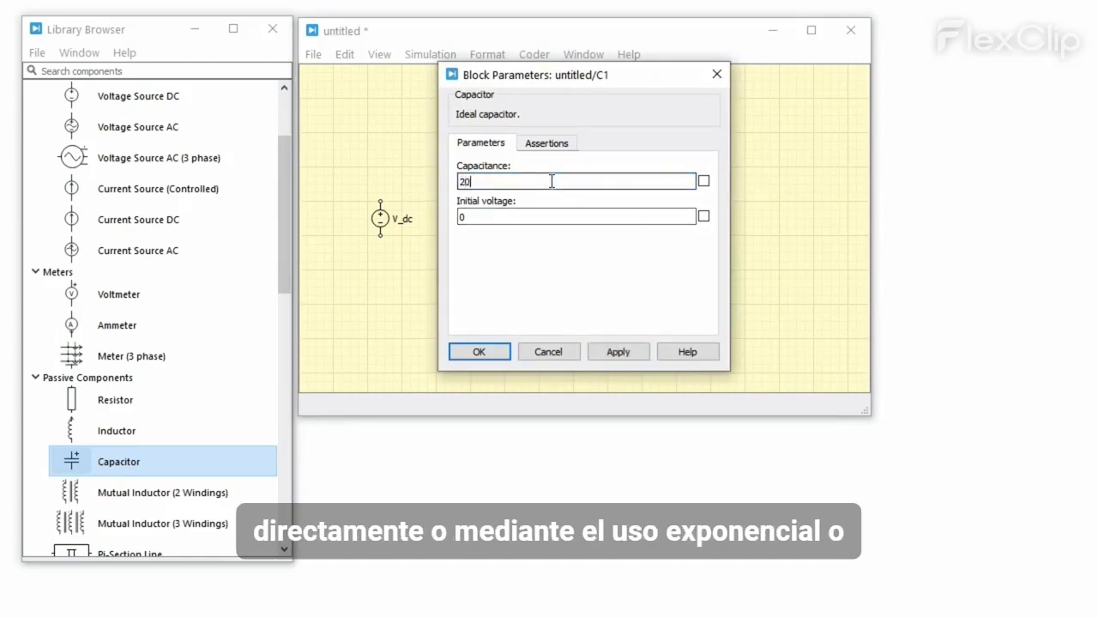
text(0e-6)
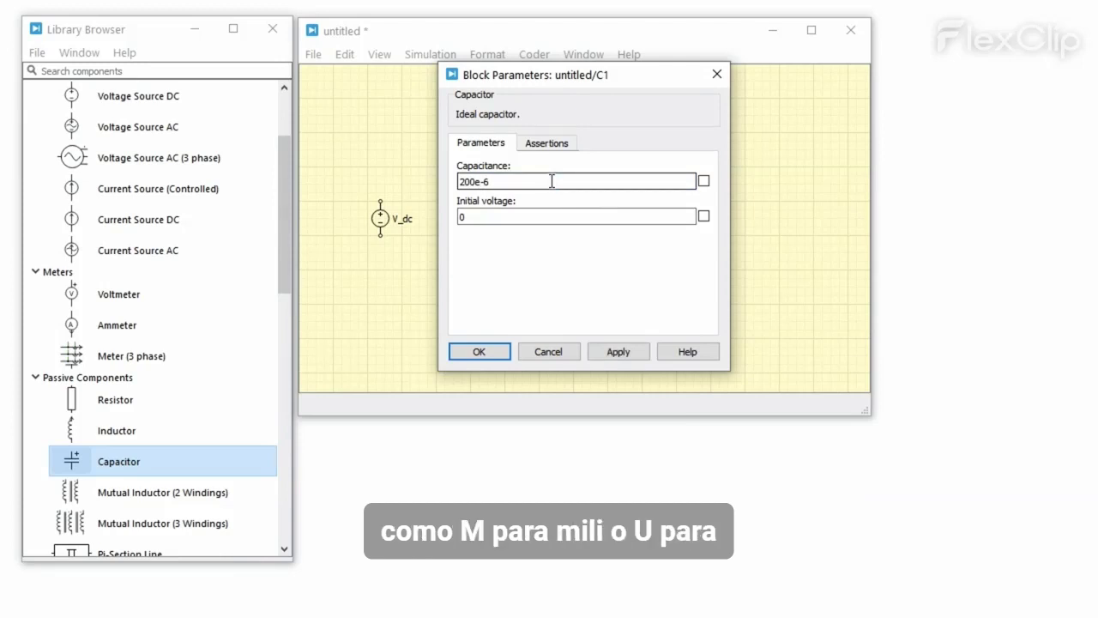
click(704, 181)
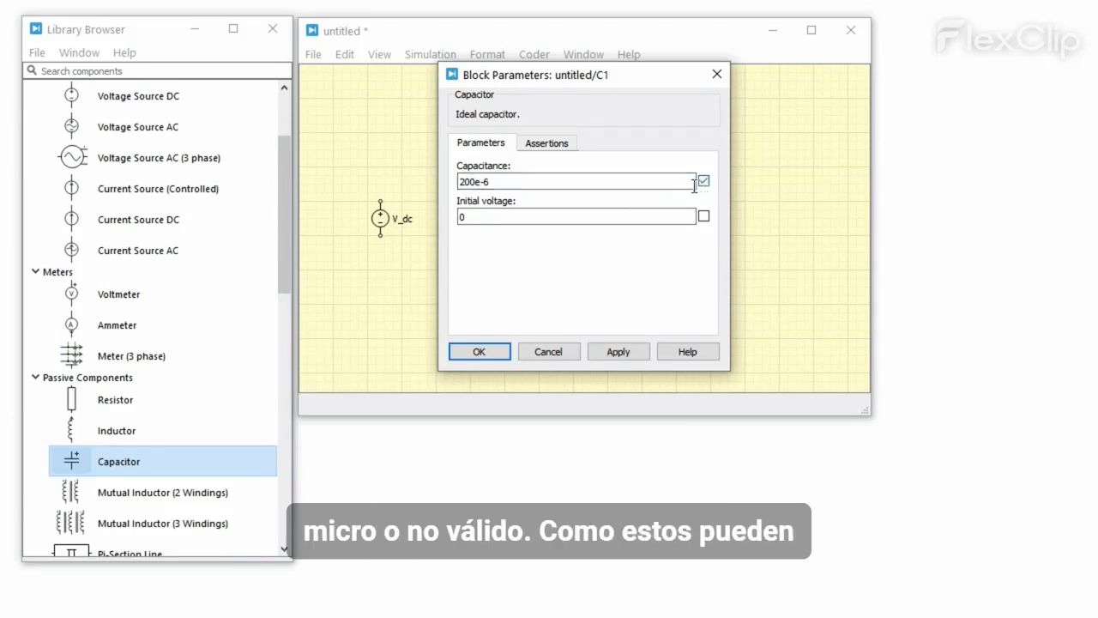
click(500, 351)
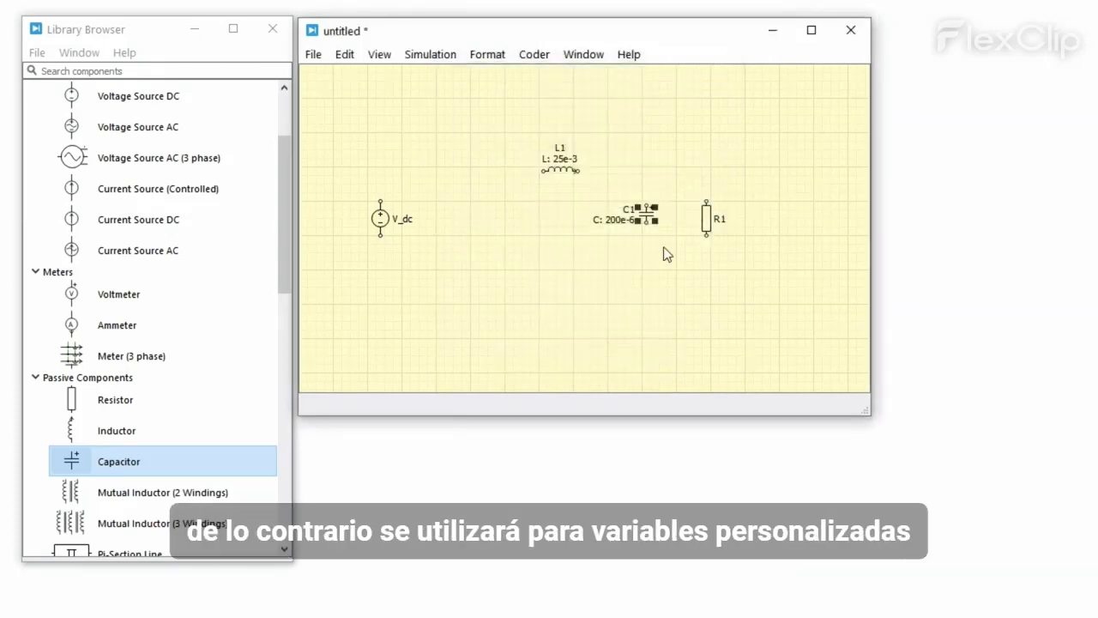
Step: Show resistor R1's value on the schematic and change it to 2
double_click(706, 219)
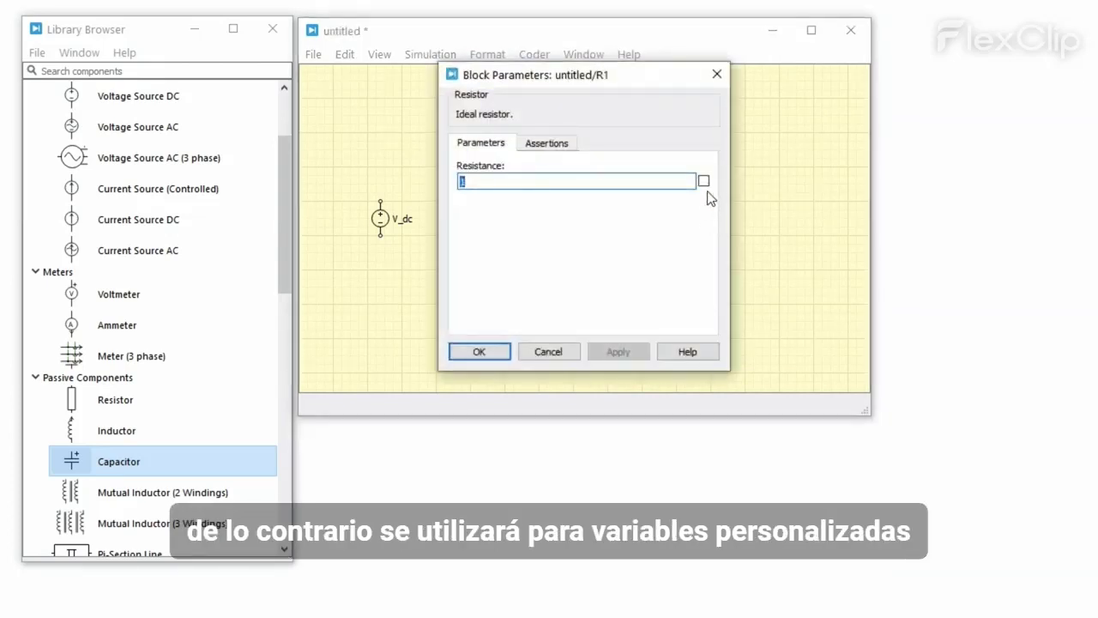
click(703, 181)
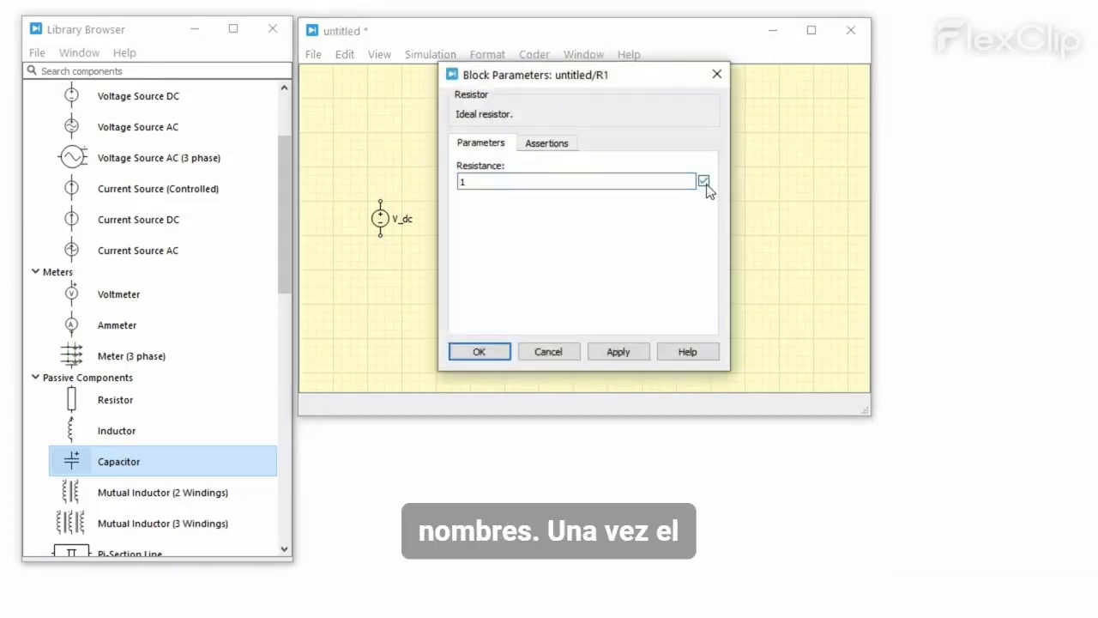
click(503, 351)
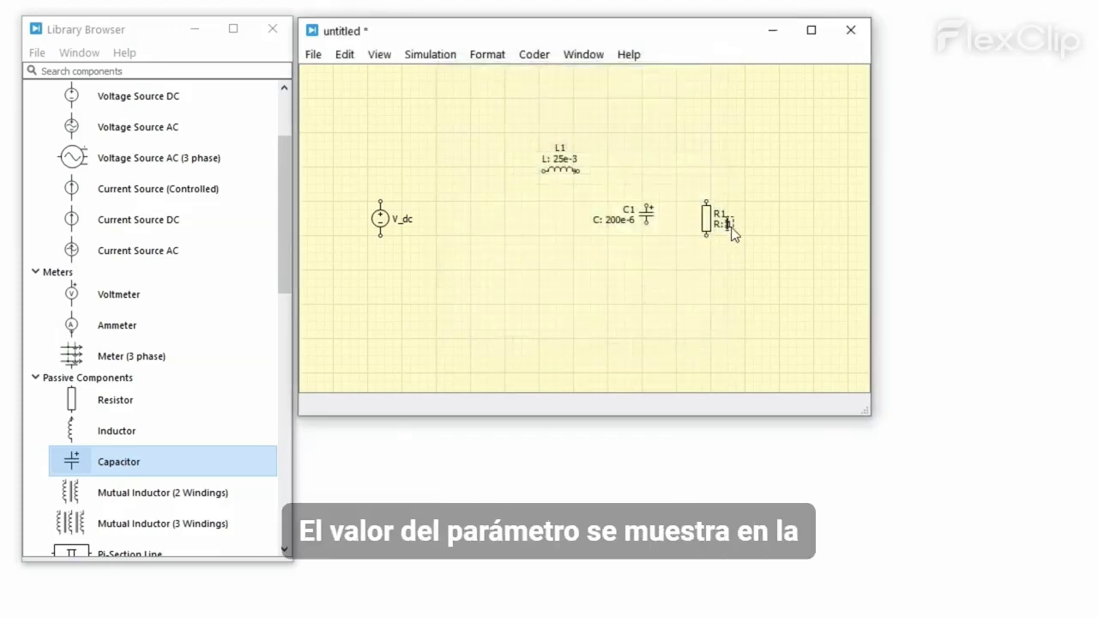
key(BackSpace)
text(2)
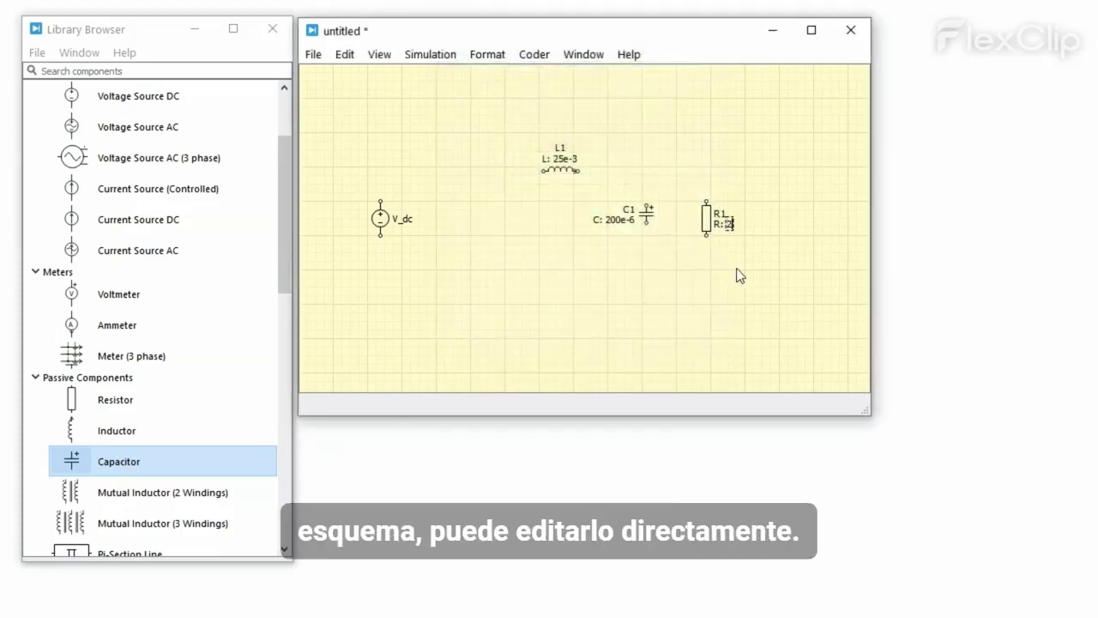
click(736, 268)
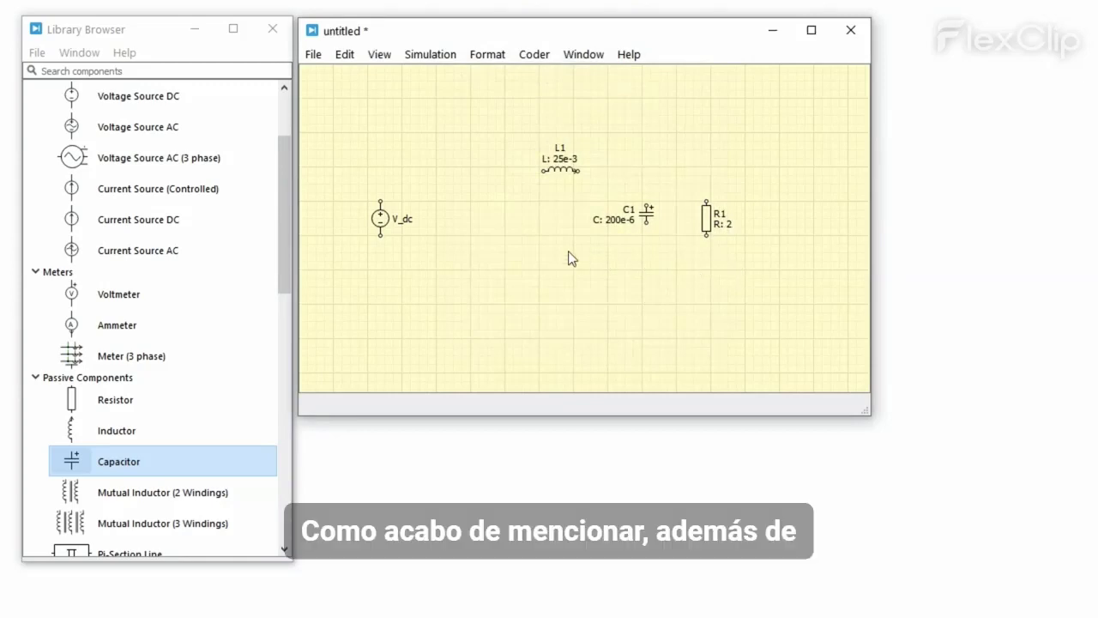
Step: Set the DC source voltage to variable v_in and show it on the schematic
double_click(386, 221)
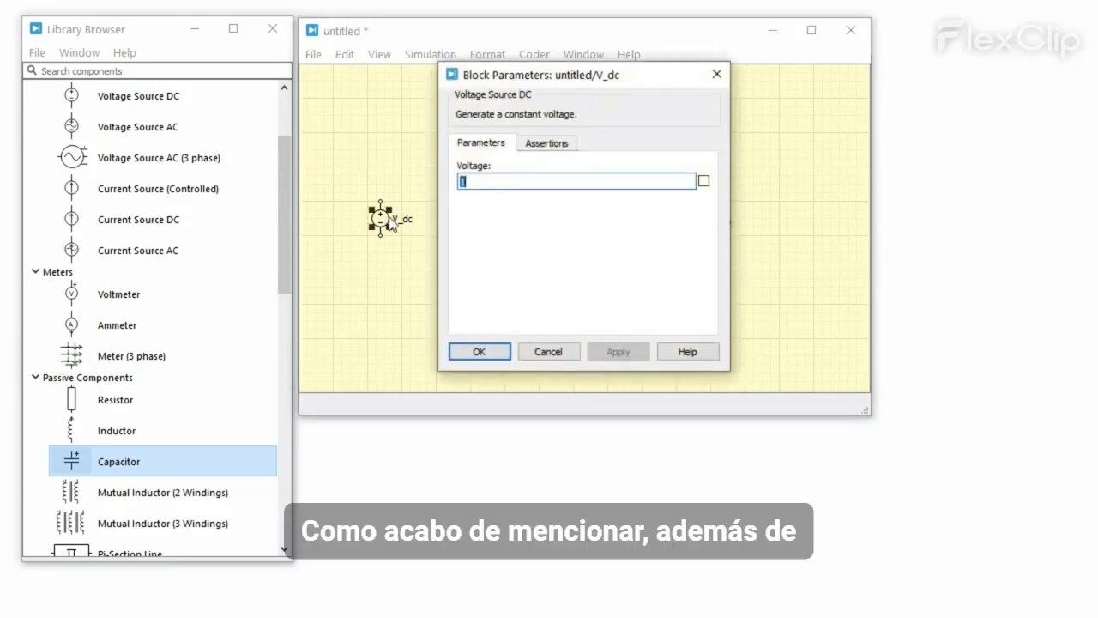
click(474, 183)
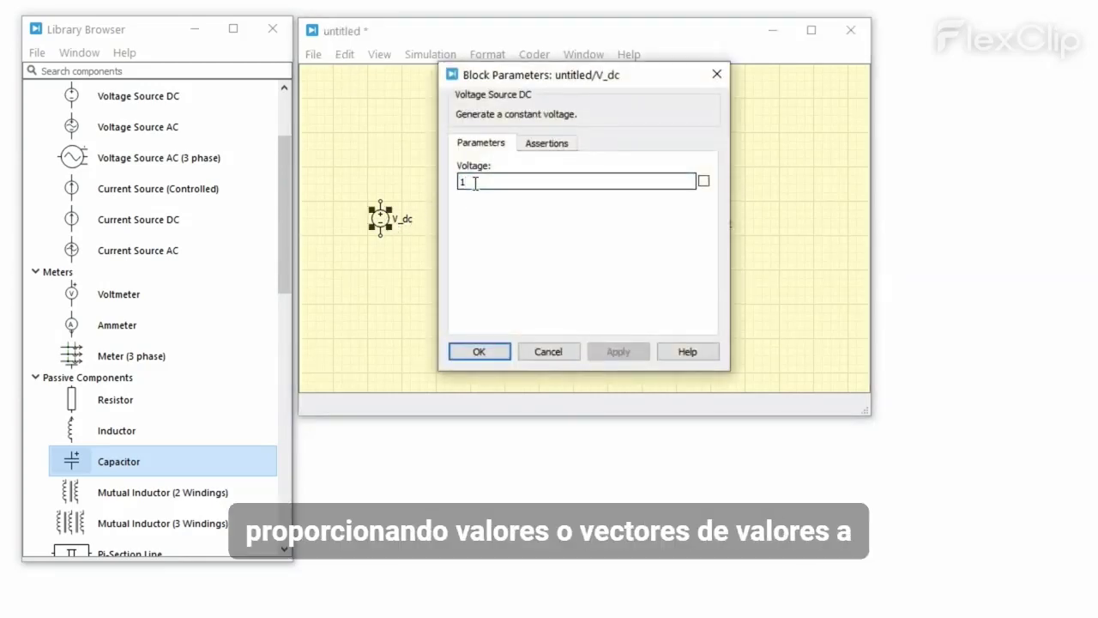
key(BackSpace)
text(v_in)
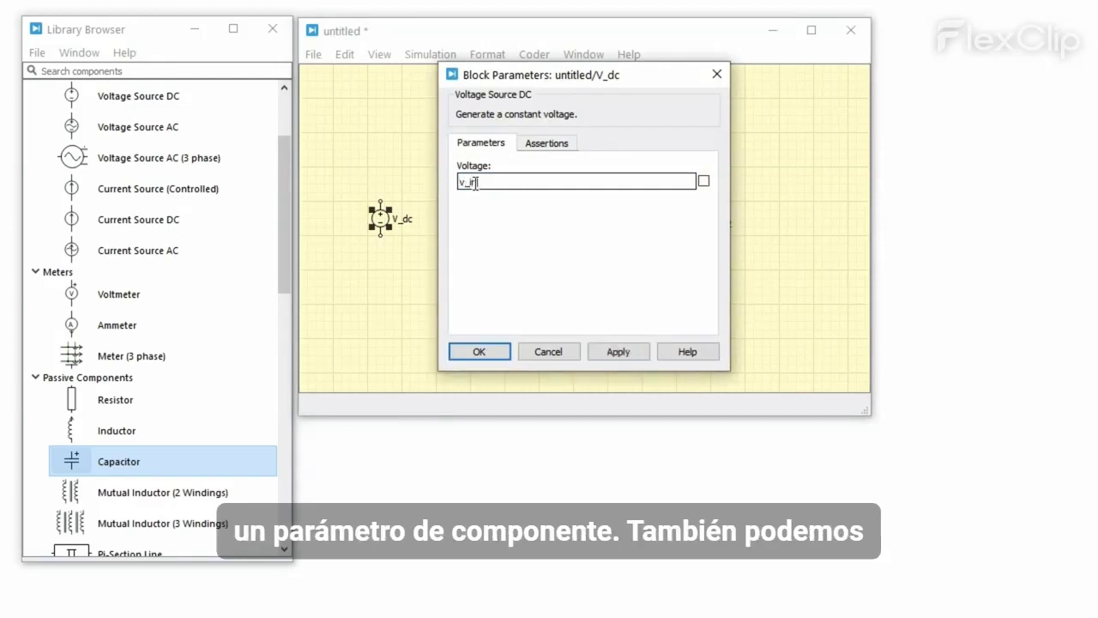
click(704, 182)
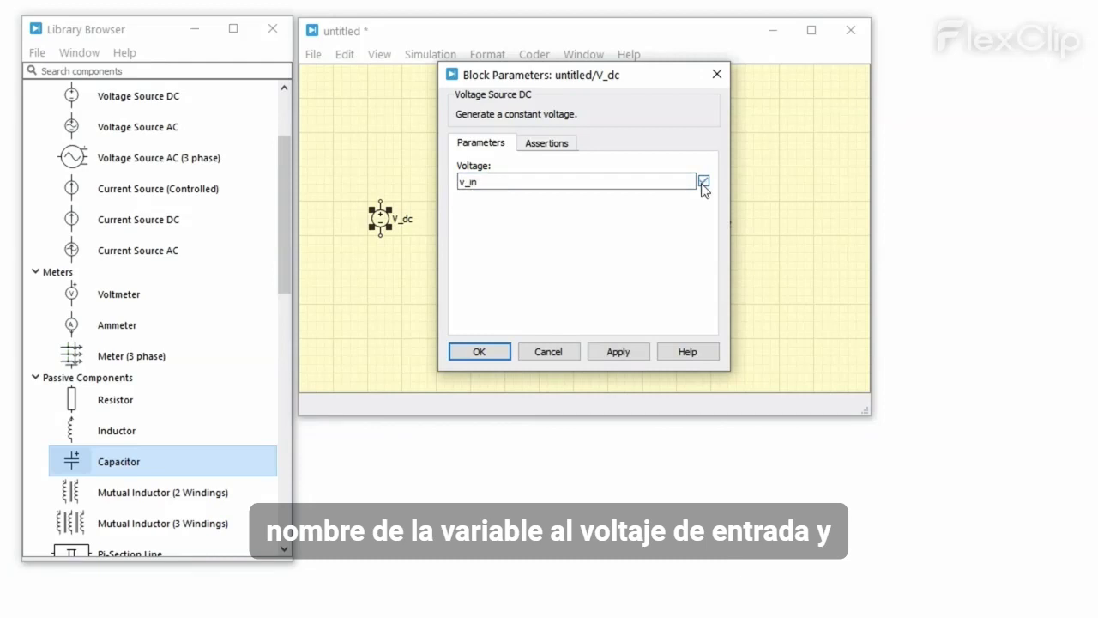
click(495, 352)
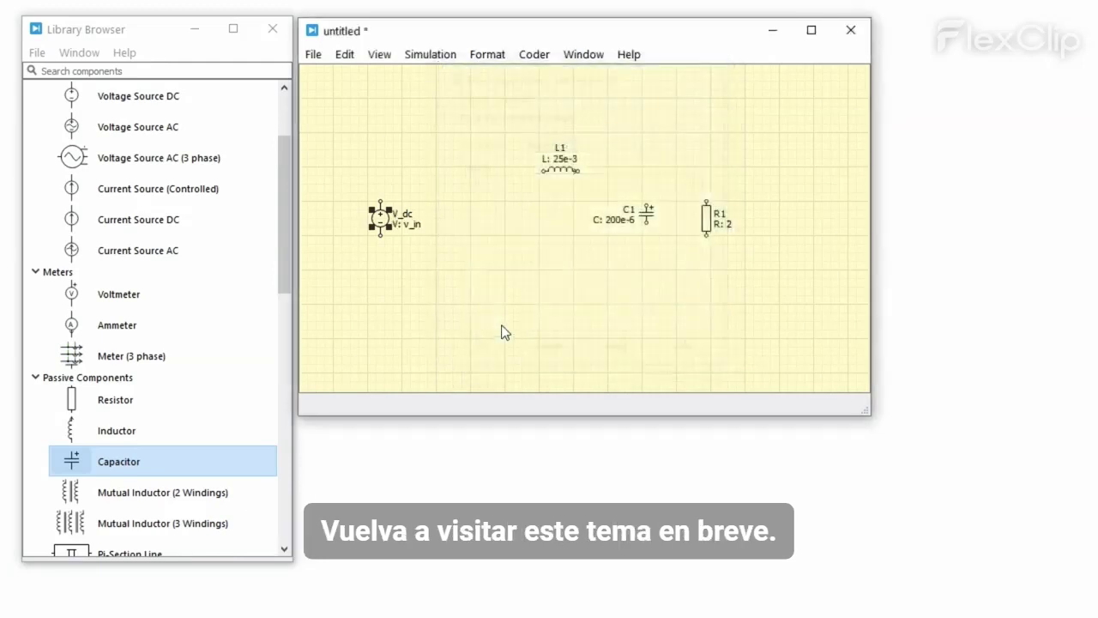
click(512, 299)
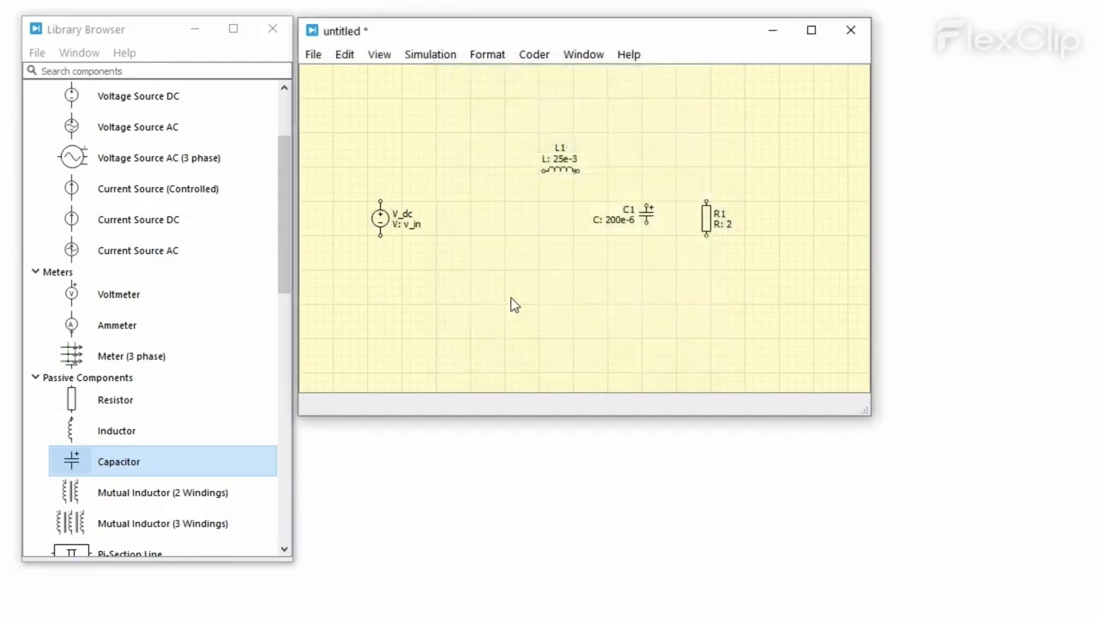
Step: Place voltmeter Vm1 right of R1 and a horizontally rotated ammeter Am1 above V_dc
drag(184, 294, 792, 221)
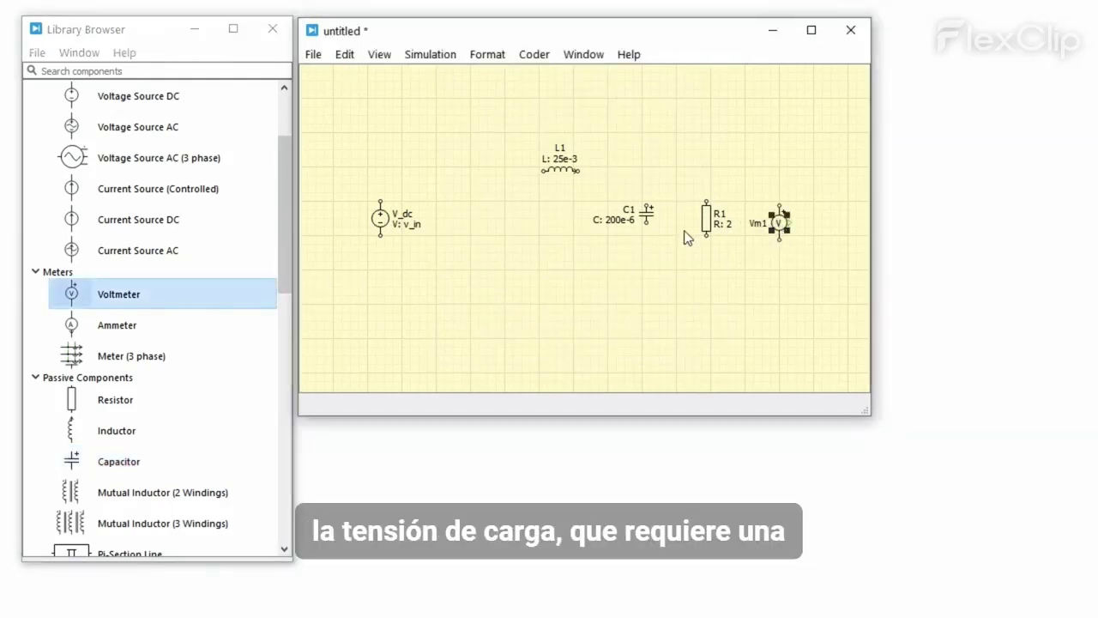
drag(213, 320, 441, 172)
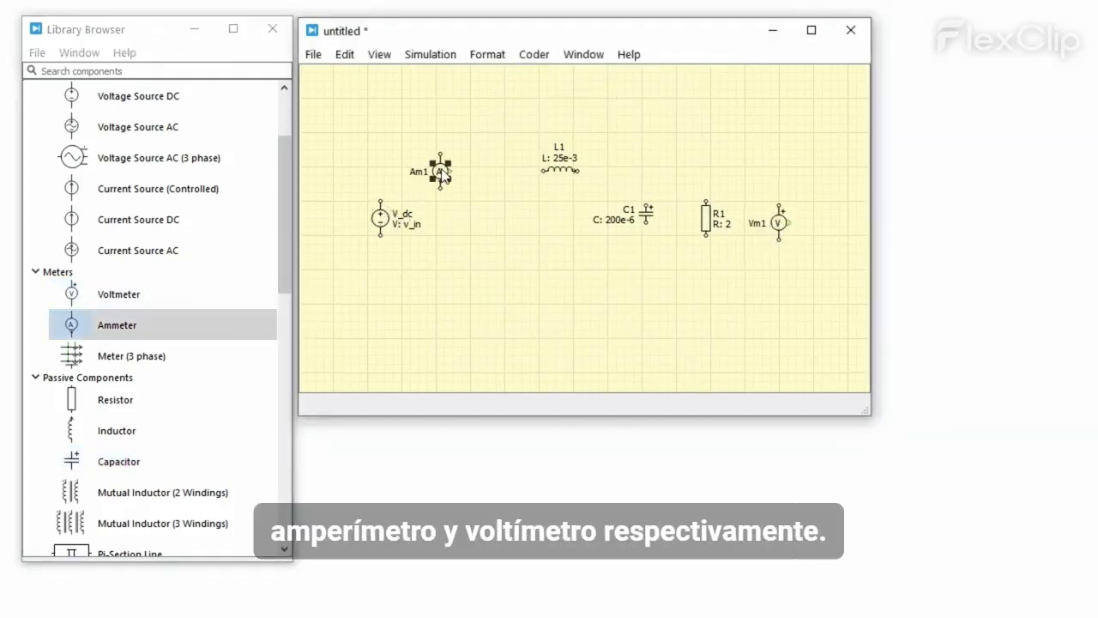
key(ctrl+r)
key(ctrl+r)
key(ctrl+r)
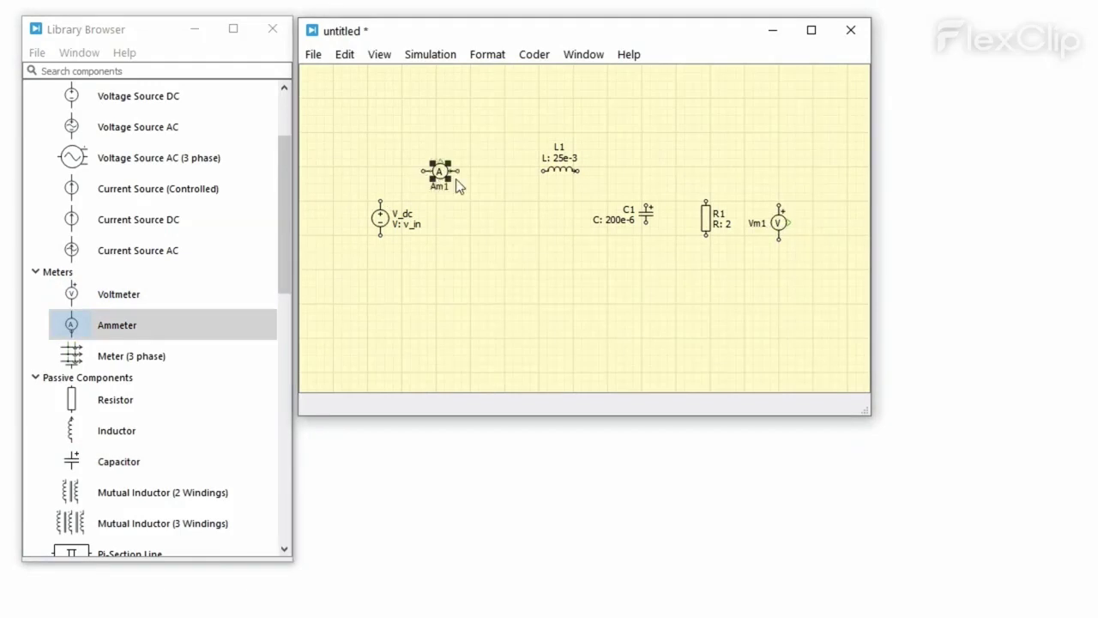
click(462, 184)
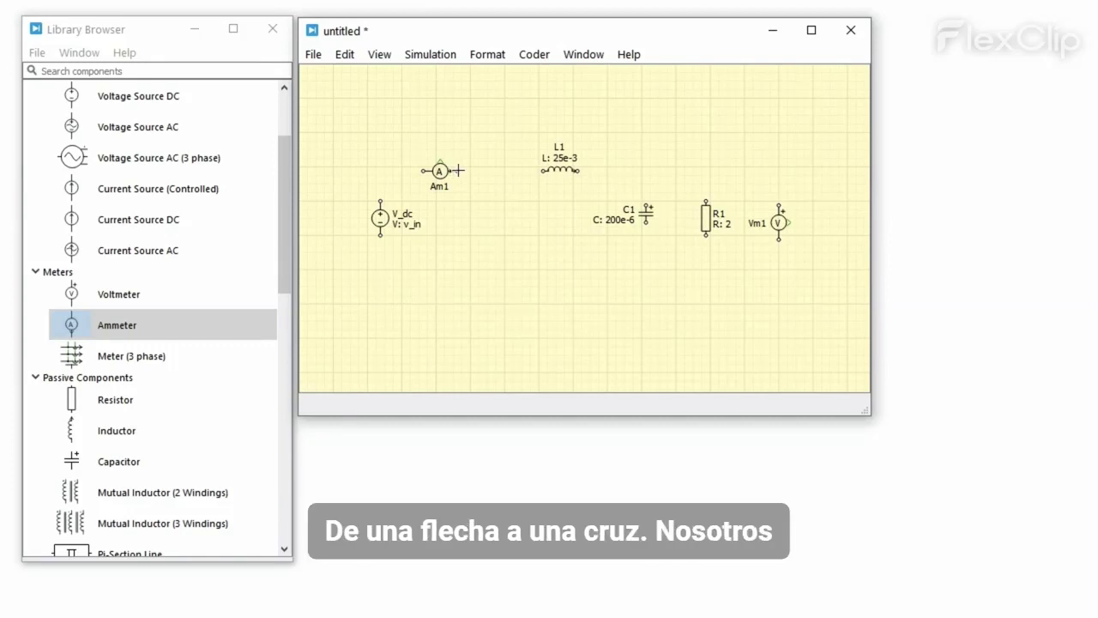
Step: Wire Am1 to L1, L1 to C1's top, and R1's top to C1's top node
drag(459, 171, 542, 172)
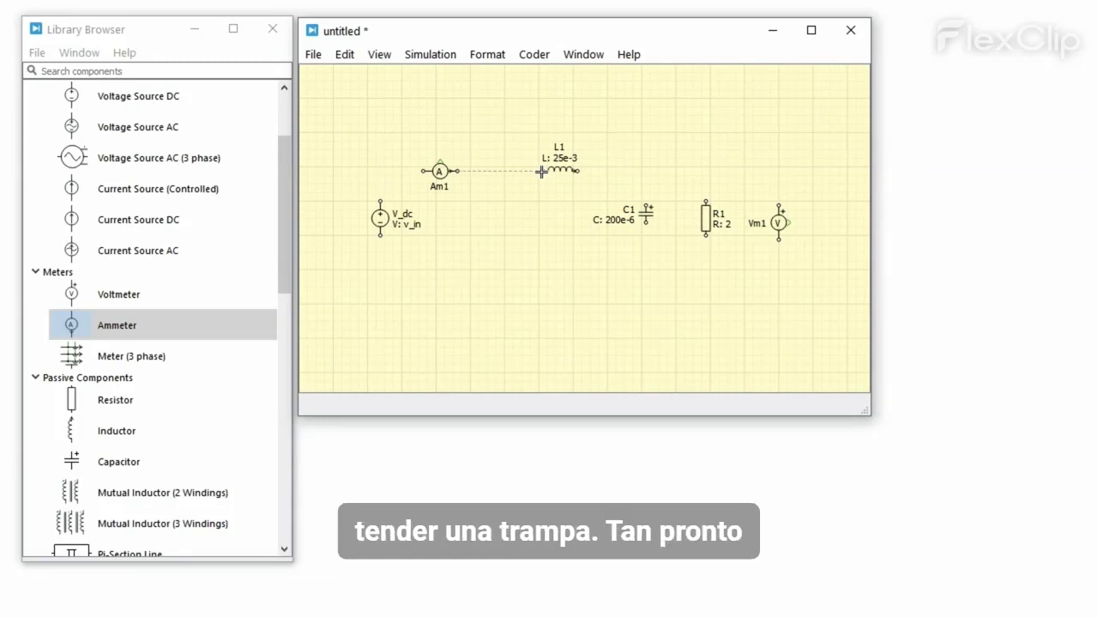
drag(541, 171, 541, 171)
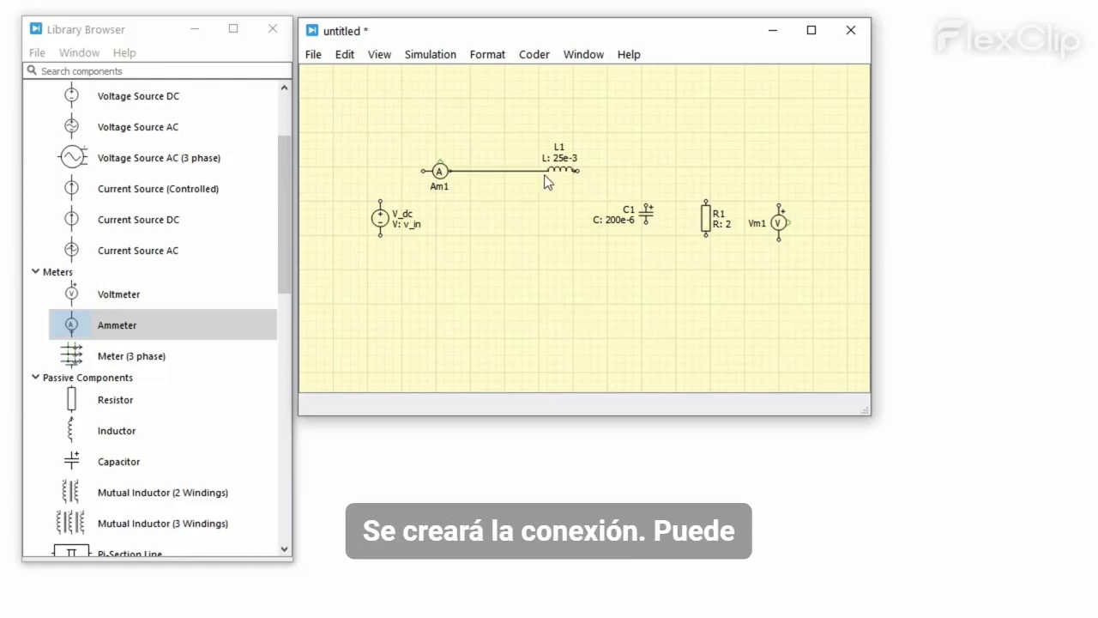
click(565, 171)
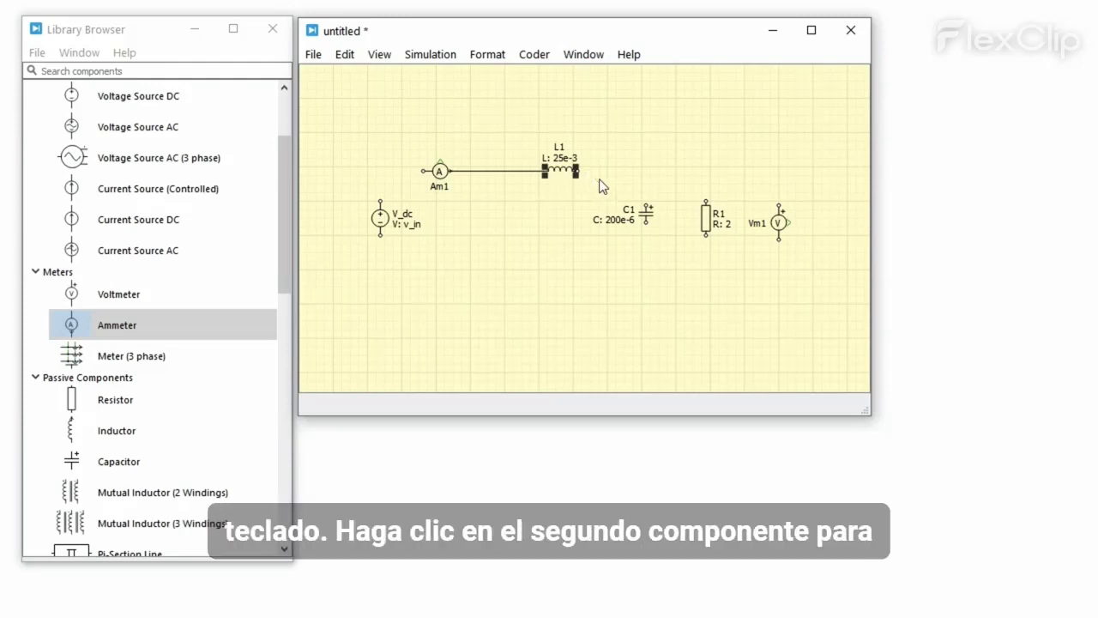
alt+click(646, 213)
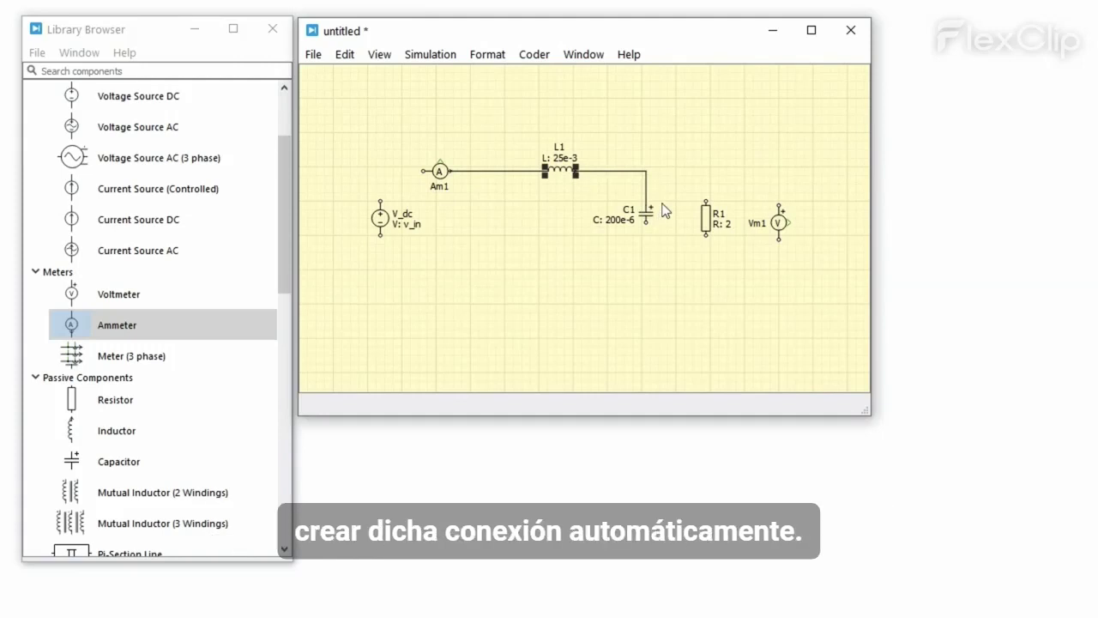
drag(704, 201, 646, 172)
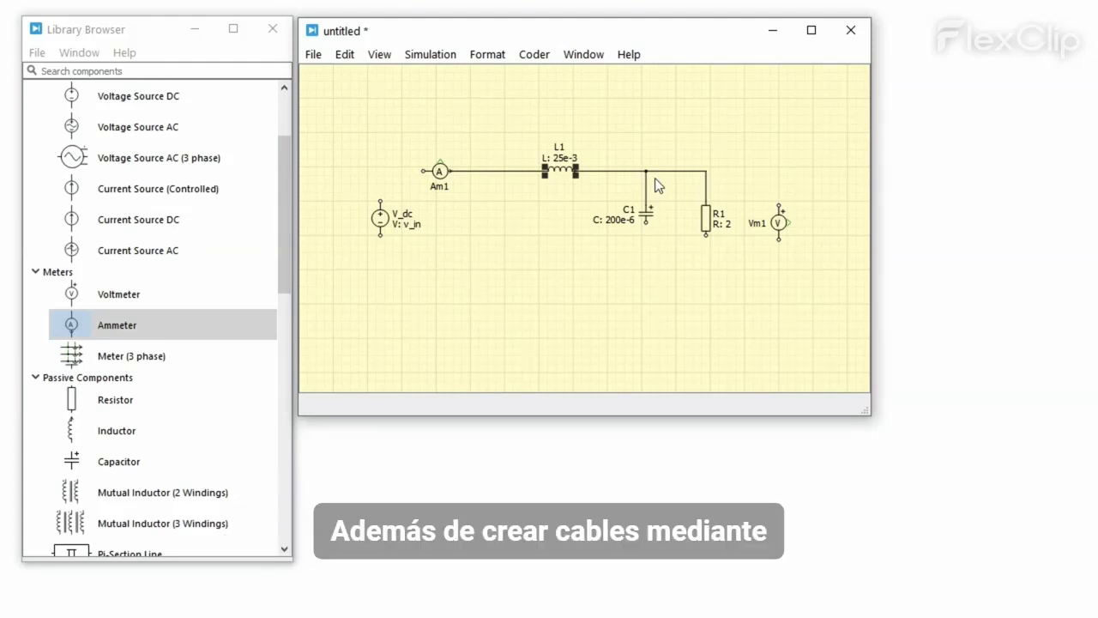
Step: Branch a wire to Vm1 and join V_dc, C1 and R1 on a common bottom return line
click(705, 182)
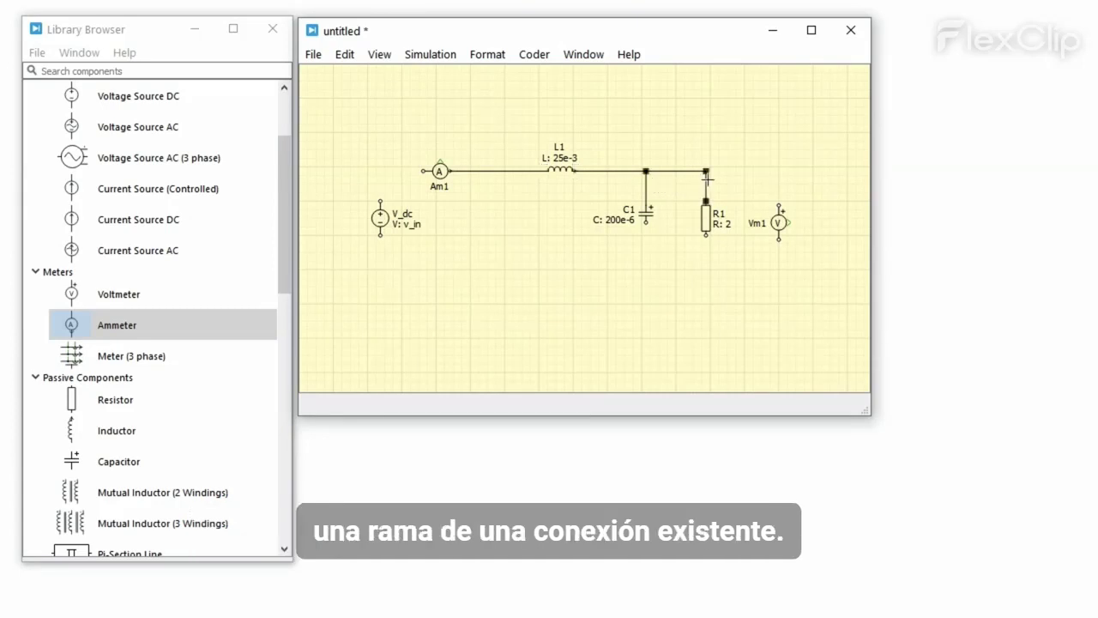
mouse_move(706, 178)
mouse_down()
mouse_move(748, 180)
mouse_move(778, 207)
mouse_move(380, 237)
mouse_move(424, 171)
mouse_up()
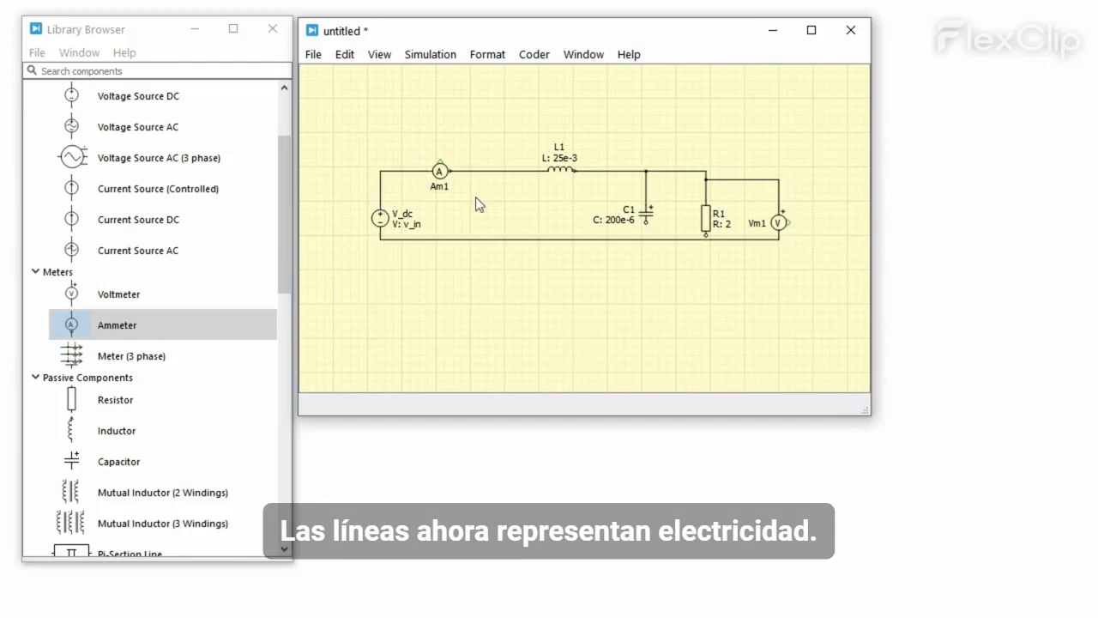
drag(593, 239, 594, 277)
drag(646, 222, 646, 271)
drag(706, 236, 706, 278)
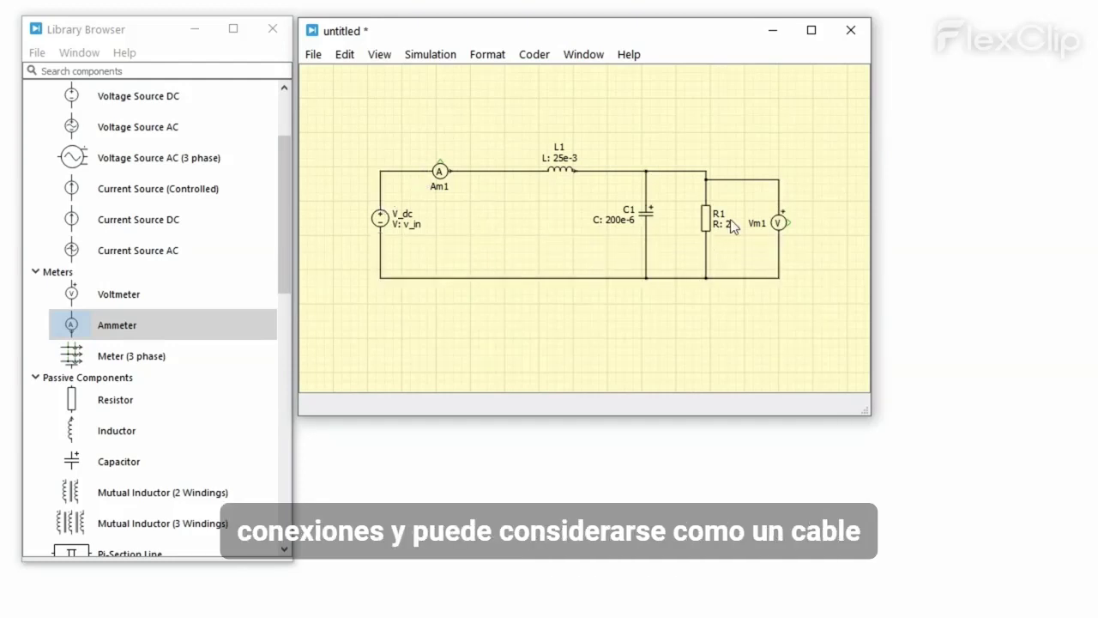
drag(731, 179, 731, 170)
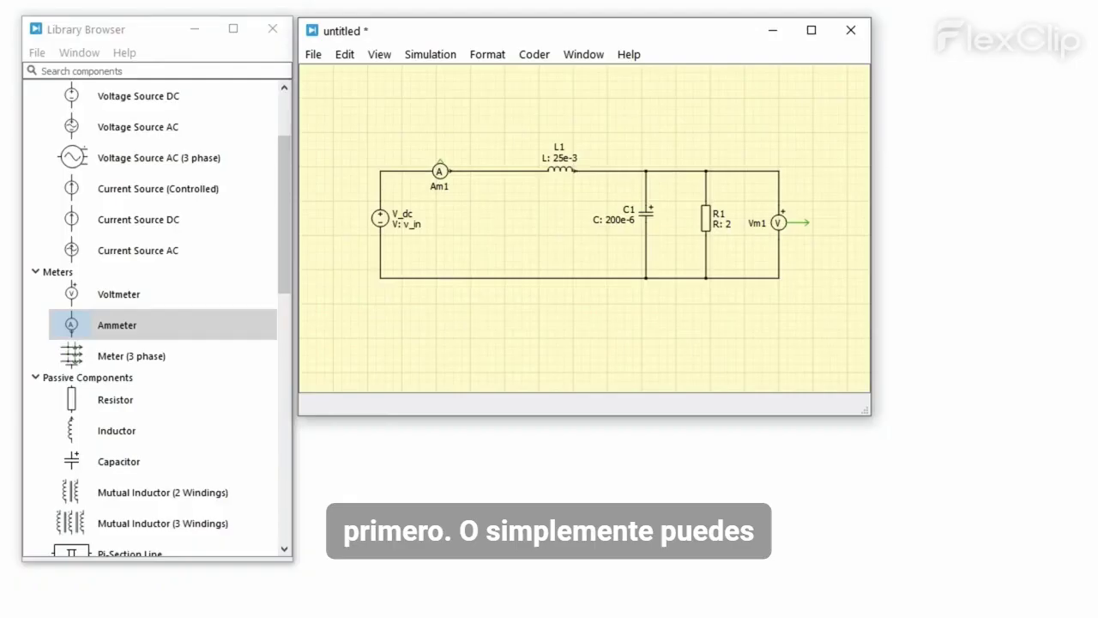
Step: Place a Probe block from the System library above R1 and drop R1 onto it
click(288, 182)
scroll(288, 182, up, 10)
click(35, 87)
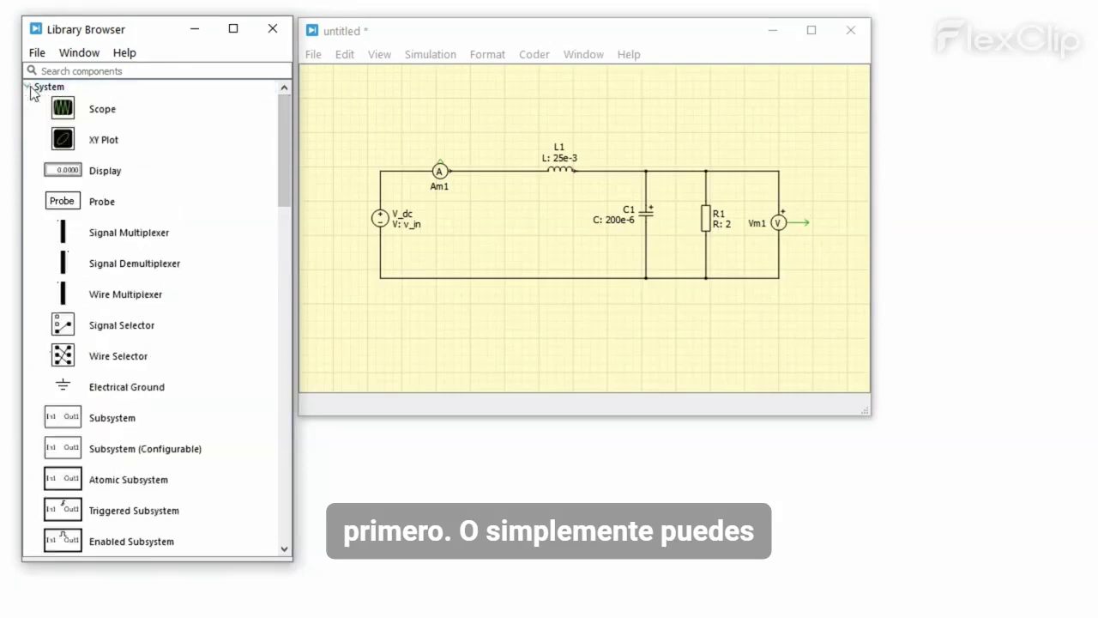
click(63, 199)
drag(63, 198, 718, 133)
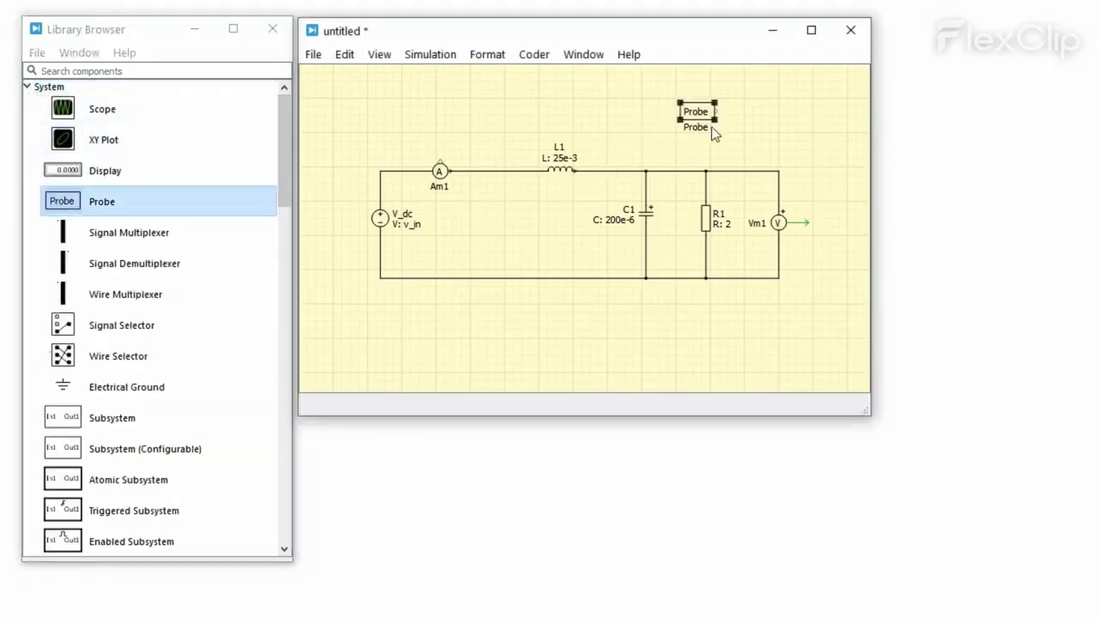
click(708, 219)
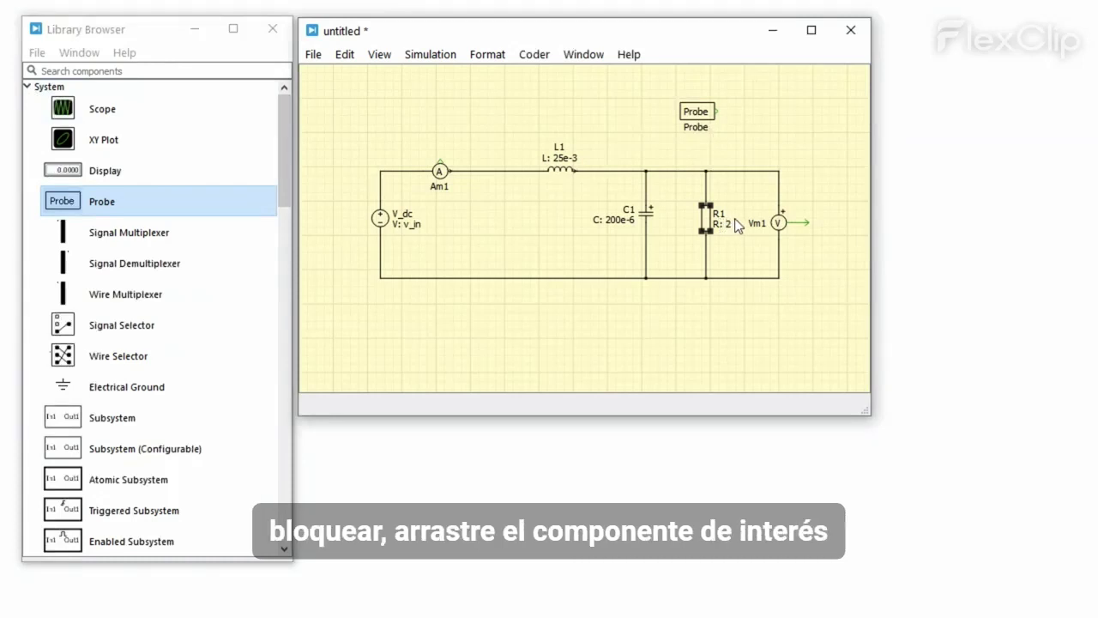
drag(709, 225, 700, 120)
Step: Record R1's Resistor voltage in the Probe, then add Vm1 with its Measured voltage
double_click(698, 117)
click(671, 139)
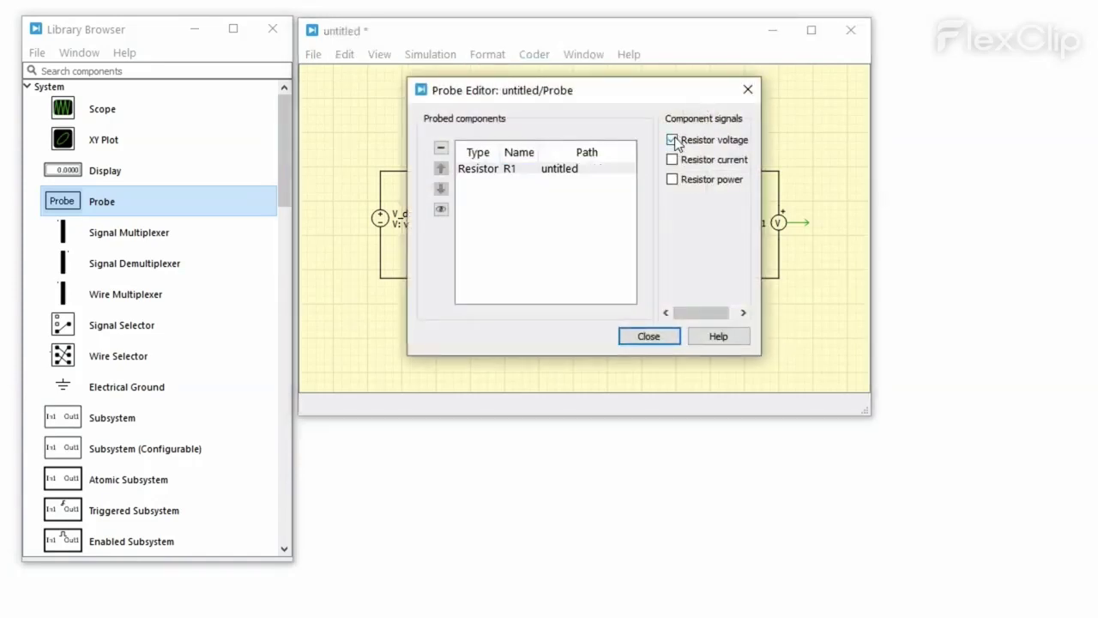
drag(636, 95, 633, 326)
drag(772, 224, 561, 419)
click(669, 370)
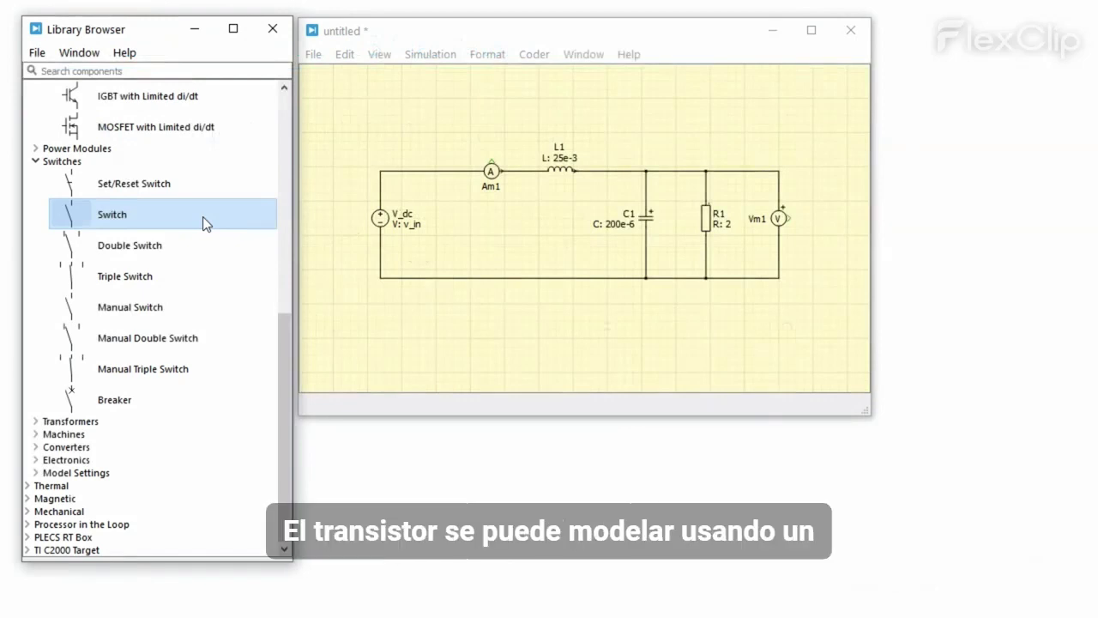
Step: Browse the Power Semiconductors group, viewing the MOSFET and Diode blocks
scroll(202, 217, up, 6)
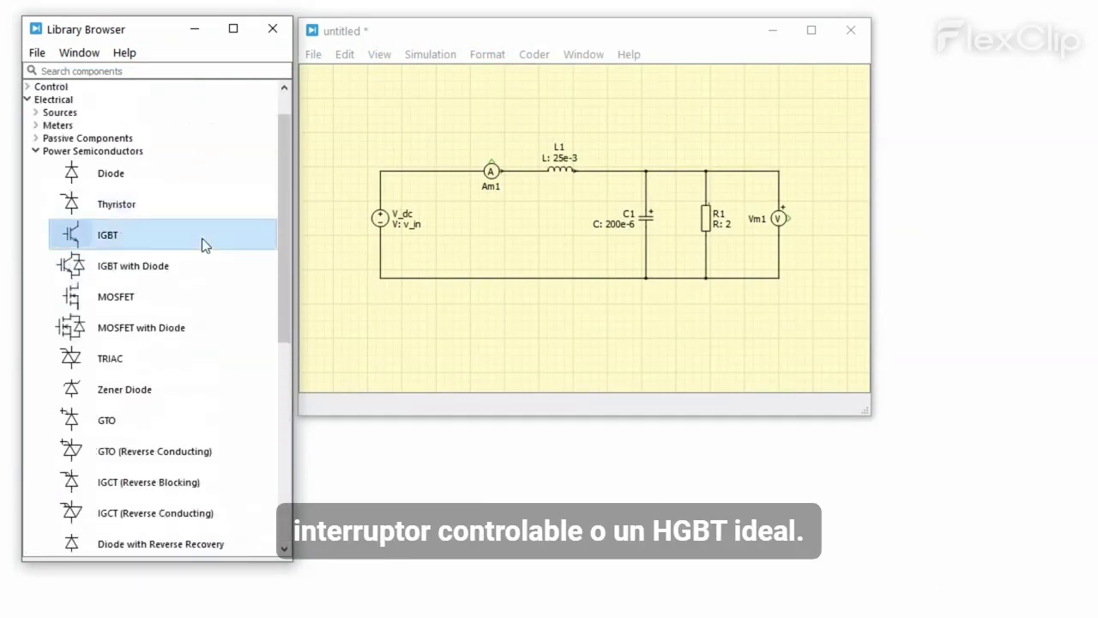
click(196, 299)
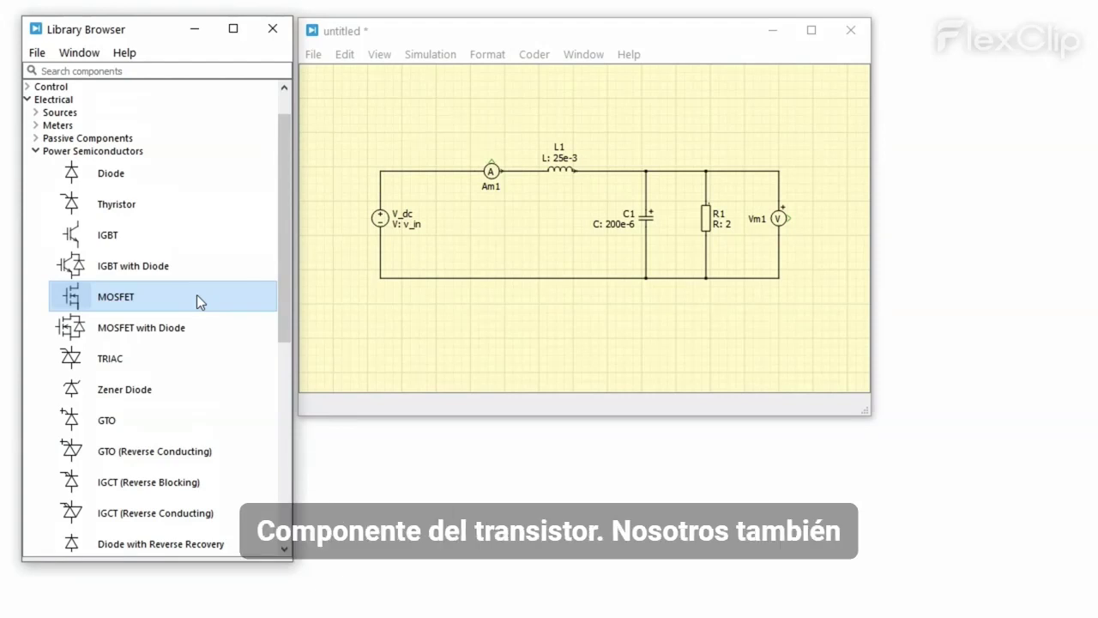
click(187, 176)
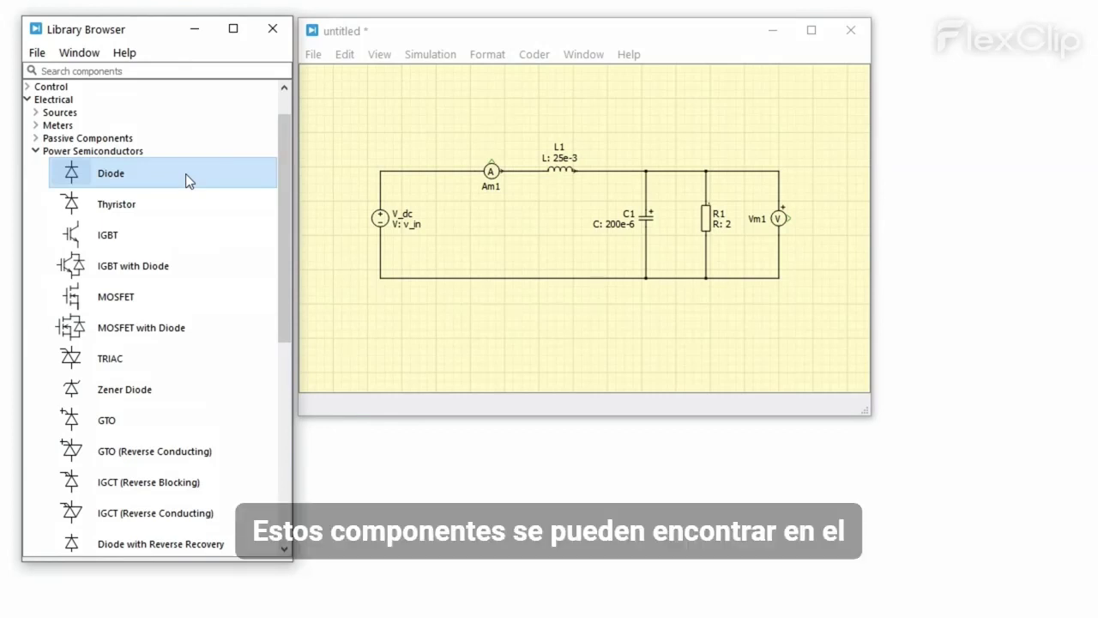
click(169, 151)
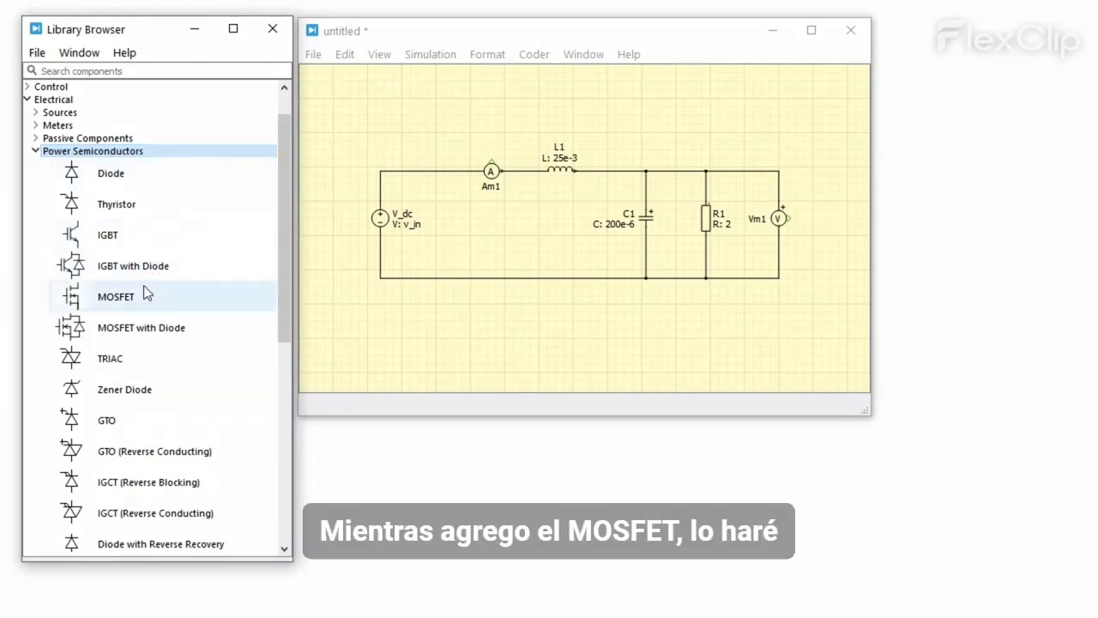
Step: Insert MOSFET FET1 into the top wire and wire diode D1 up to the top rail
mouse_move(213, 296)
mouse_down()
mouse_move(436, 254)
mouse_move(450, 240)
mouse_move(422, 172)
mouse_up()
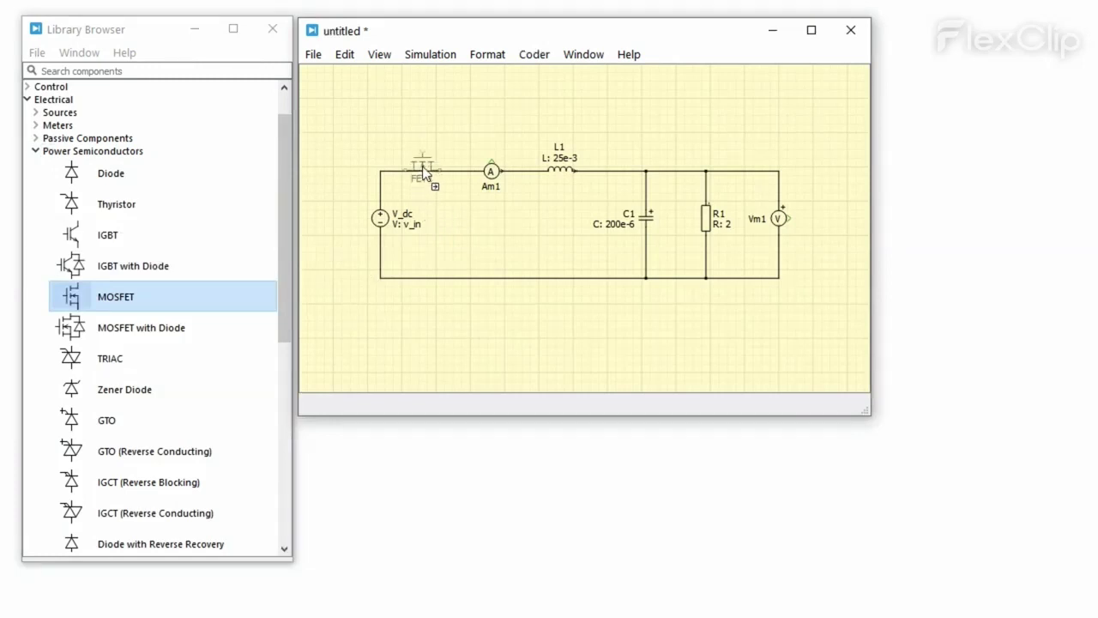
drag(423, 172, 423, 172)
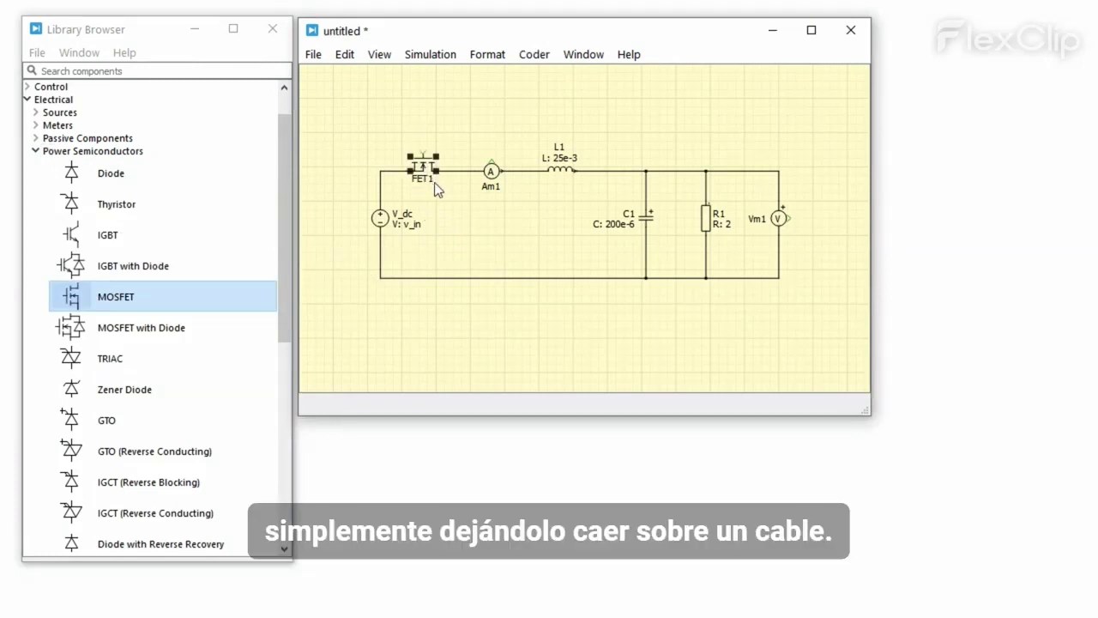
click(442, 197)
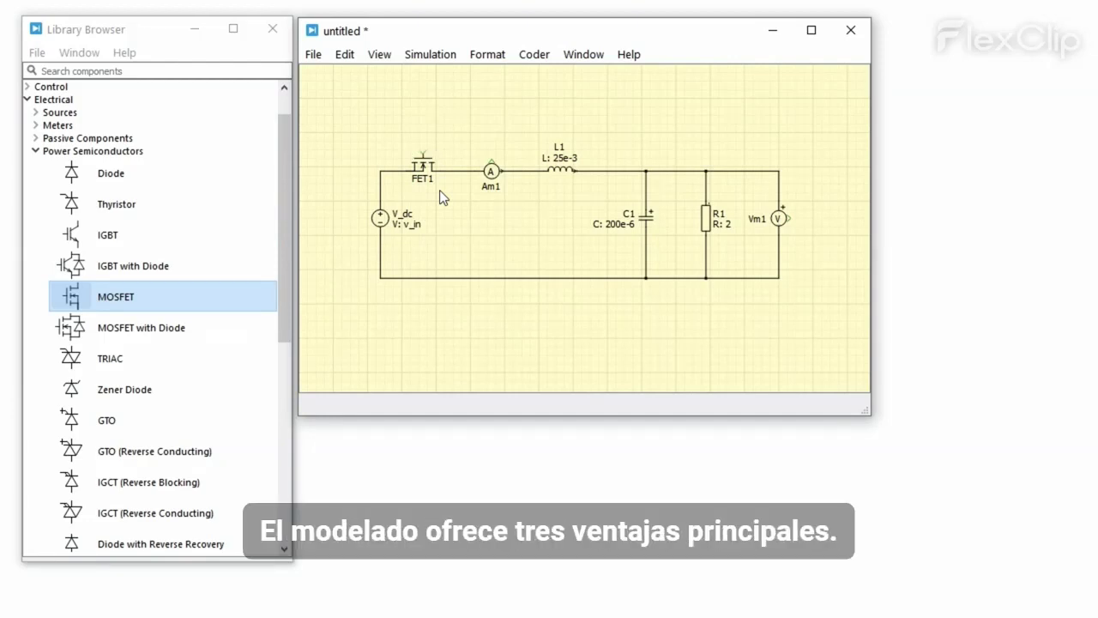
mouse_move(176, 176)
mouse_down()
mouse_move(526, 216)
mouse_move(525, 277)
mouse_up()
drag(526, 201, 526, 171)
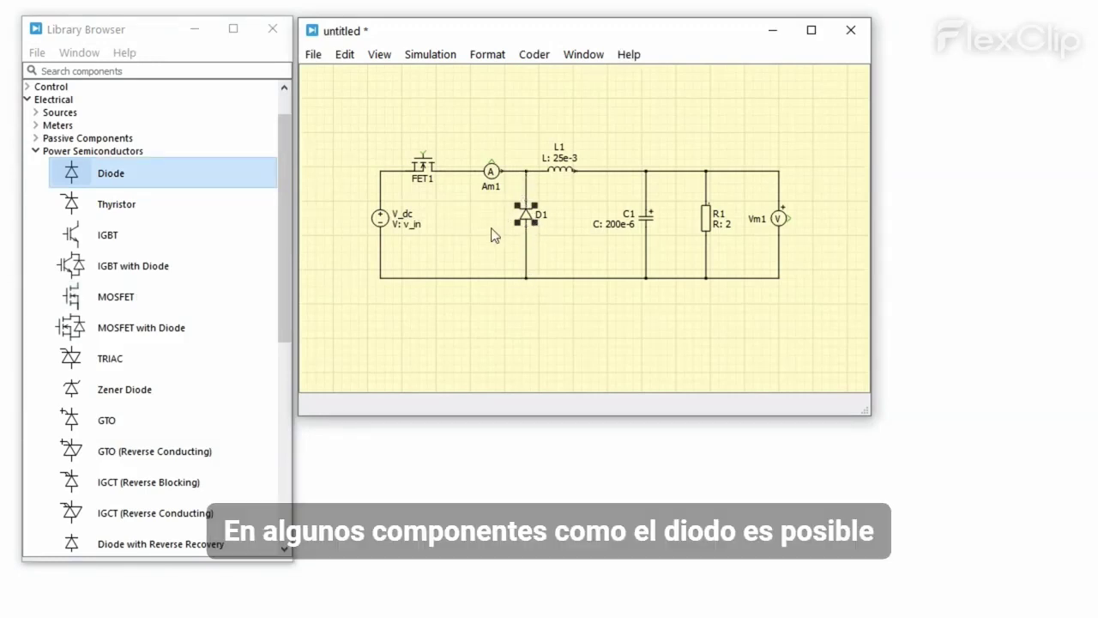
double_click(525, 214)
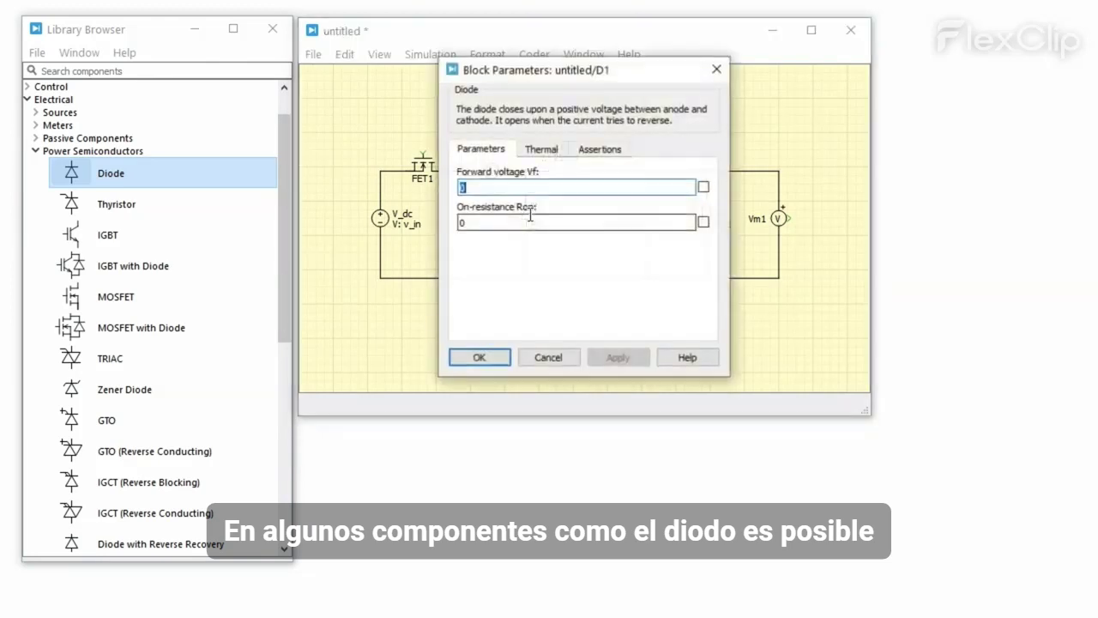
click(576, 189)
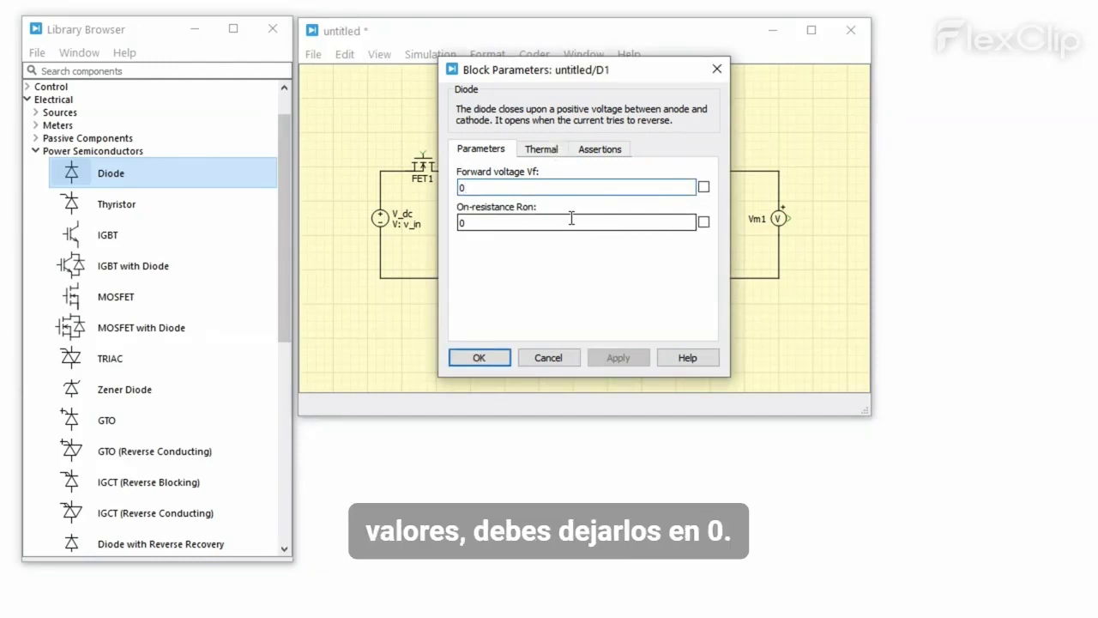
click(547, 152)
click(675, 194)
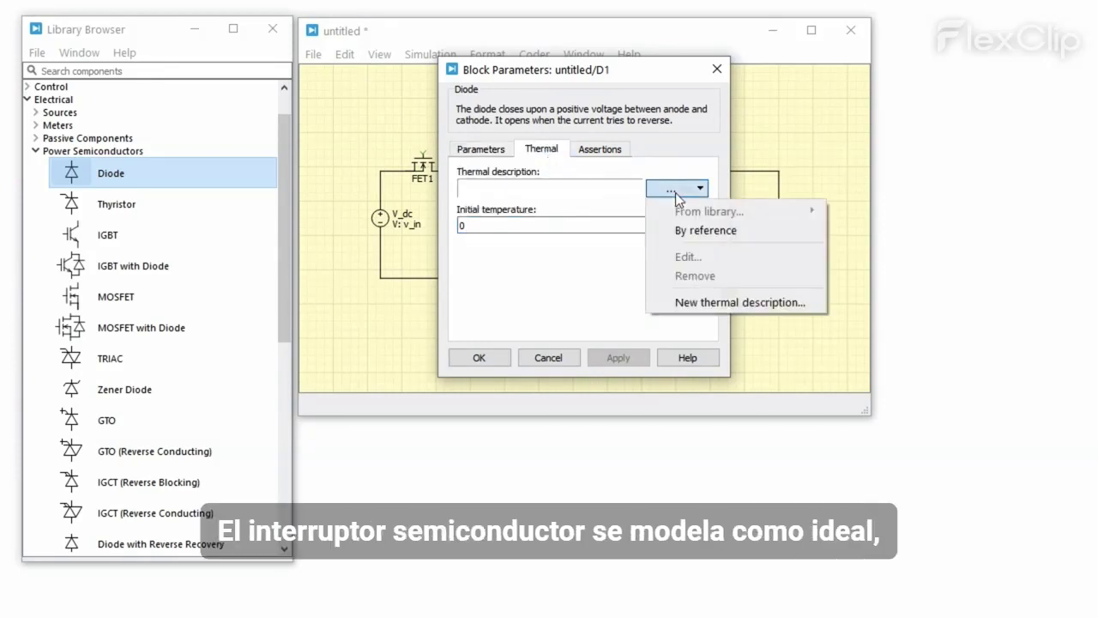
click(689, 301)
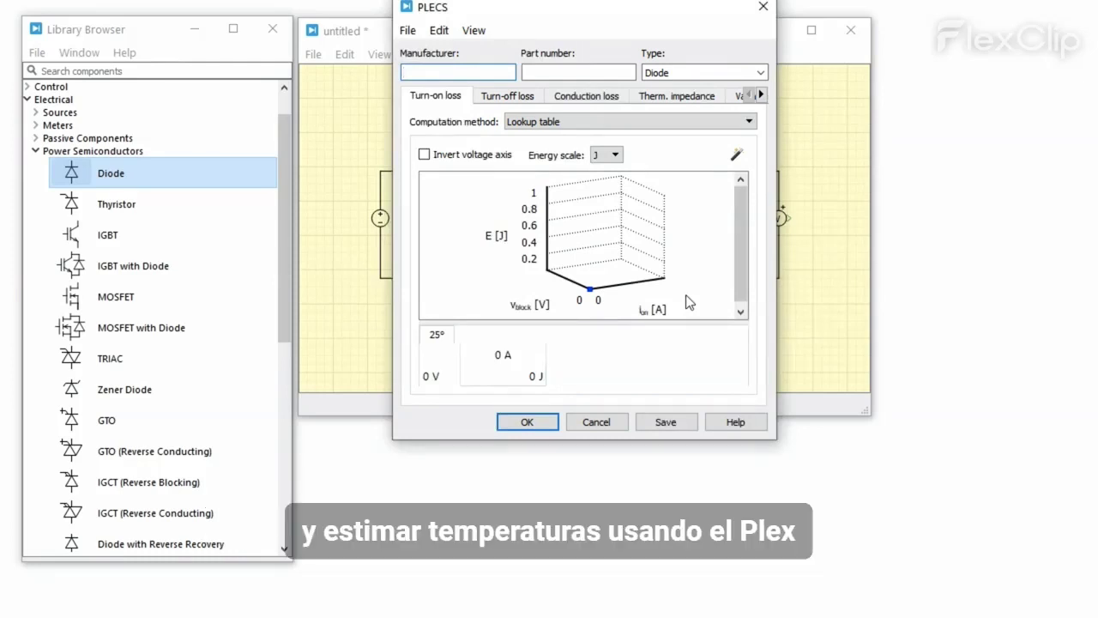
click(539, 421)
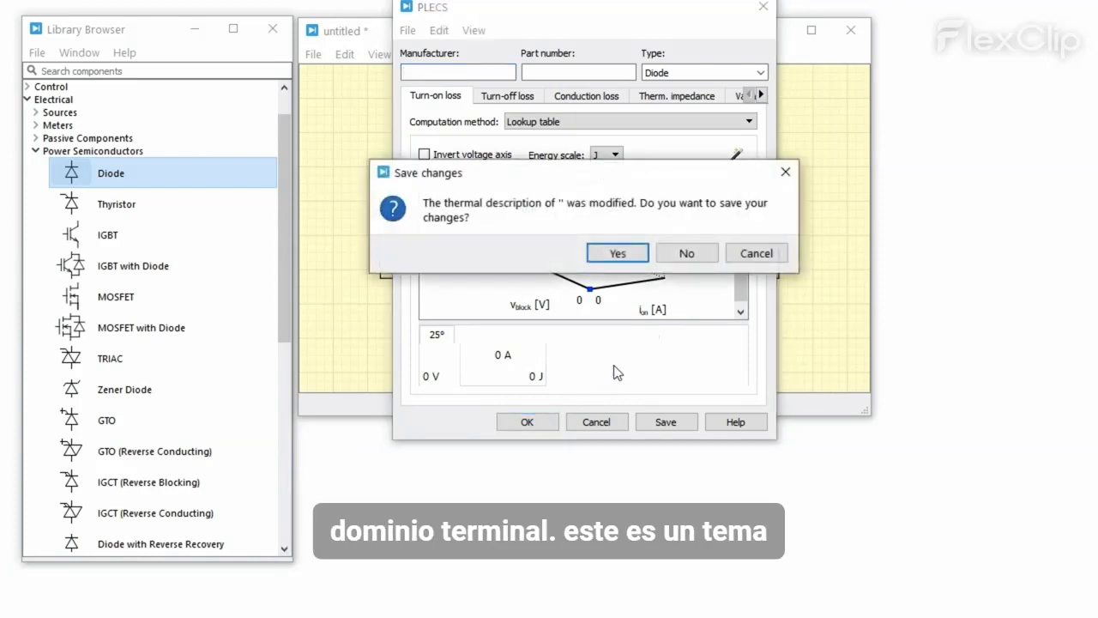
click(682, 254)
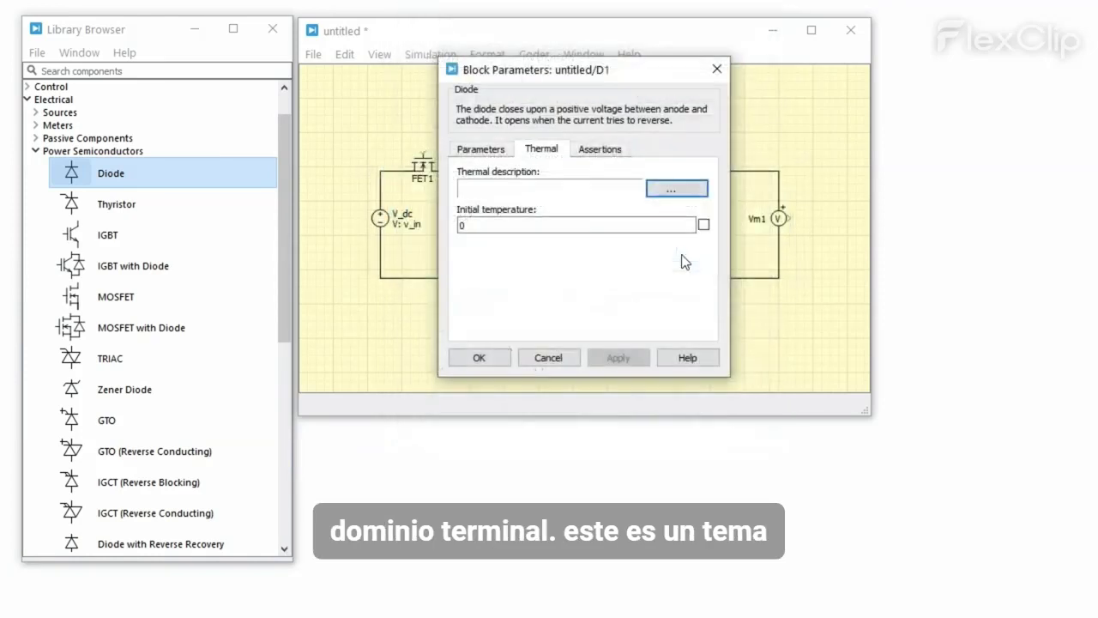
click(556, 356)
click(611, 323)
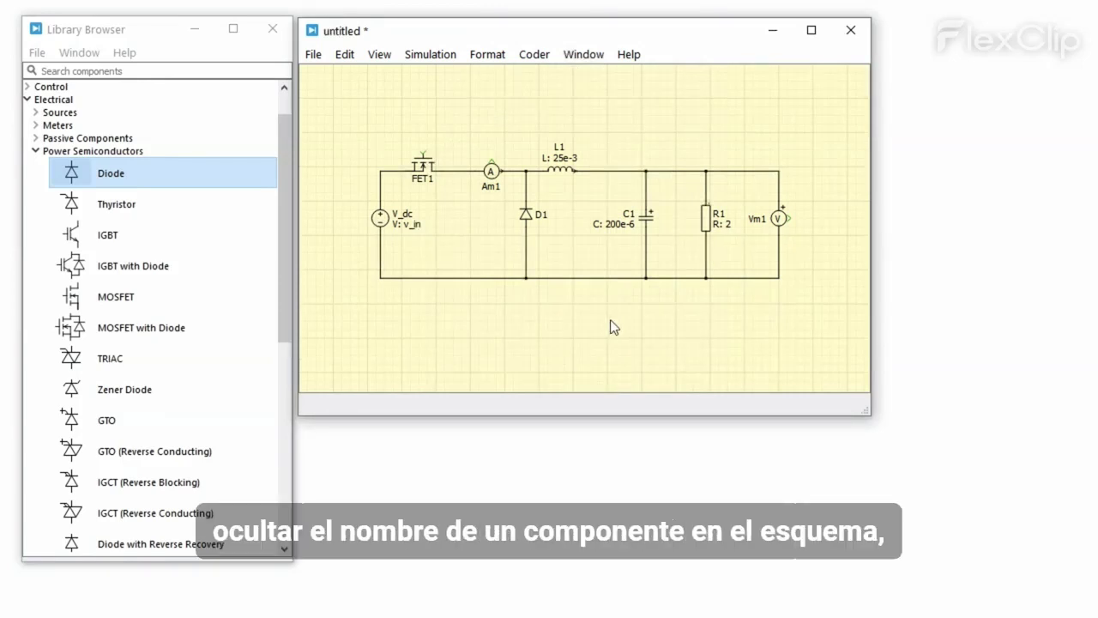
Step: Hide D1's name label, then select all components and toggle every name label off
click(526, 214)
right_click(527, 215)
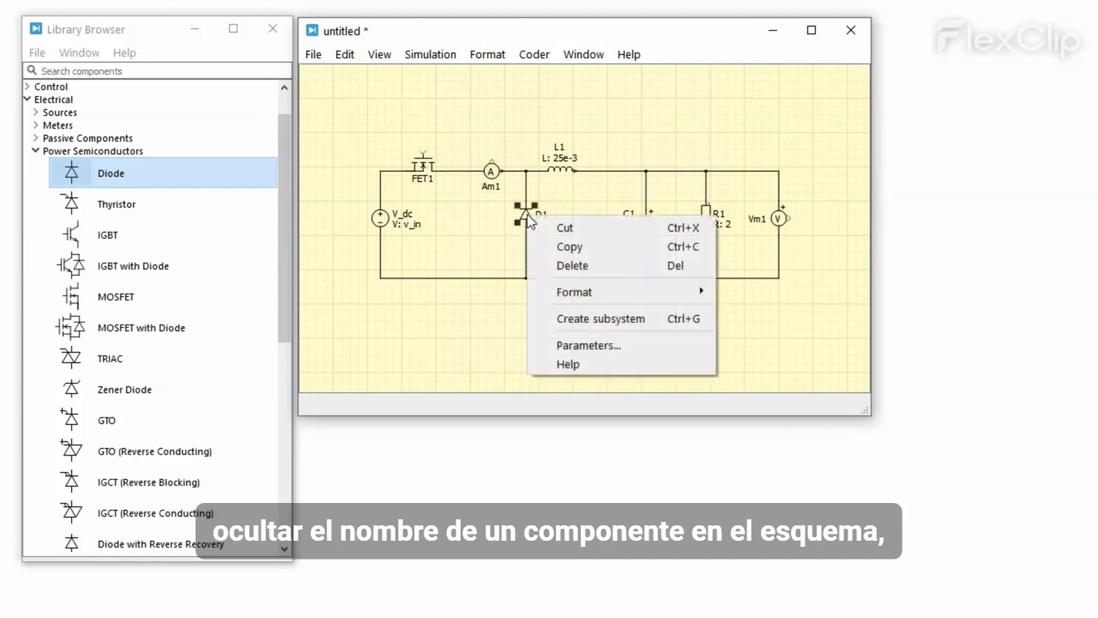
mouse_move(609, 288)
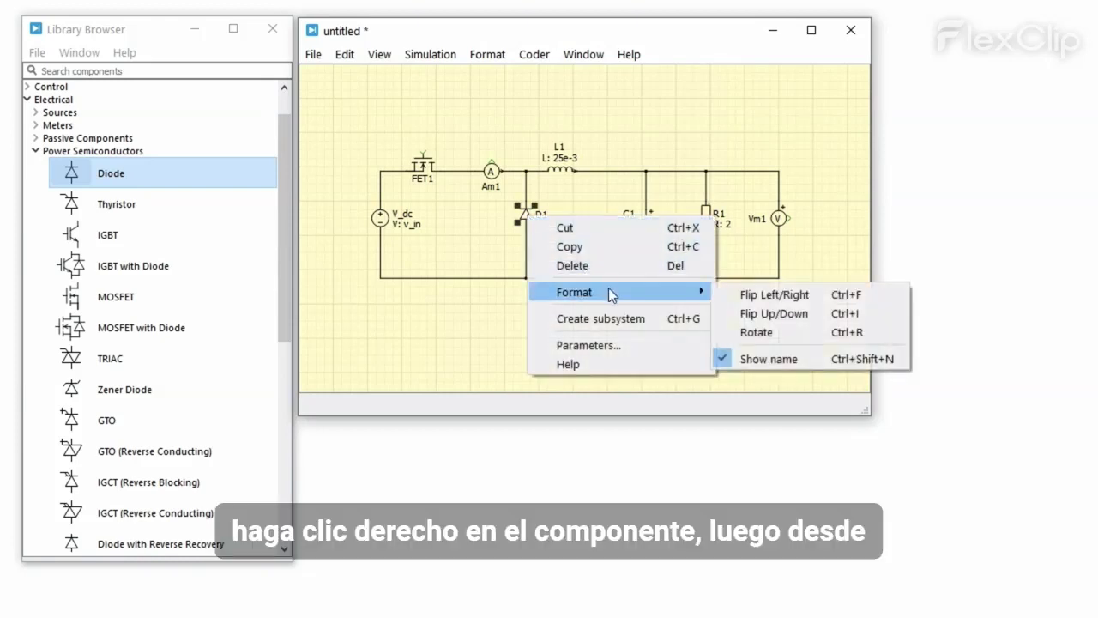
click(722, 358)
click(720, 354)
key(ctrl+a)
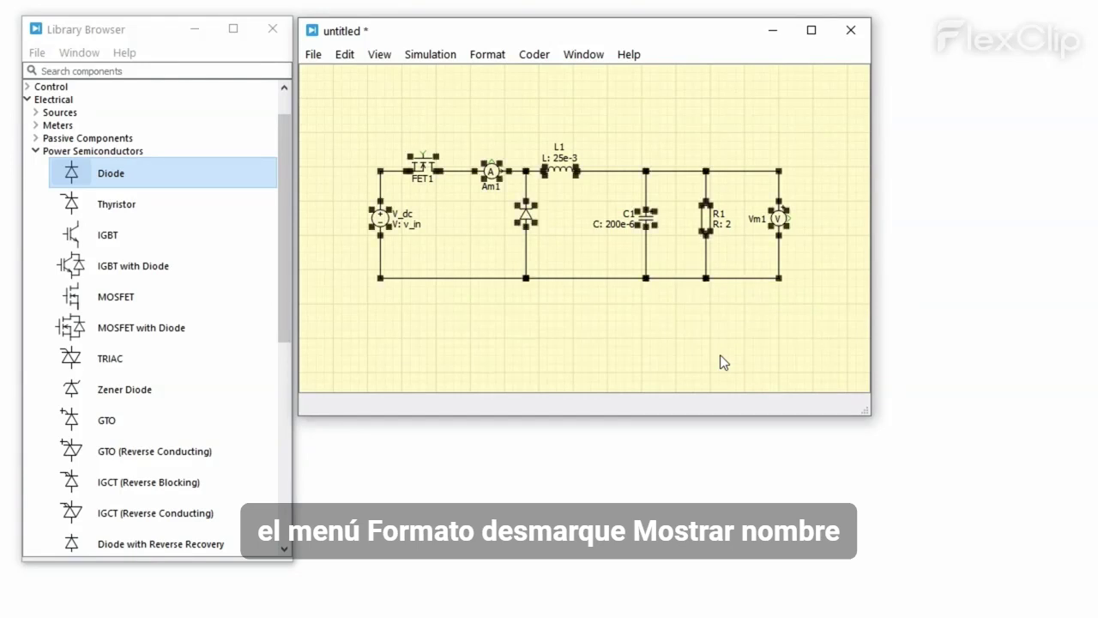
key(ctrl+n)
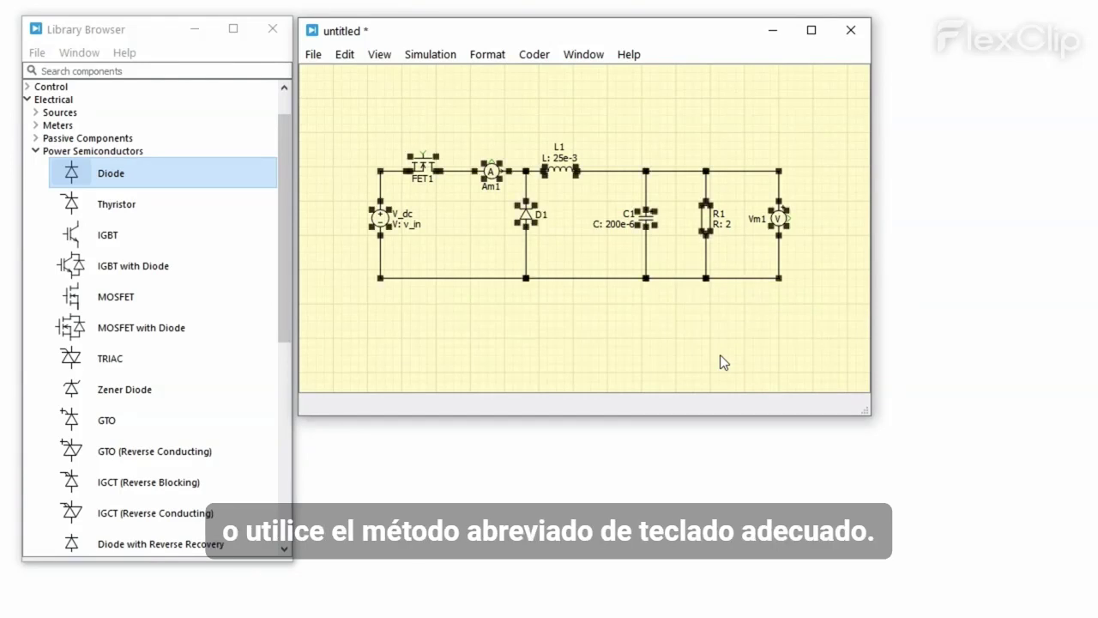
key(ctrl+n)
click(724, 311)
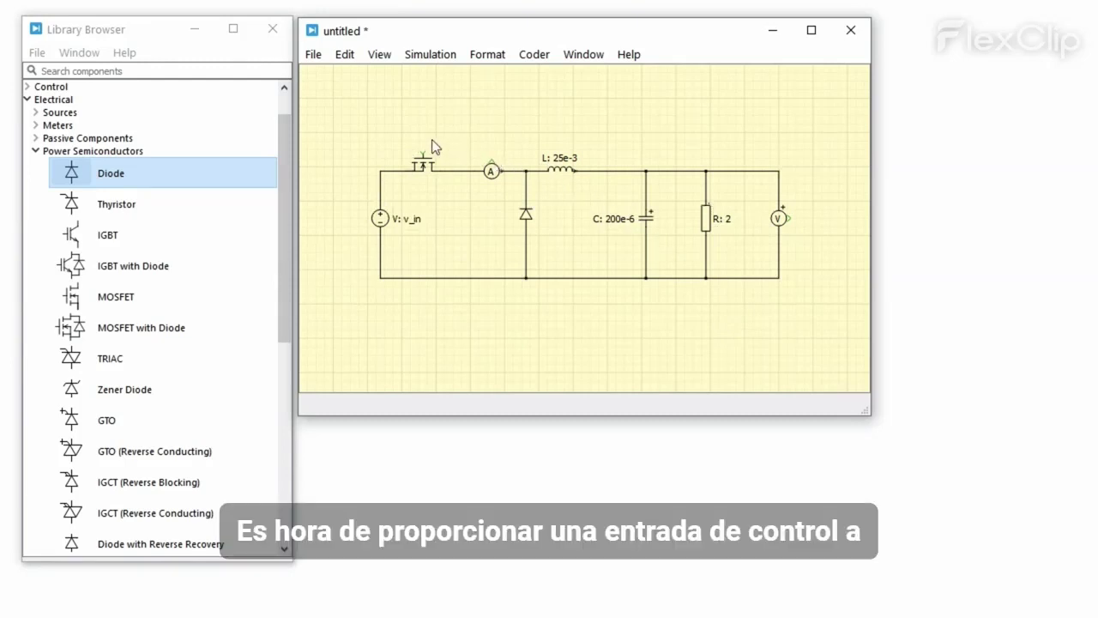
Step: Add a Pulse Generator from Control > Sources and set its frequency to 300 Hz
click(29, 87)
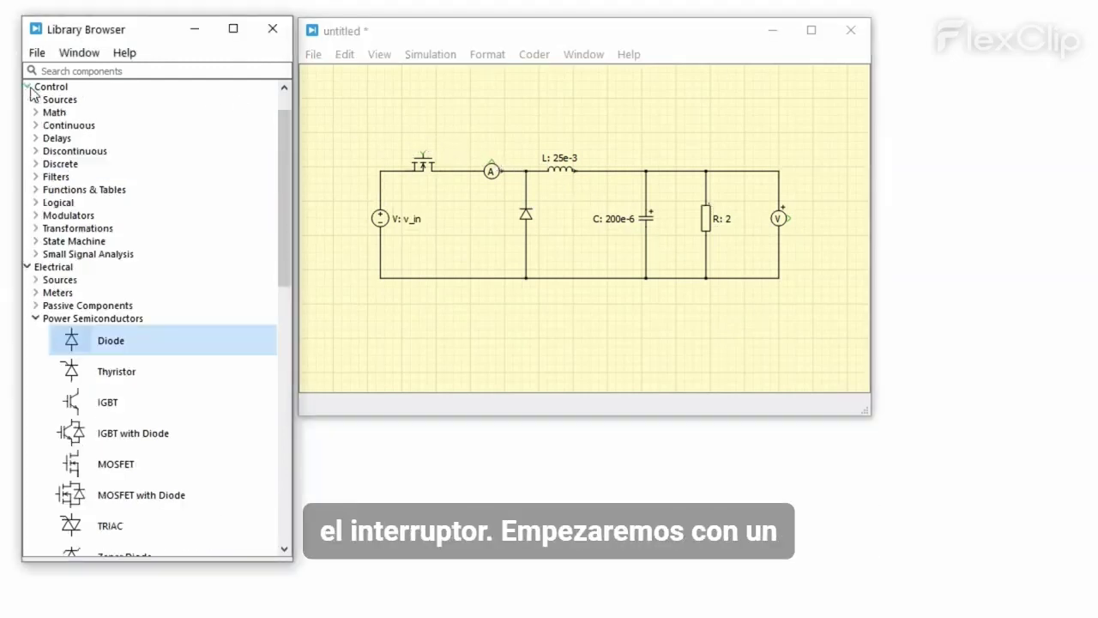
click(35, 100)
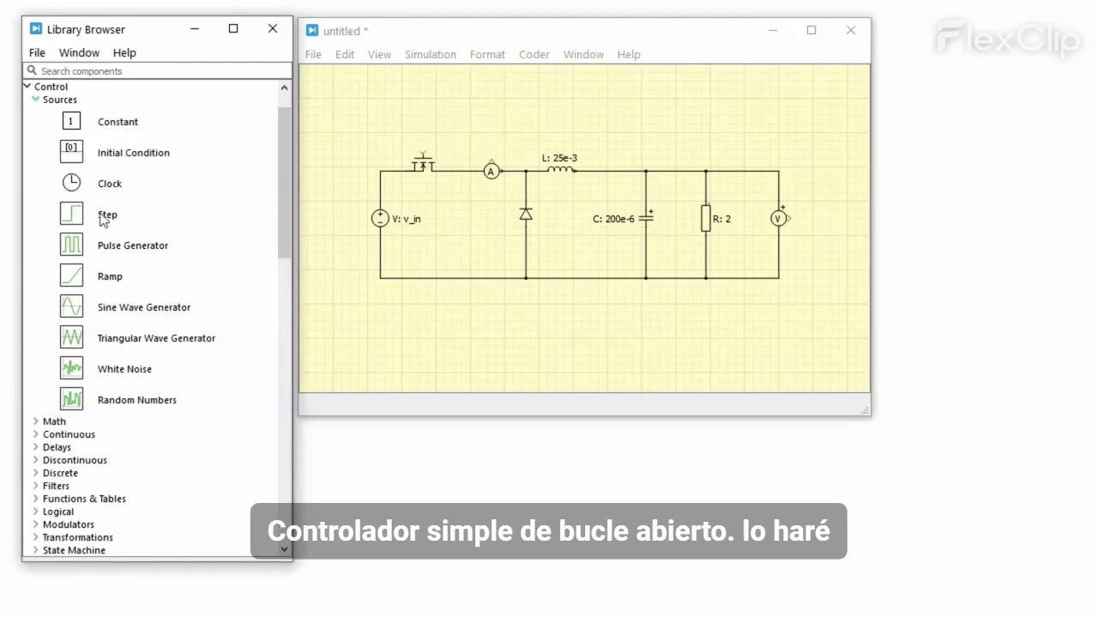
drag(126, 249, 388, 125)
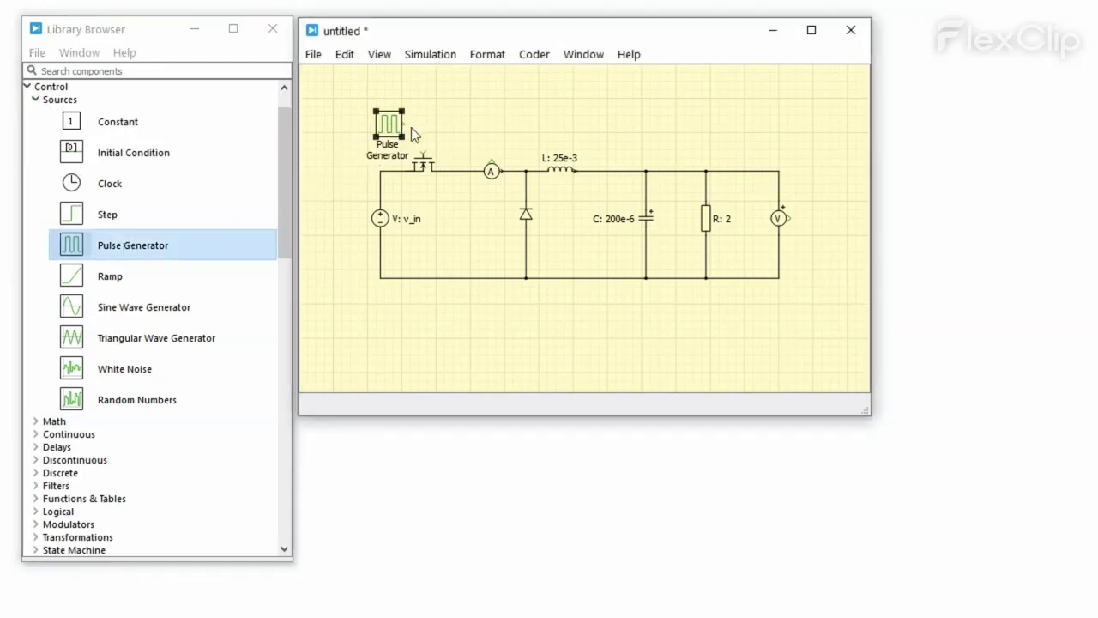
double_click(395, 130)
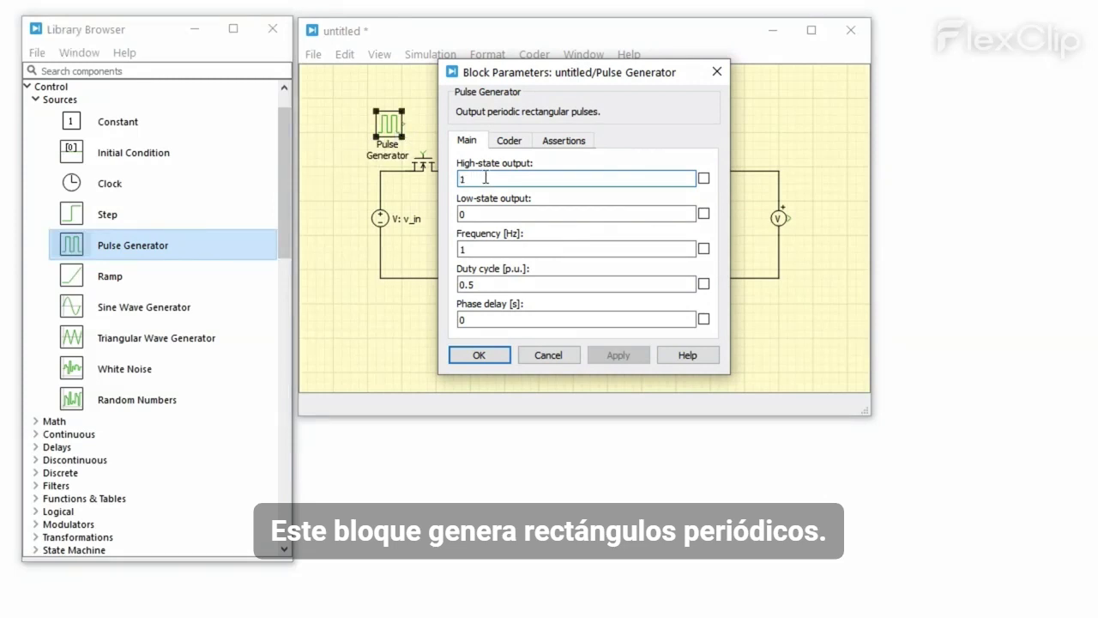
click(505, 249)
key(BackSpace)
text(300)
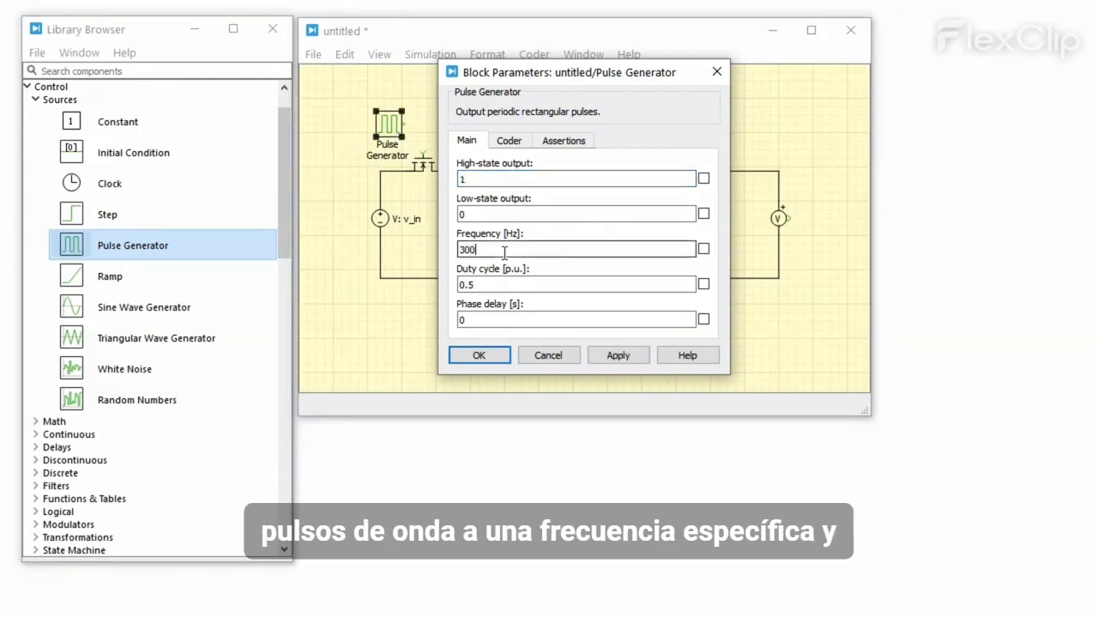
click(507, 283)
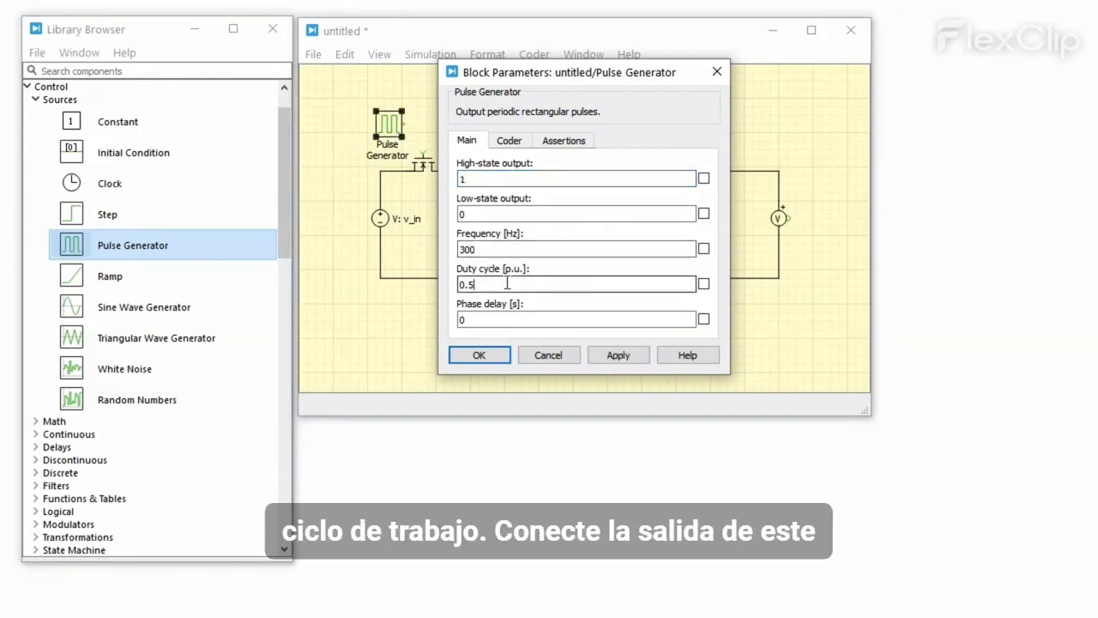
click(496, 355)
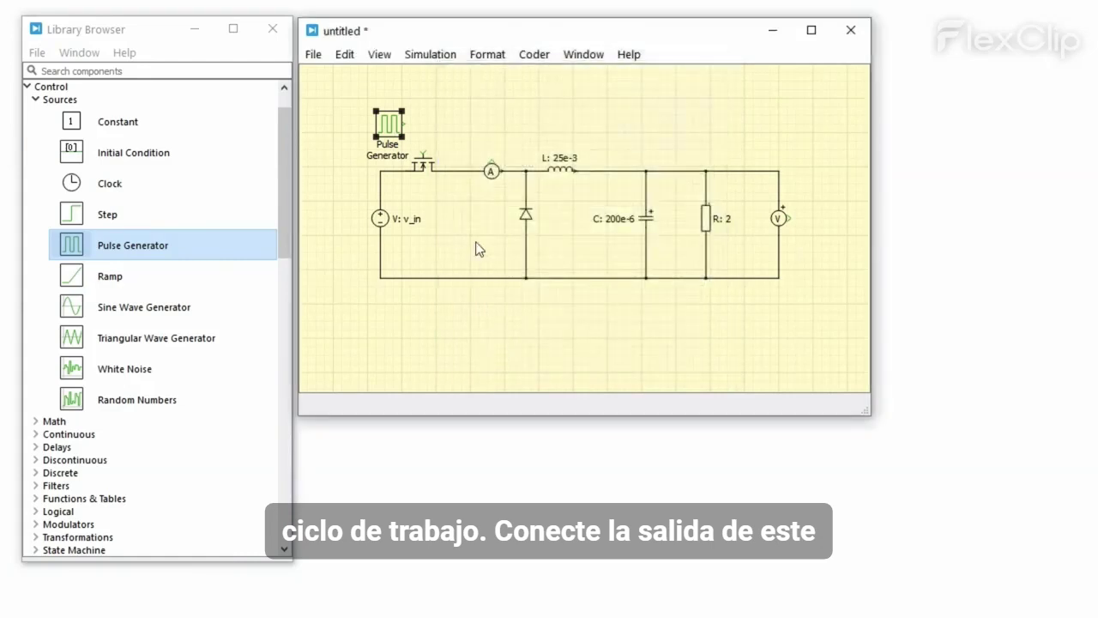
Step: Connect the Pulse Generator output to the MOSFET gate
drag(413, 125, 423, 157)
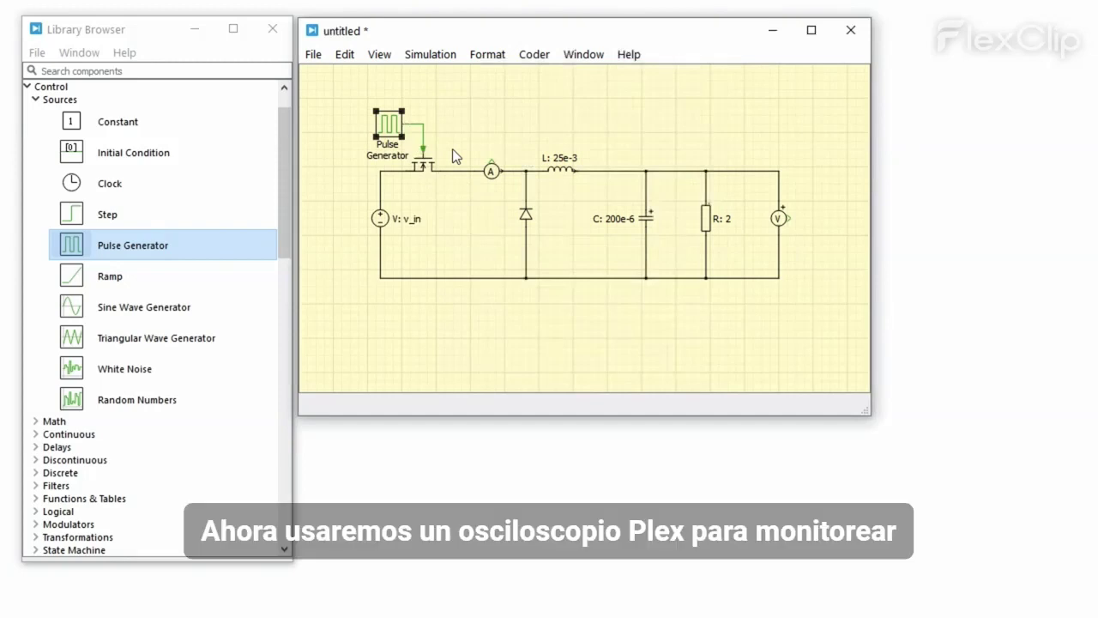
click(452, 149)
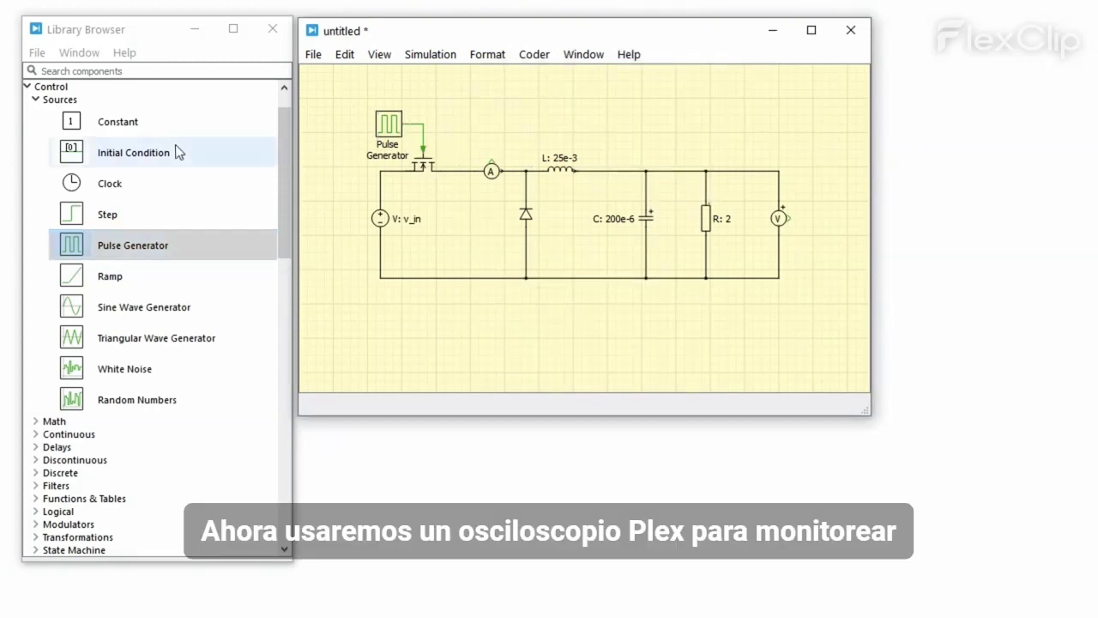
scroll(176, 148, up, 1)
Step: Search the library for 'scope' and place a Scope block beside the output voltmeter
click(31, 87)
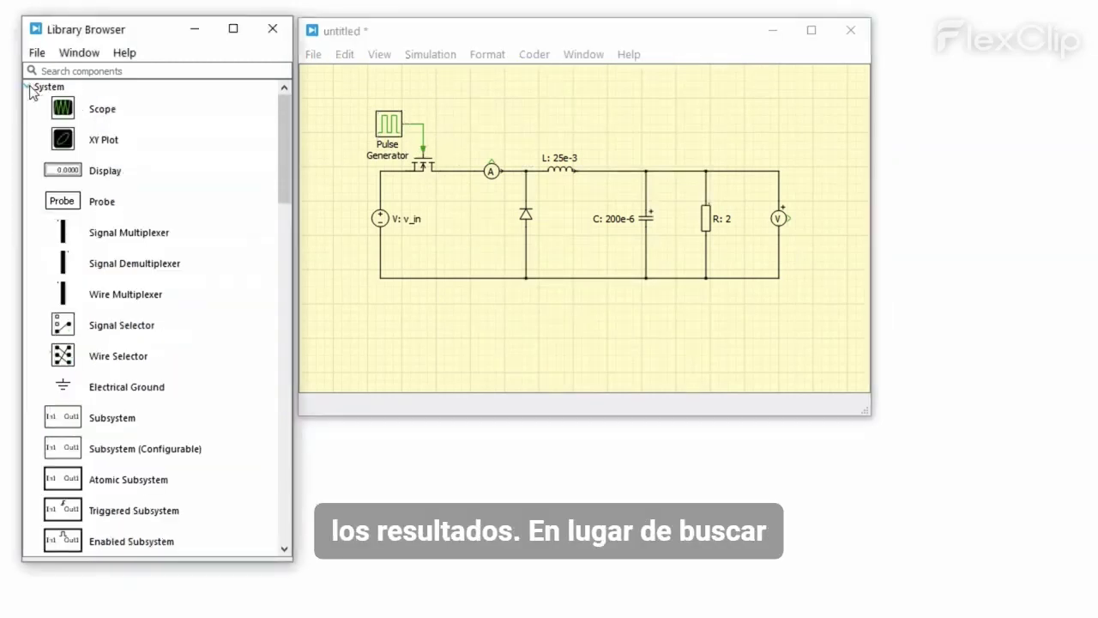
click(133, 118)
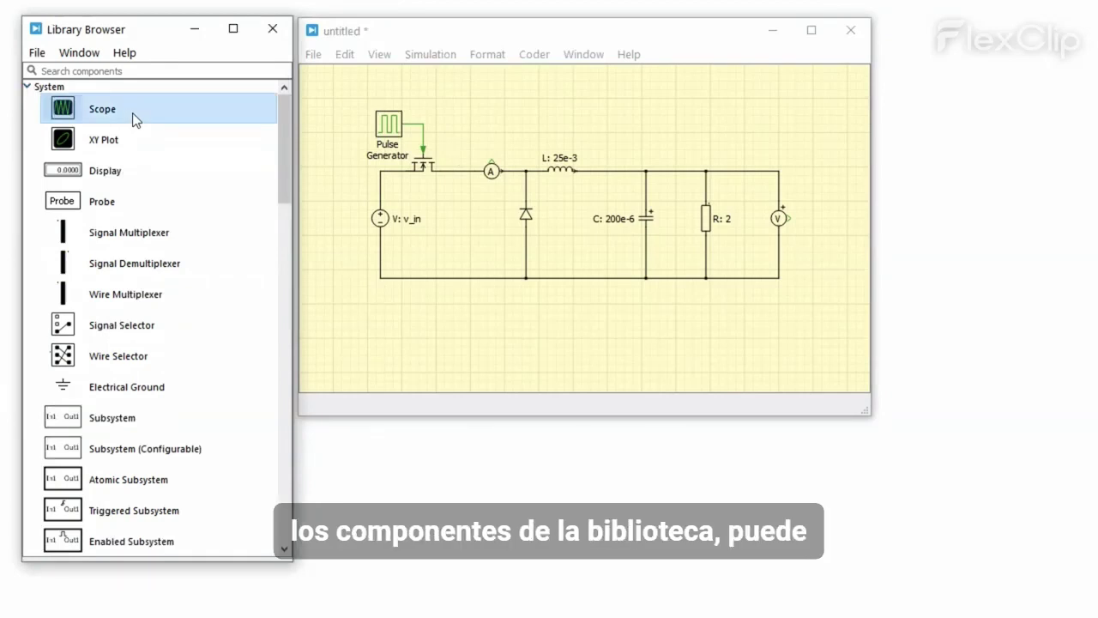
click(140, 71)
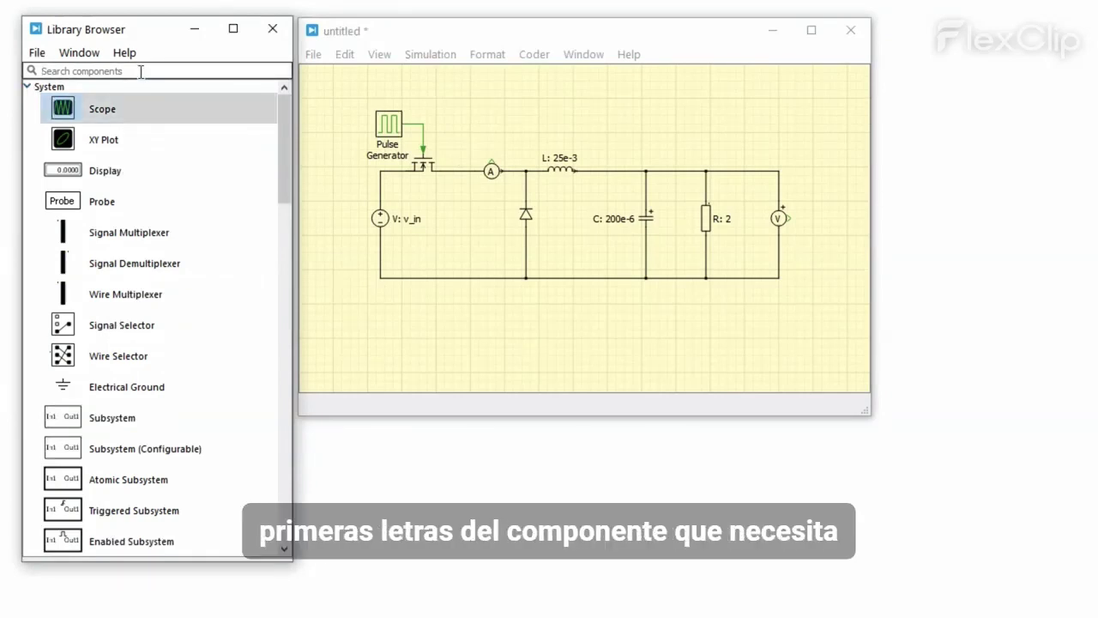
text(scope)
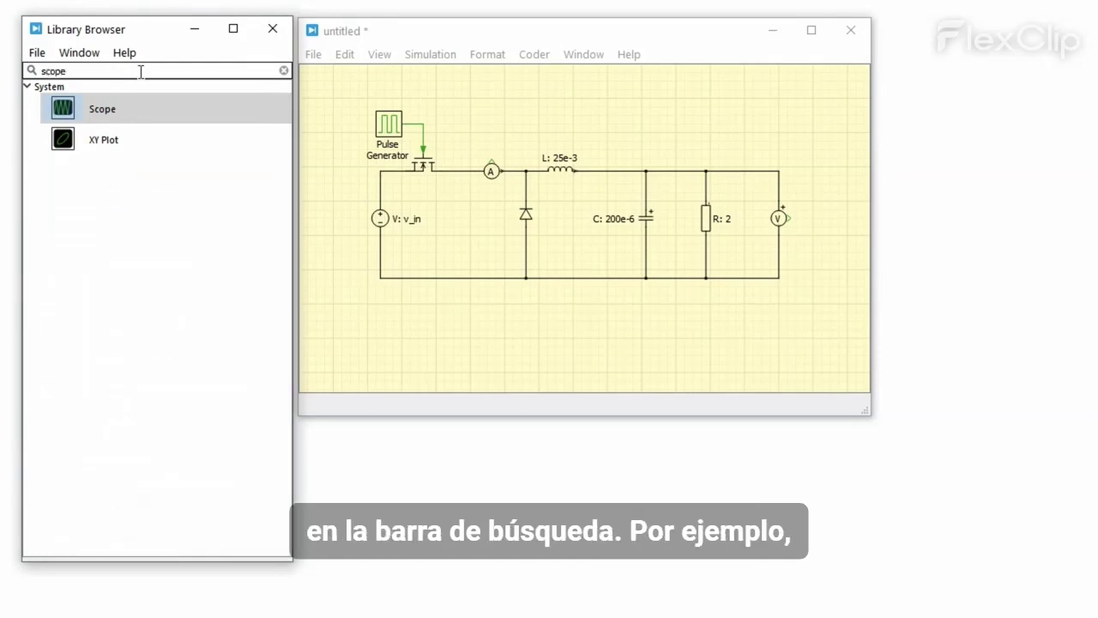
click(174, 109)
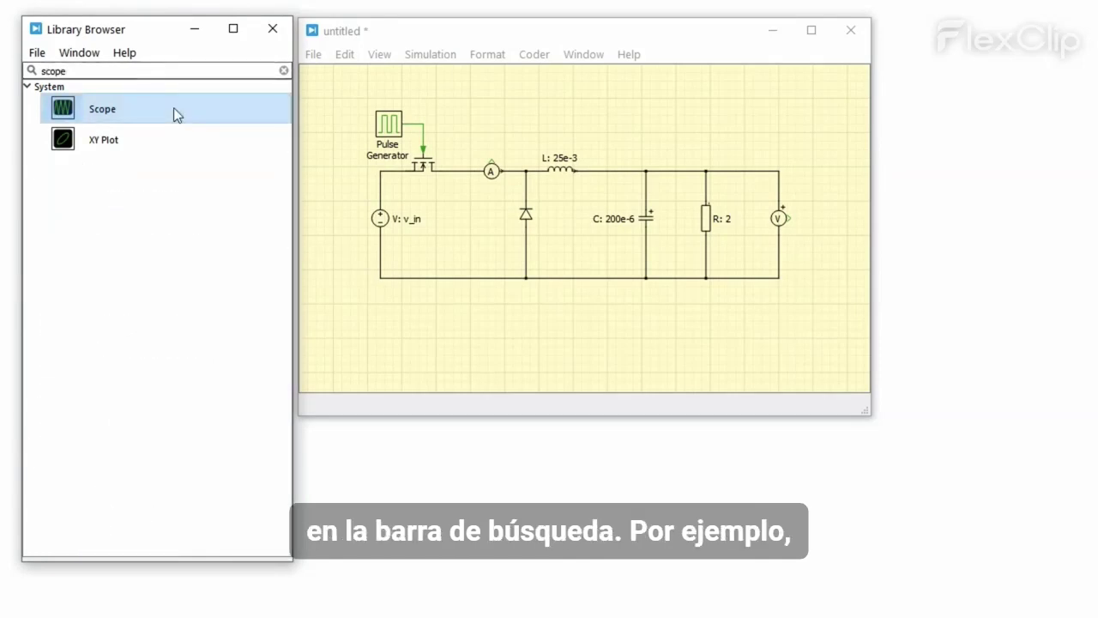
drag(174, 107, 326, 130)
drag(699, 196, 848, 250)
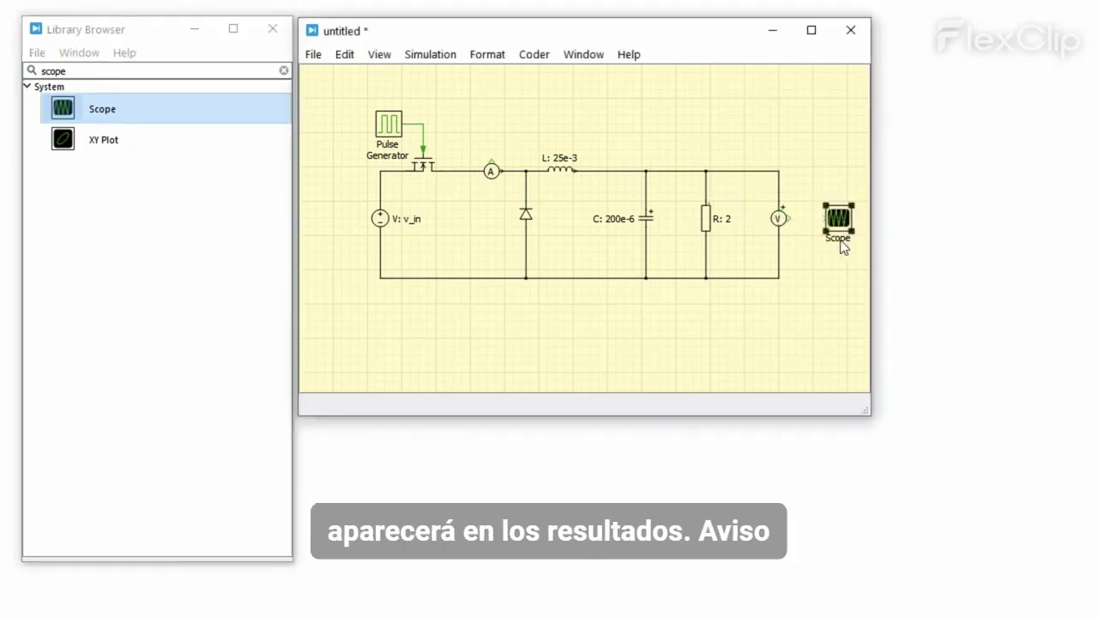
Step: Open the Scope's plot window and check the plot's options menu
double_click(836, 227)
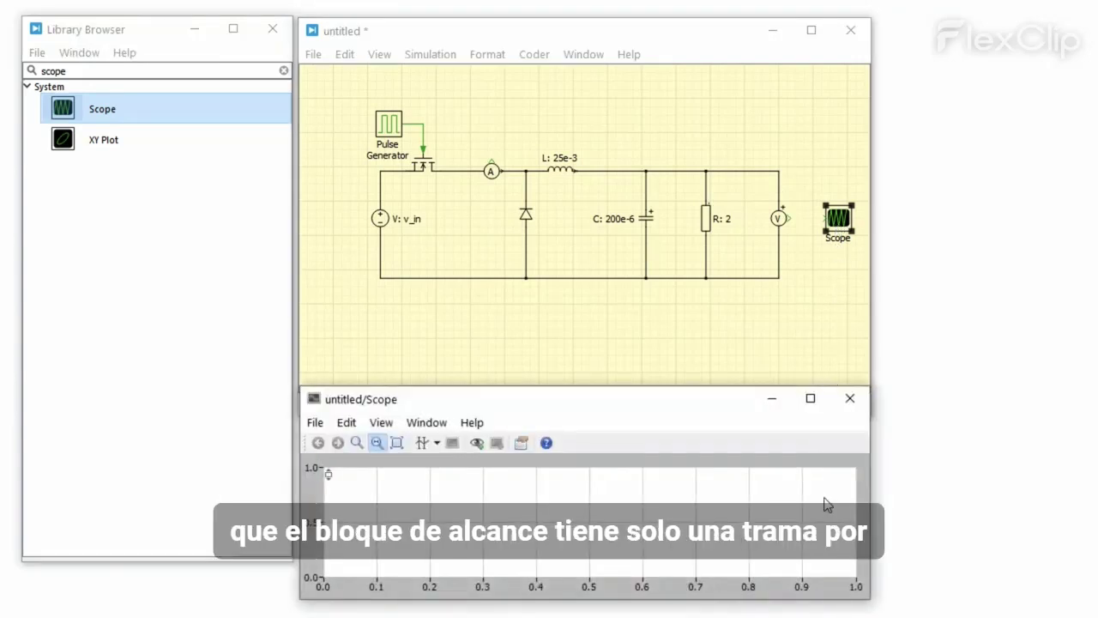
right_click(826, 503)
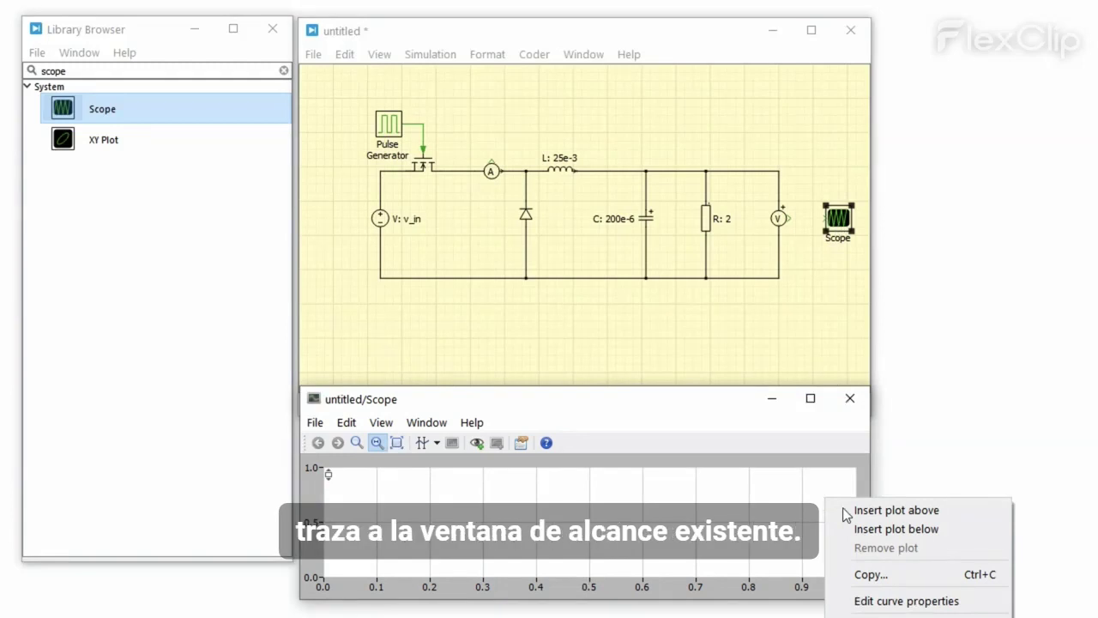
key(Escape)
Step: Add a Signal Multiplexer with 2 inputs beside the voltmeter and wire the ammeter signal into it
click(284, 71)
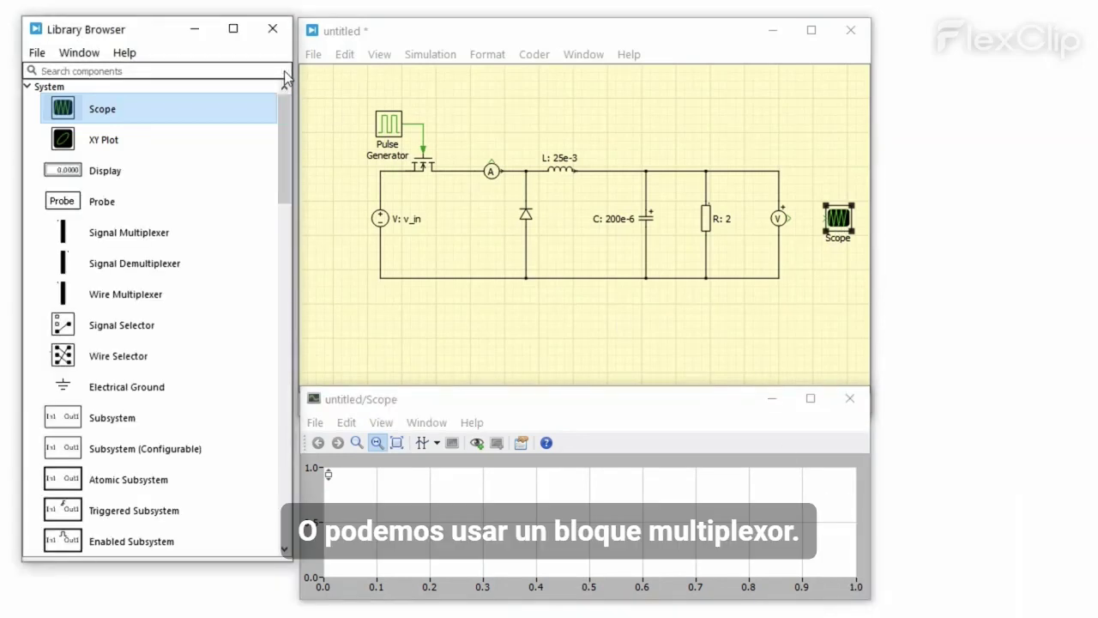
drag(199, 233, 807, 227)
double_click(807, 225)
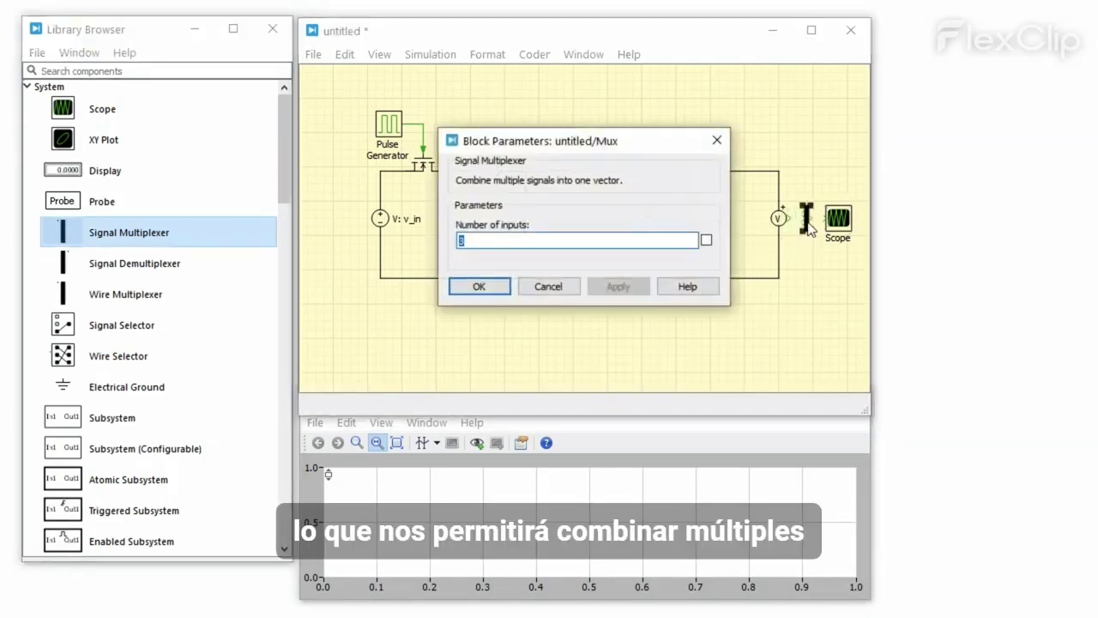
text(2)
click(619, 286)
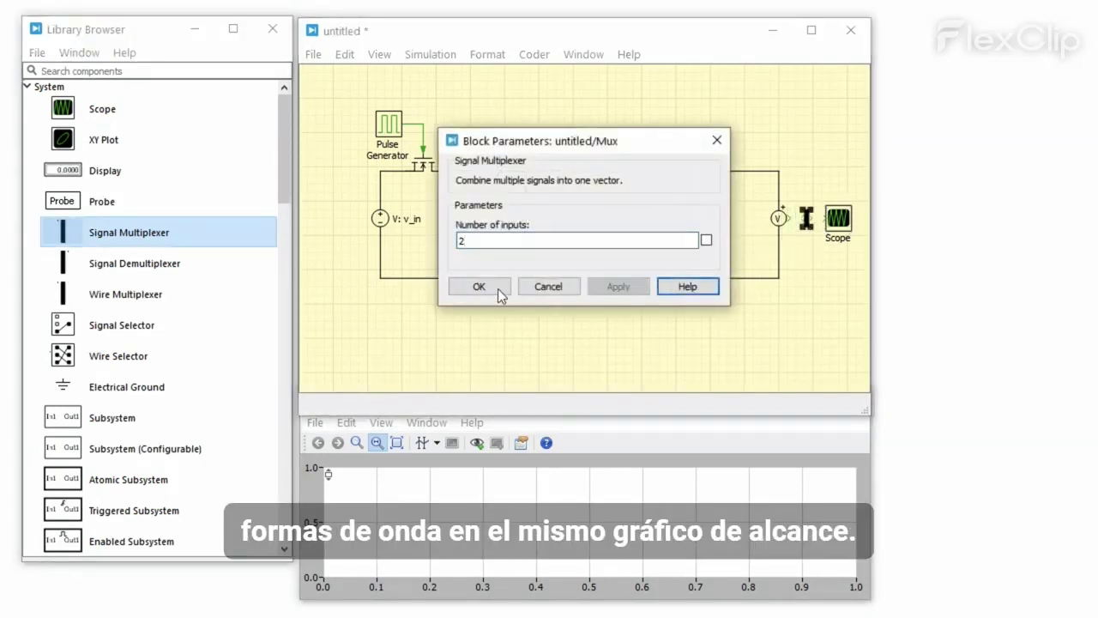
click(497, 288)
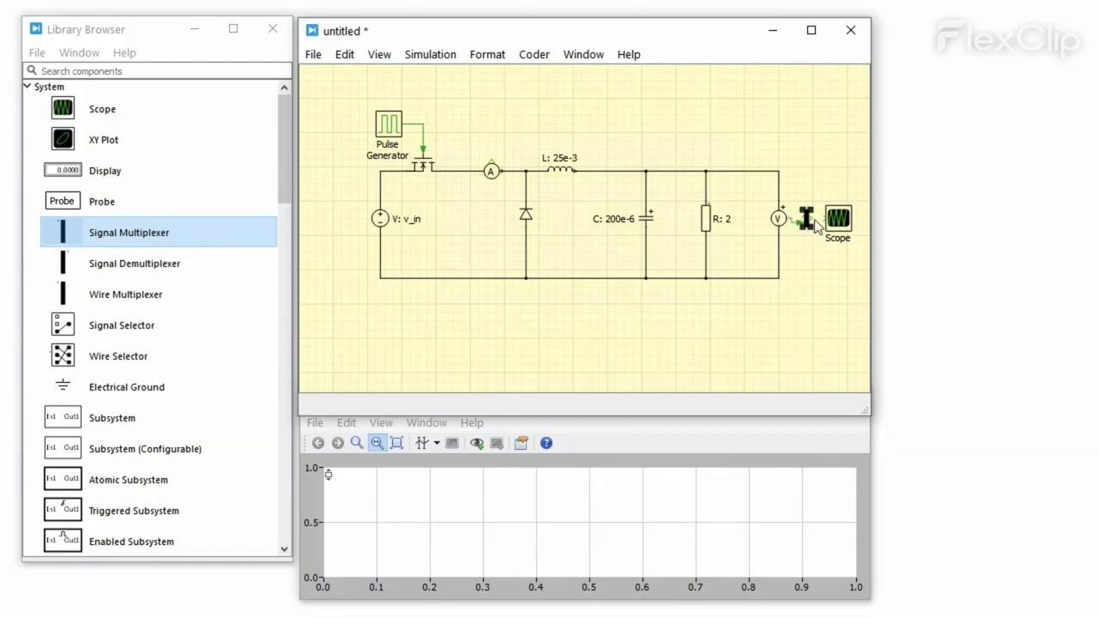
drag(801, 216, 492, 171)
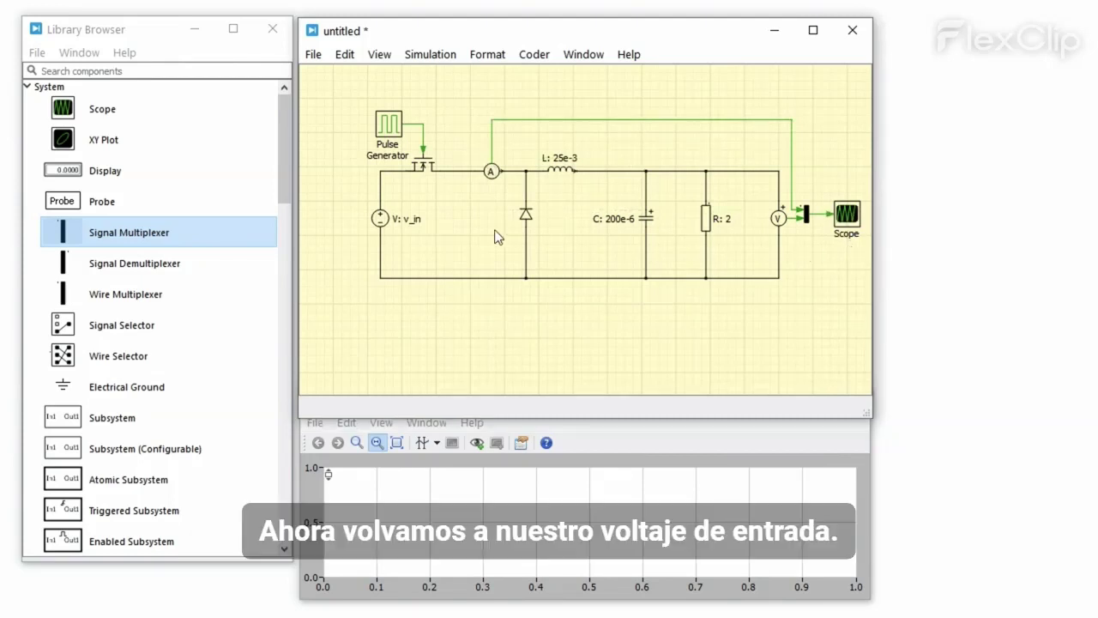
Step: Enter v_in=12 in the model initialization commands of Simulation Parameters and apply
click(392, 229)
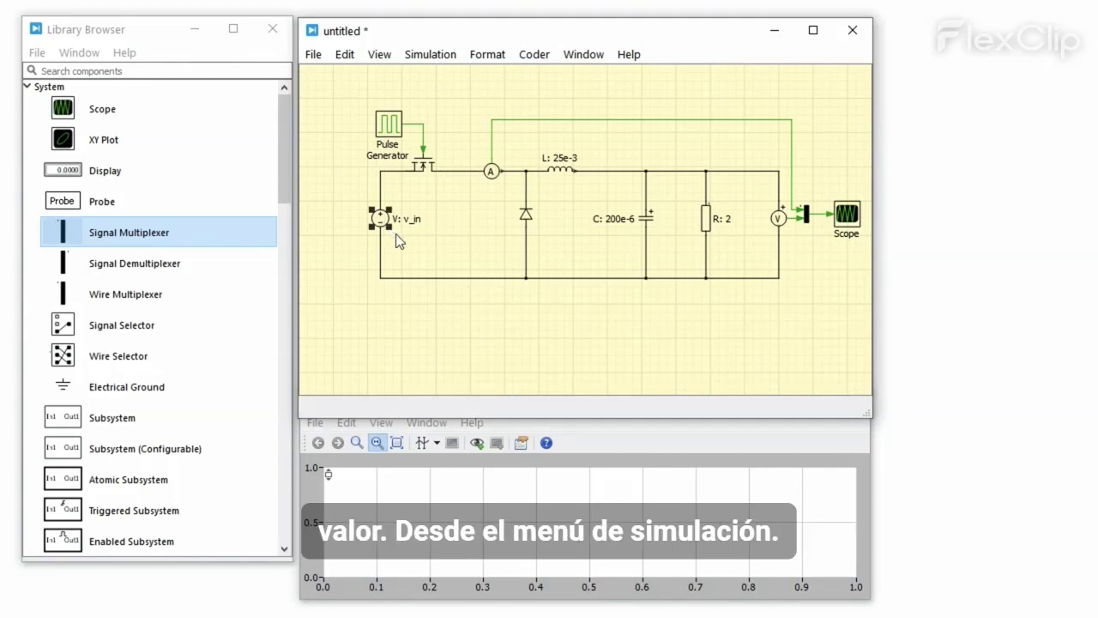
click(431, 57)
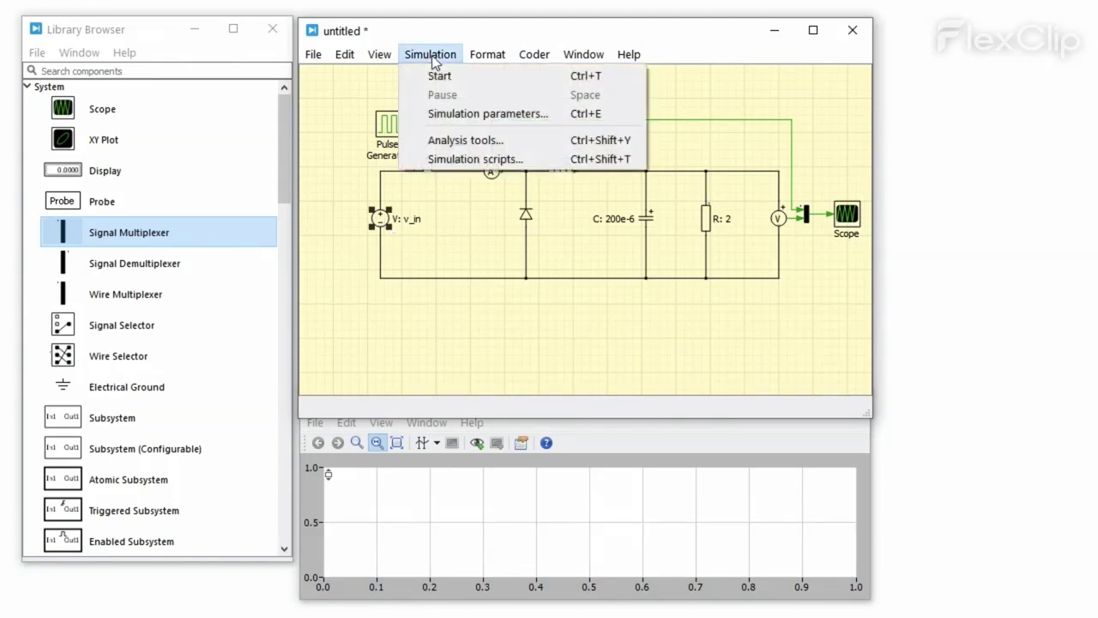
click(546, 121)
click(585, 187)
text(v_in=12;)
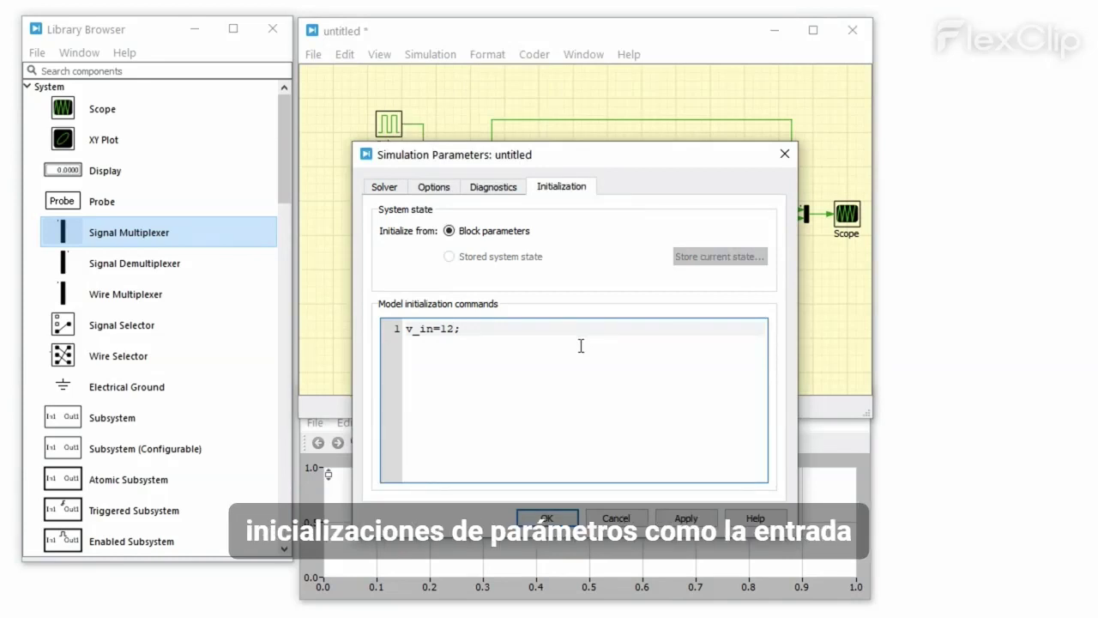
click(707, 518)
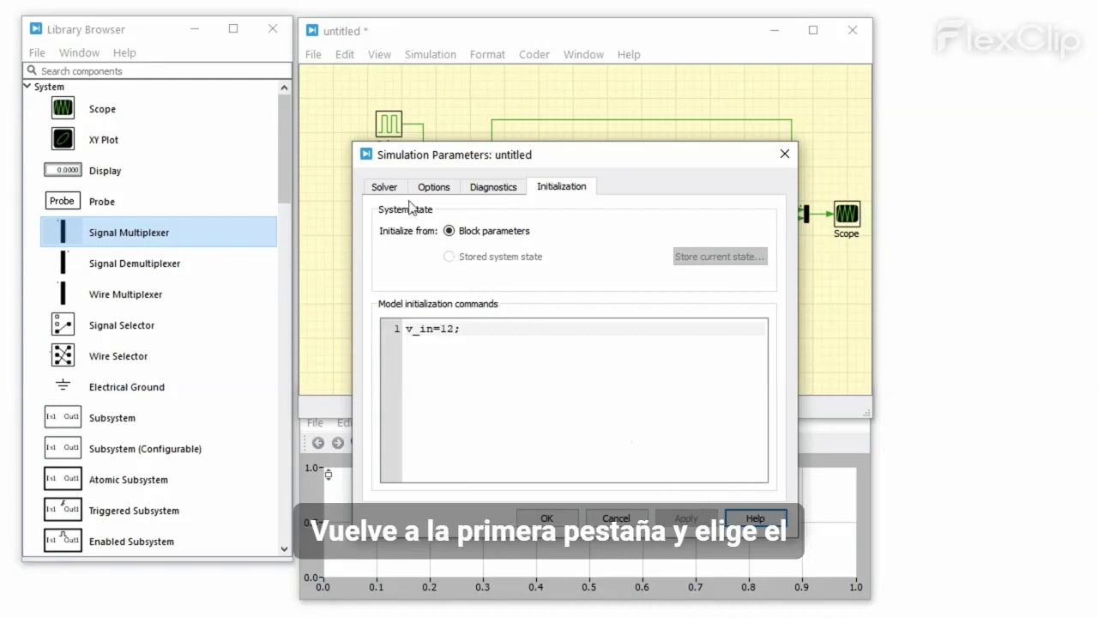
Step: Change the solver stop time from 1.0 to 0.1 s and confirm
click(400, 188)
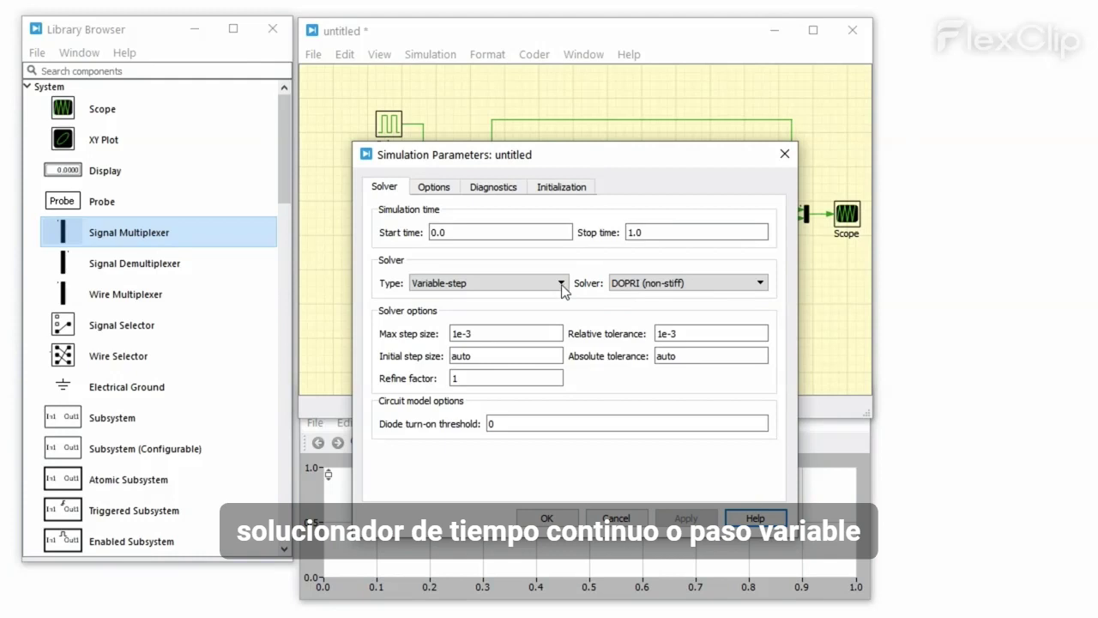
click(648, 232)
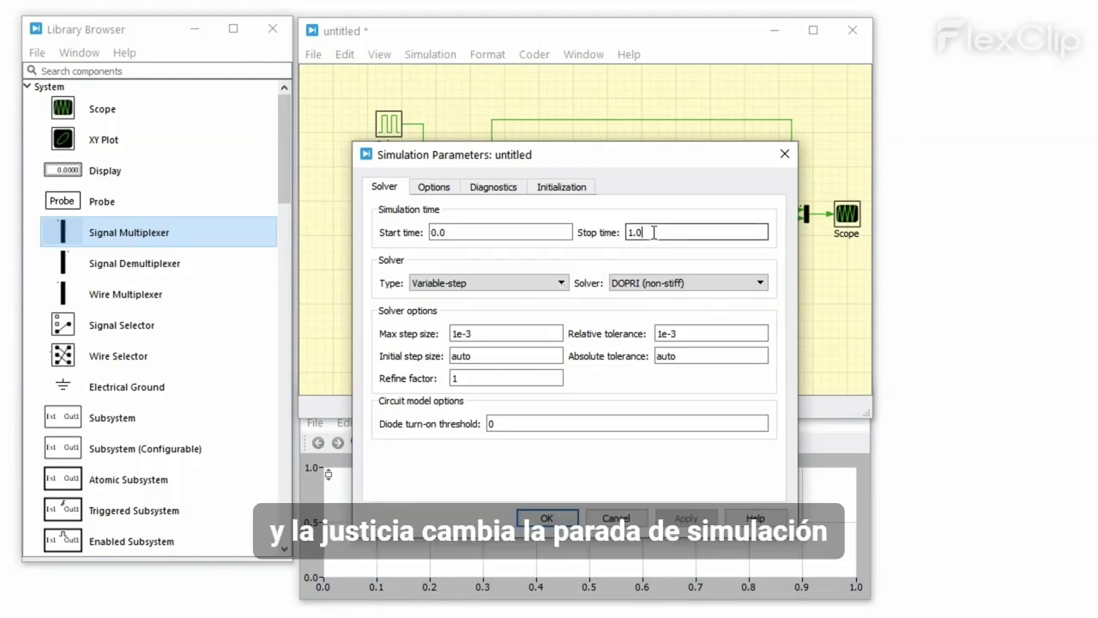
double_click(648, 232)
text(0.)
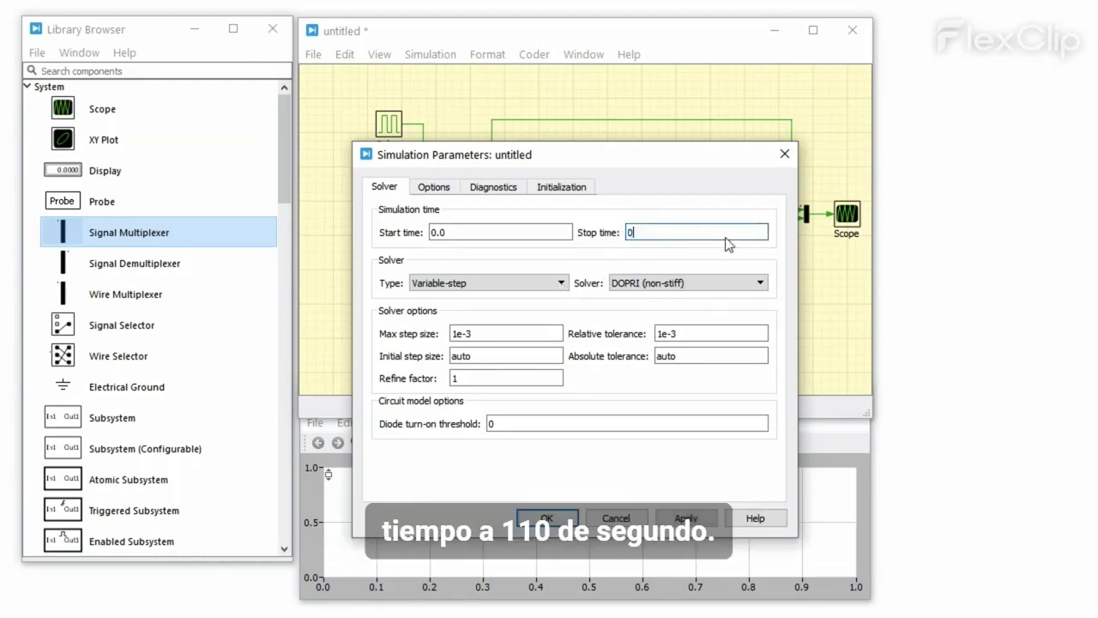
text(1)
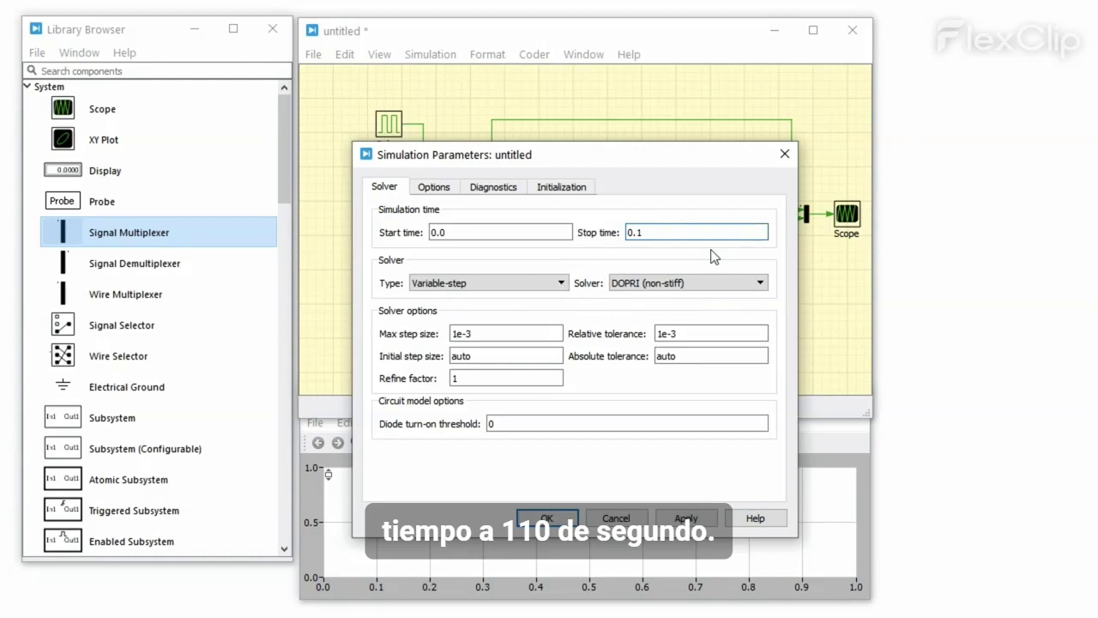
click(563, 514)
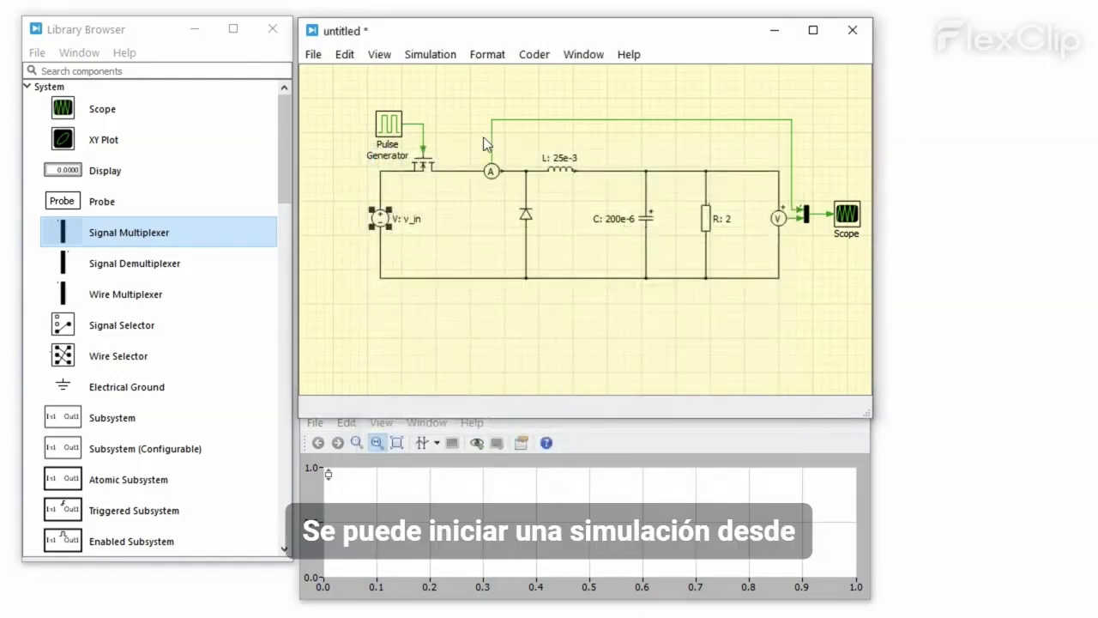
Step: Run the simulation and enlarge the Scope window
click(427, 57)
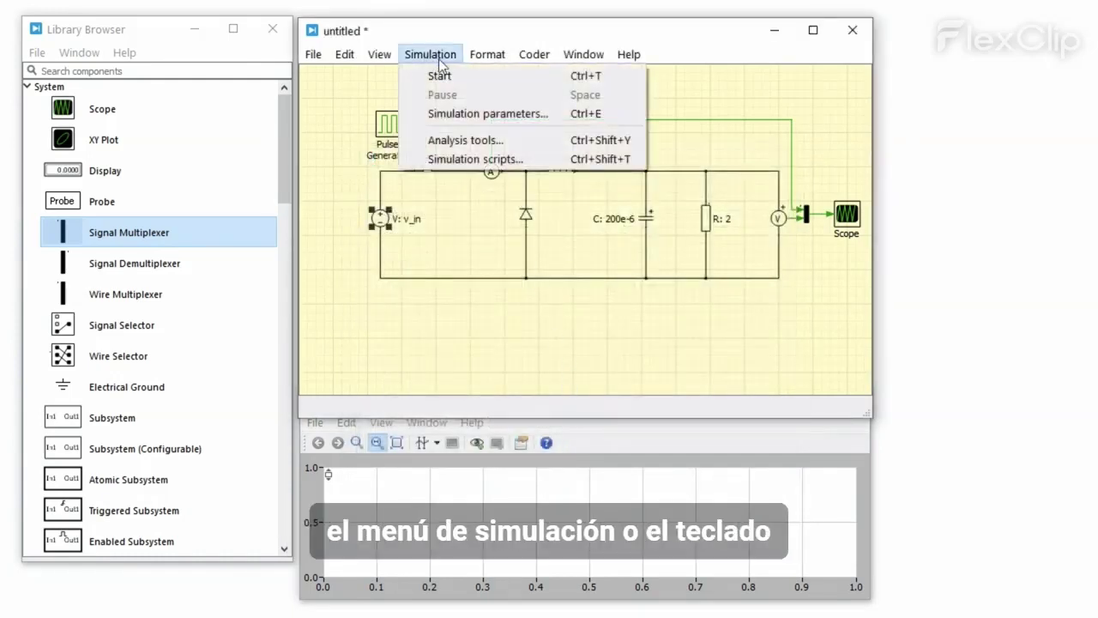
click(462, 80)
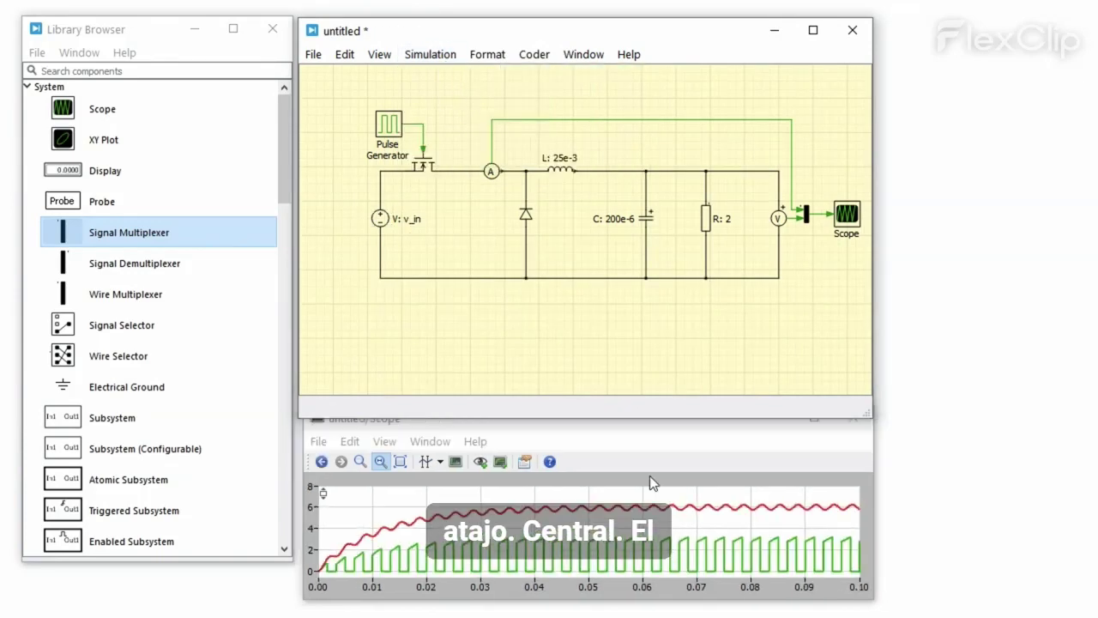
click(650, 476)
drag(572, 406, 571, 153)
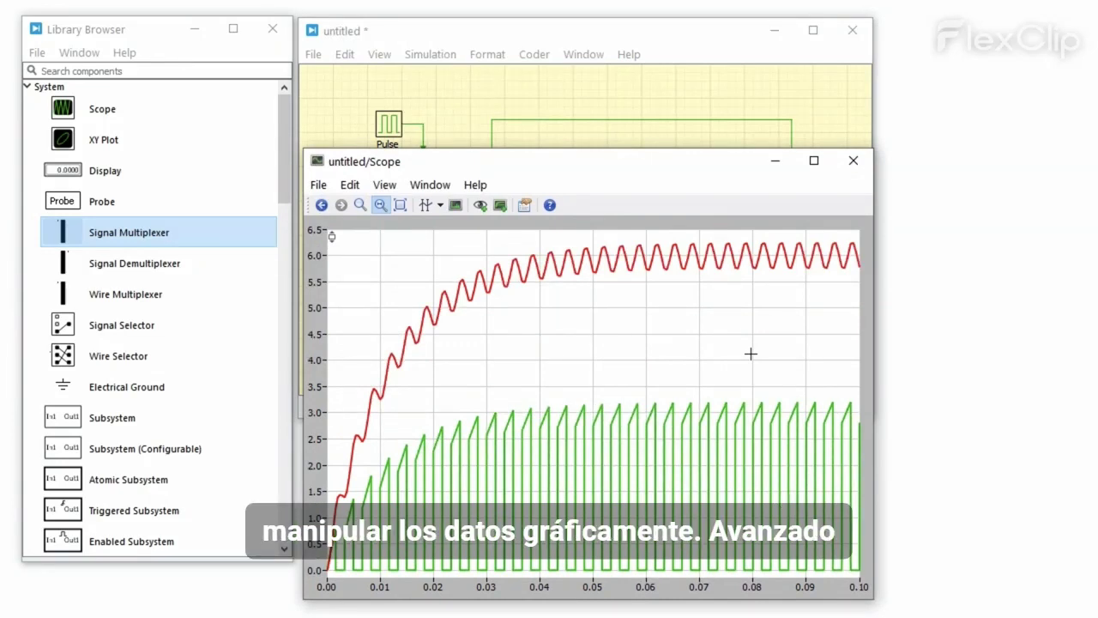
Step: Zoom the plot to 0.078–0.1 s, inspect the voltage ripple with data cursors, and open Scope help
drag(743, 353, 852, 358)
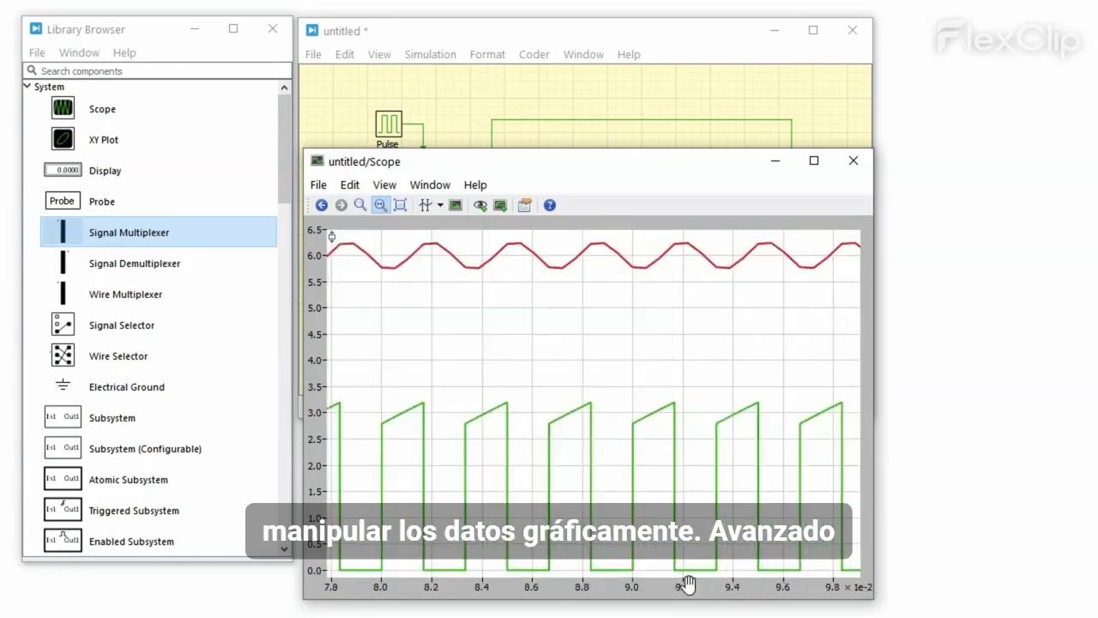
drag(696, 587, 792, 586)
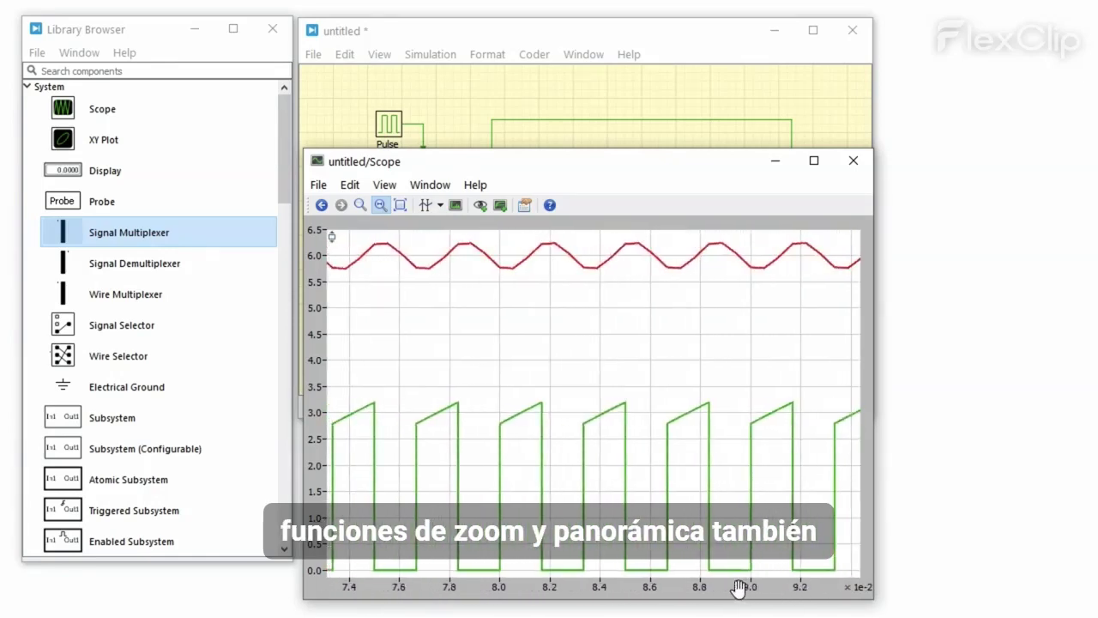
click(425, 205)
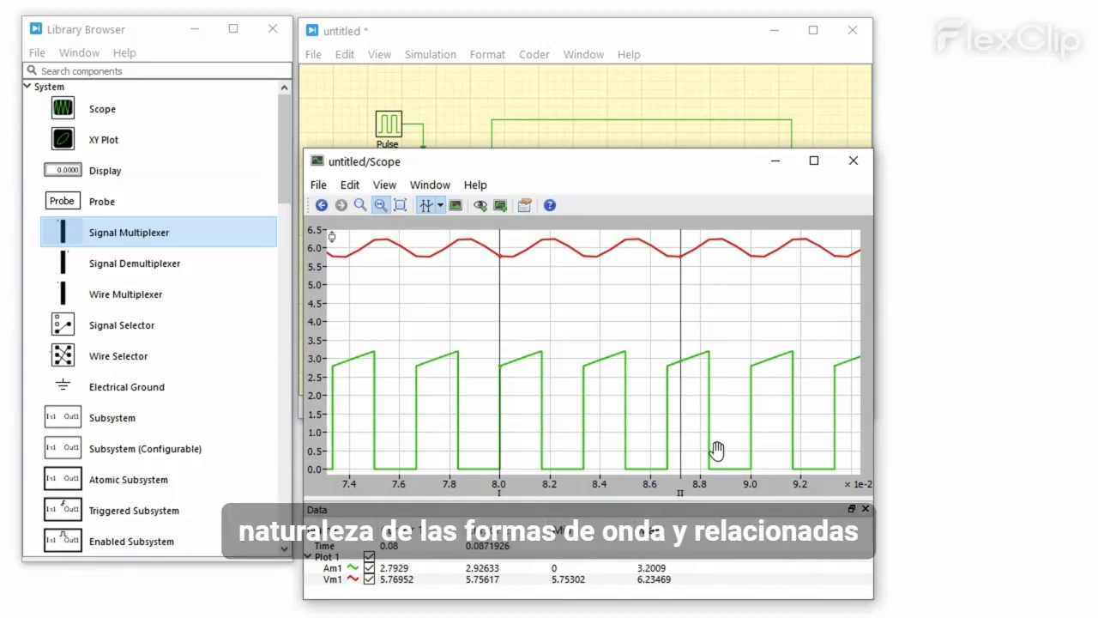
drag(702, 288, 702, 230)
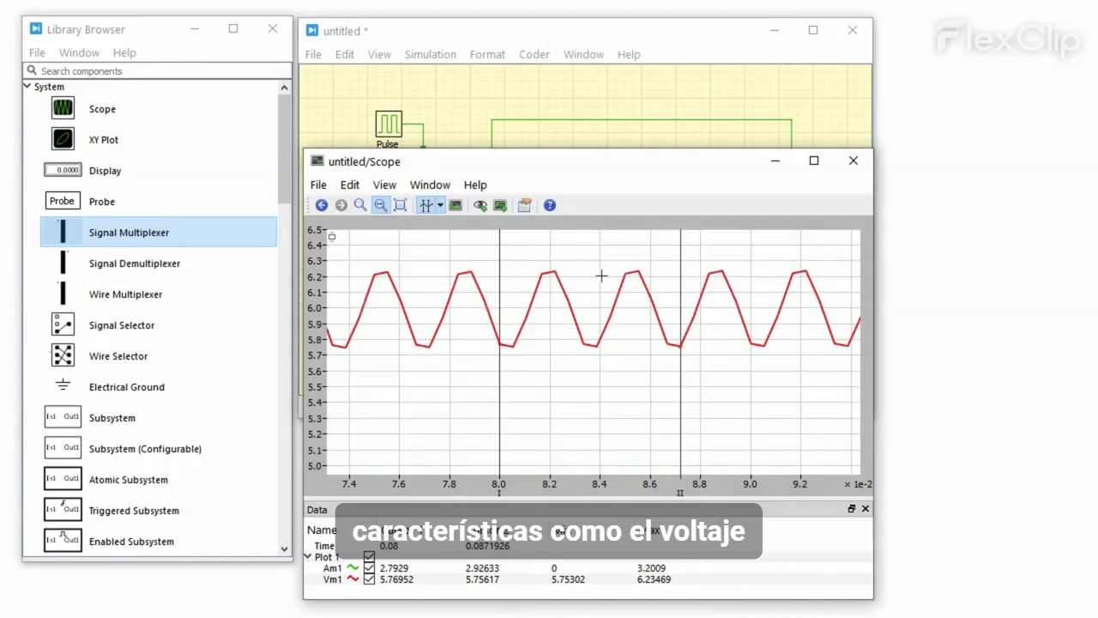
click(550, 206)
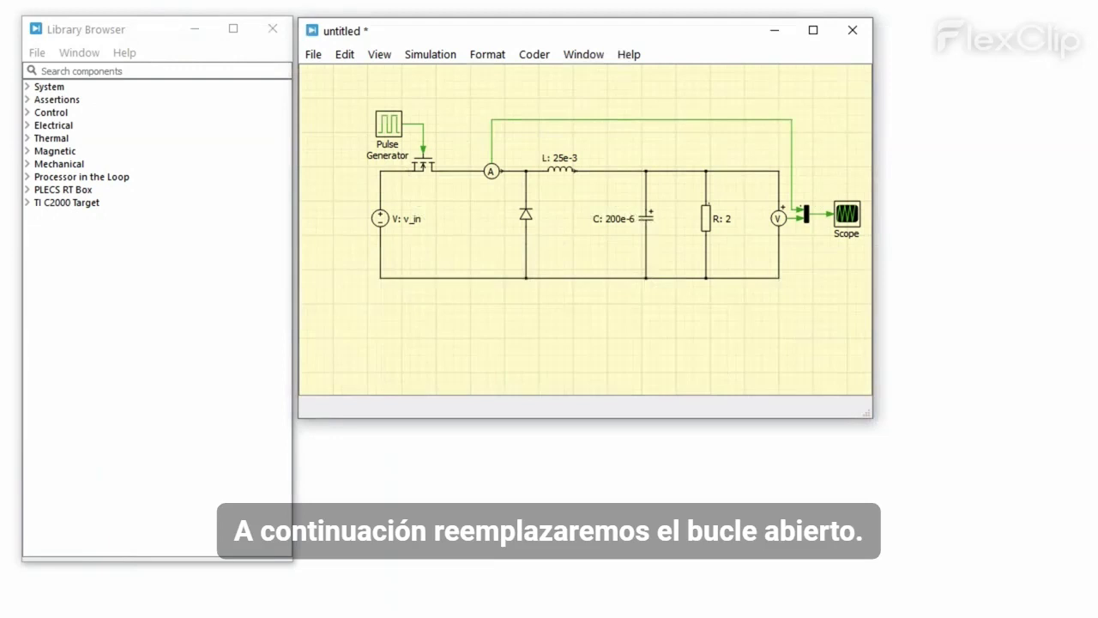
Step: Delete the Pulse Generator, its gate wire, and the ammeter-to-multiplexer wire
click(424, 134)
key(Delete)
click(392, 121)
key(Delete)
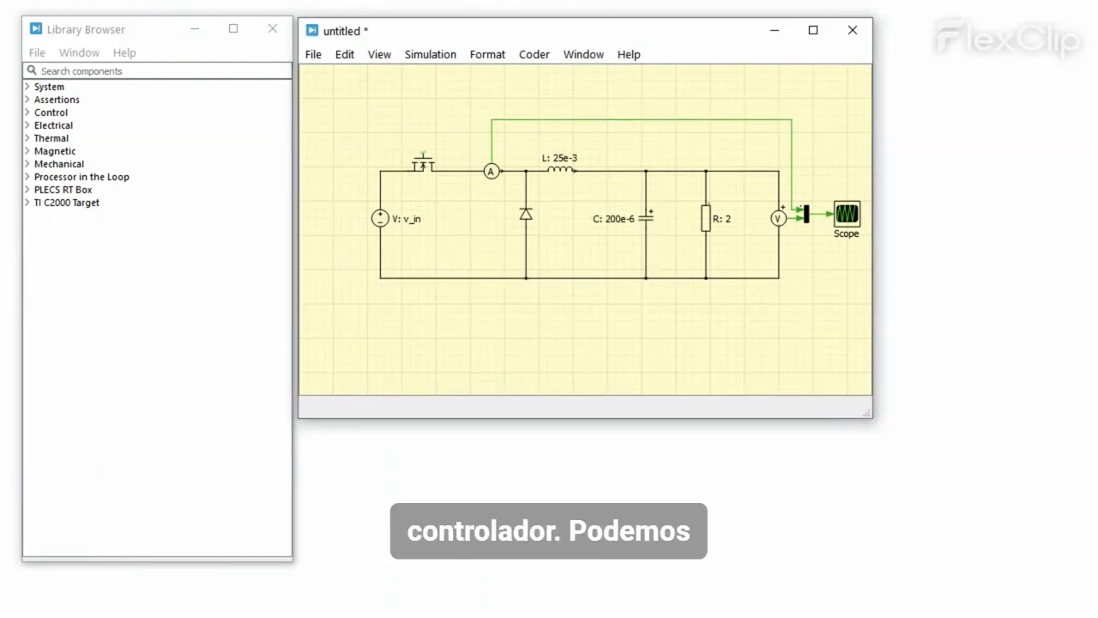
click(279, 73)
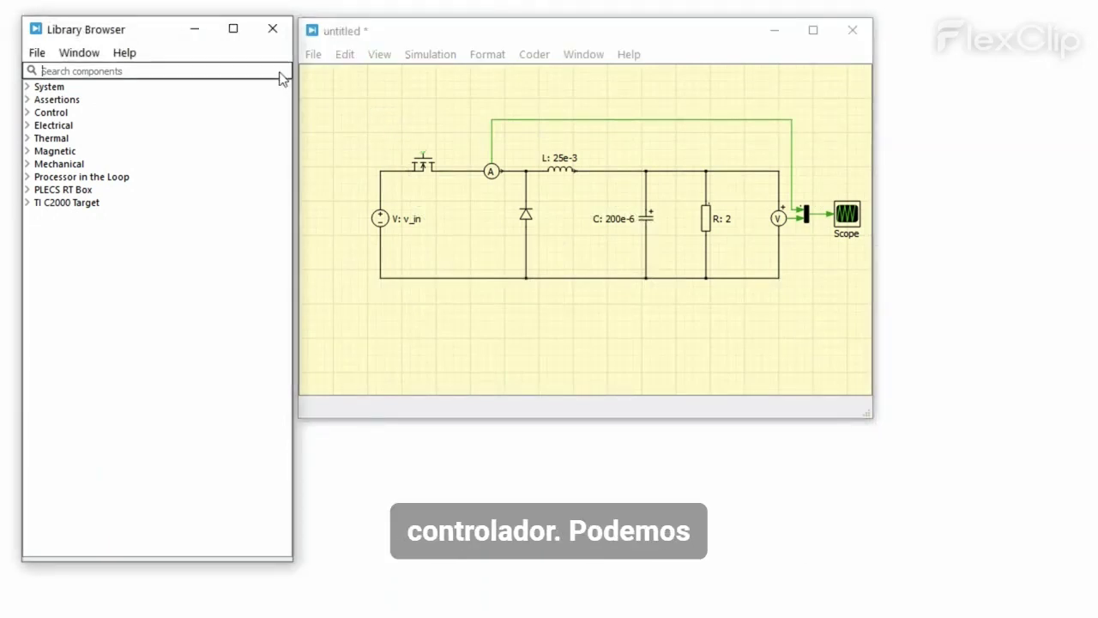
text(sub)
click(794, 187)
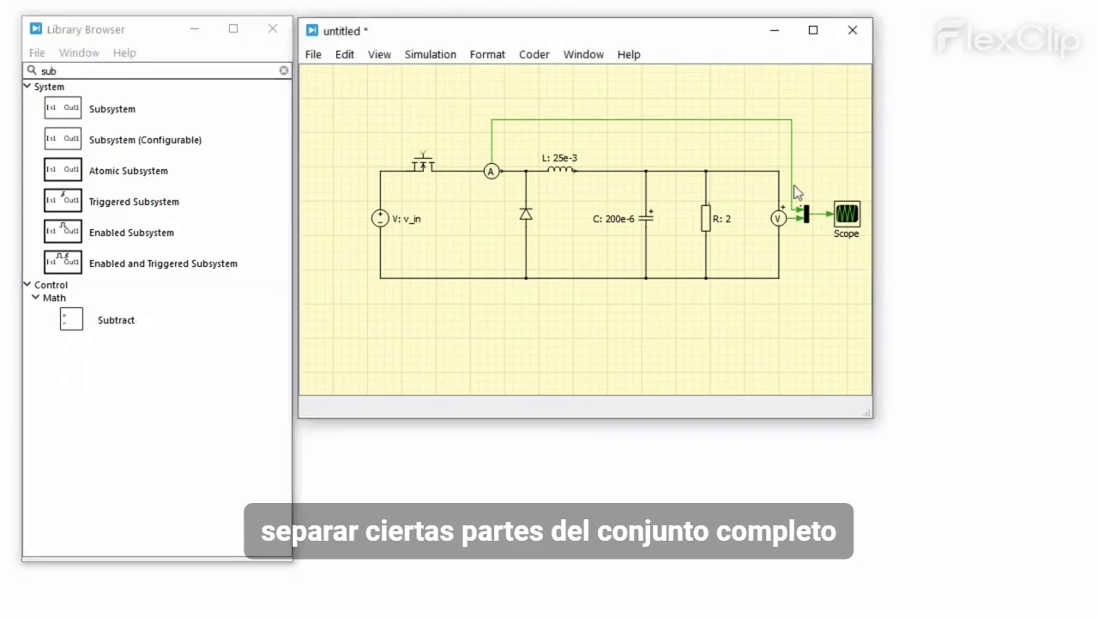
click(791, 184)
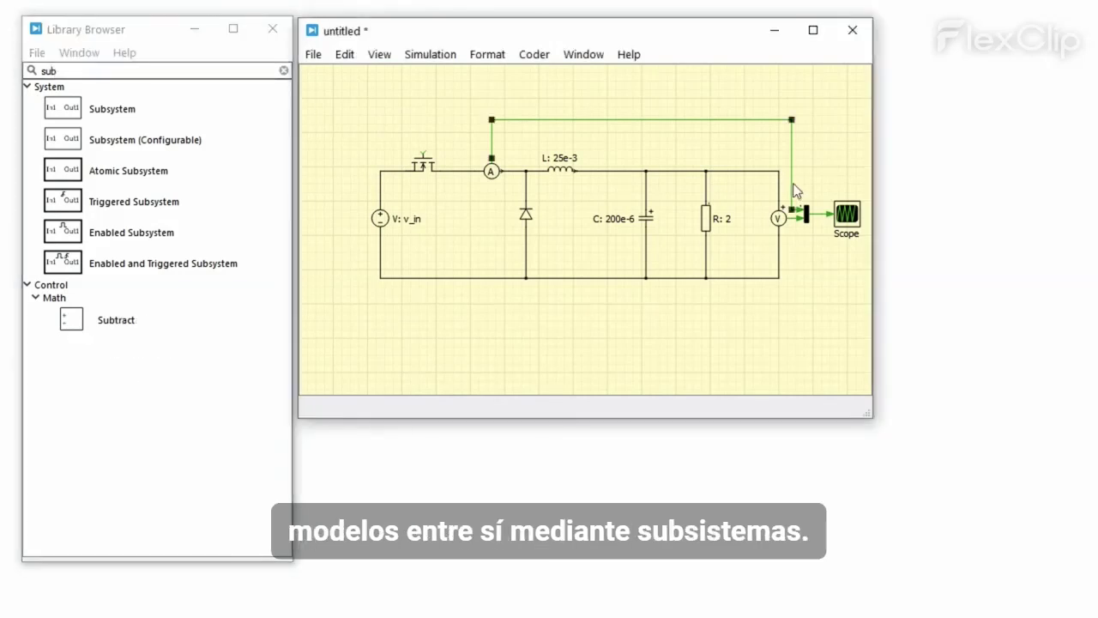
key(Delete)
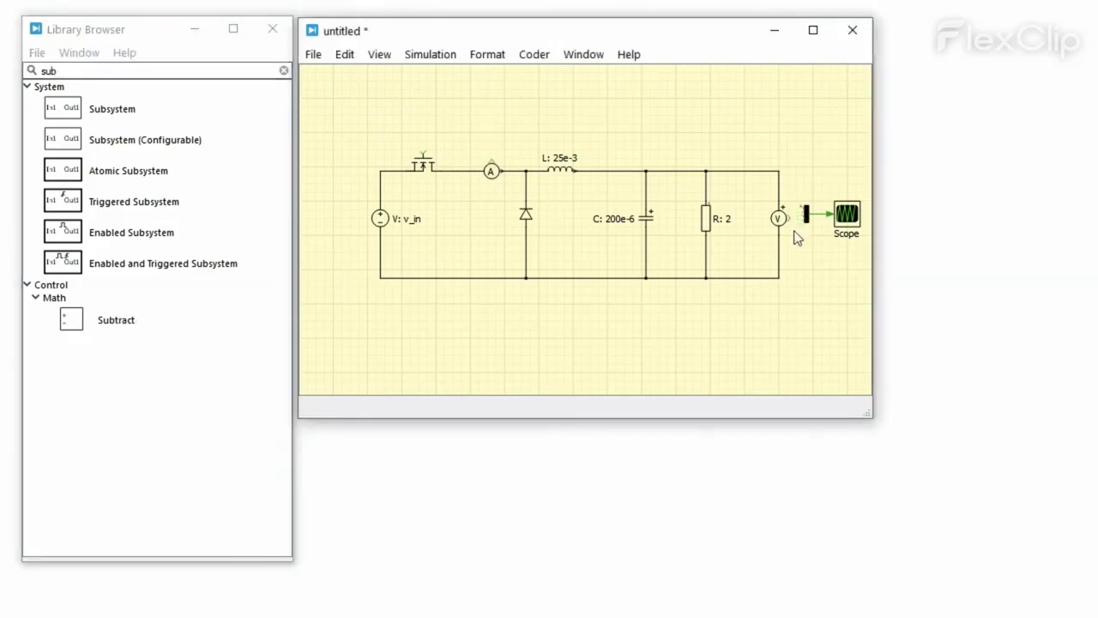
Step: Group the power circuit into a subsystem, enlarge it, and rename it Plant
drag(790, 284, 366, 116)
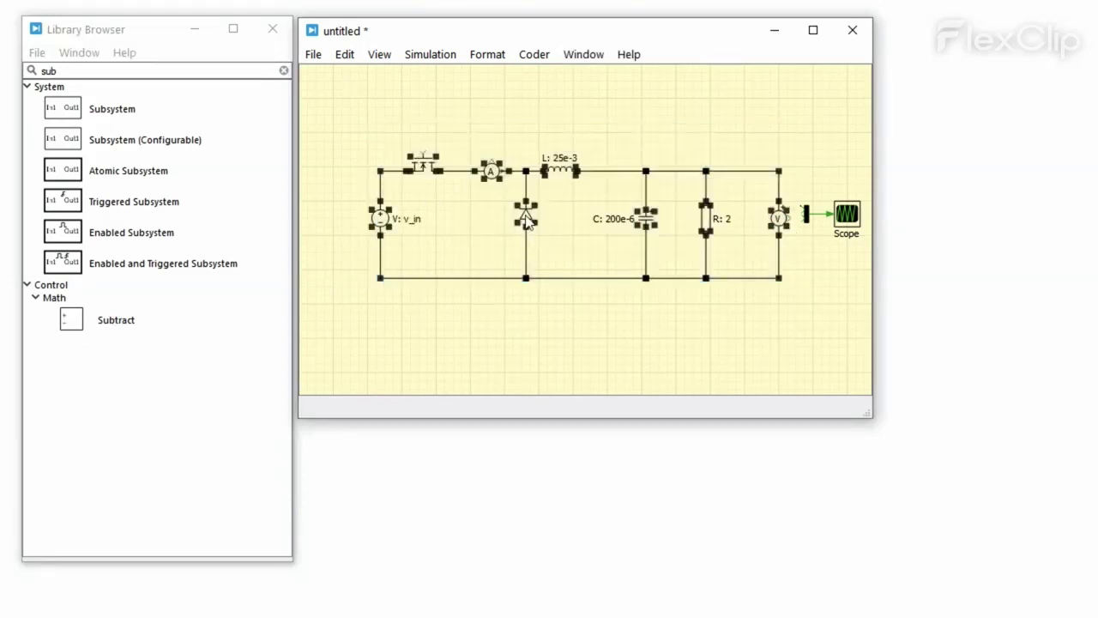
right_click(526, 215)
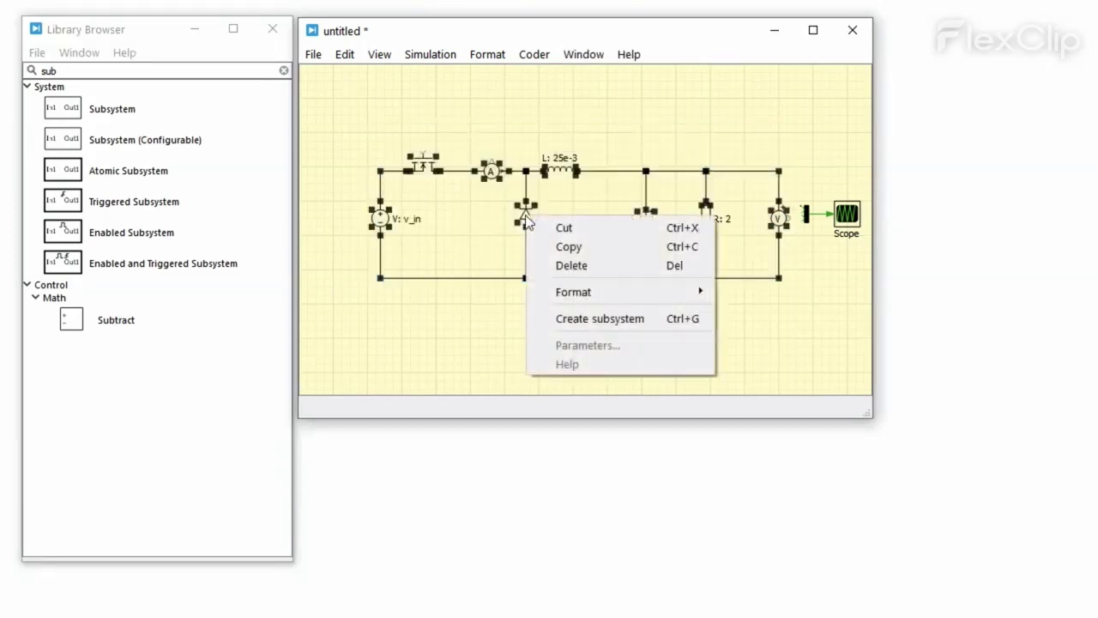
click(611, 318)
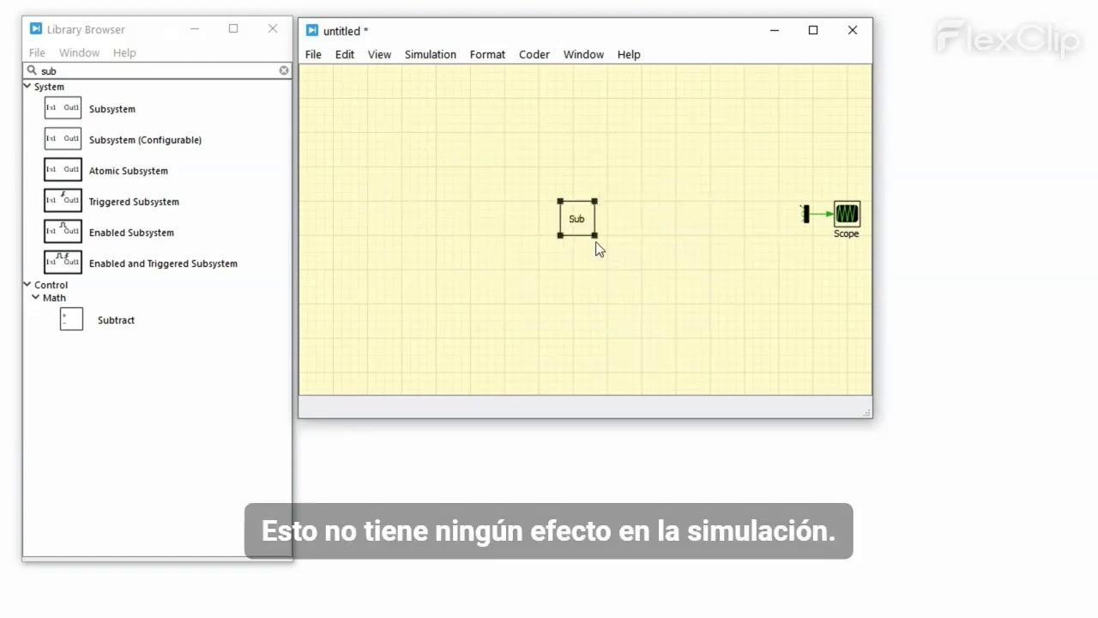
drag(596, 241, 634, 231)
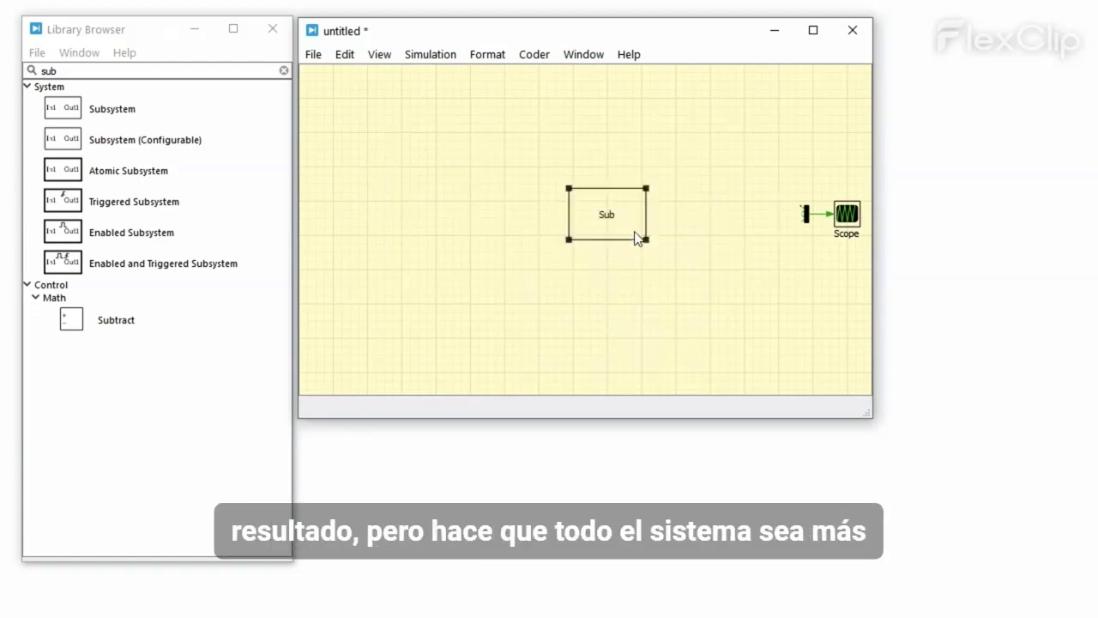
double_click(608, 215)
text(Plant)
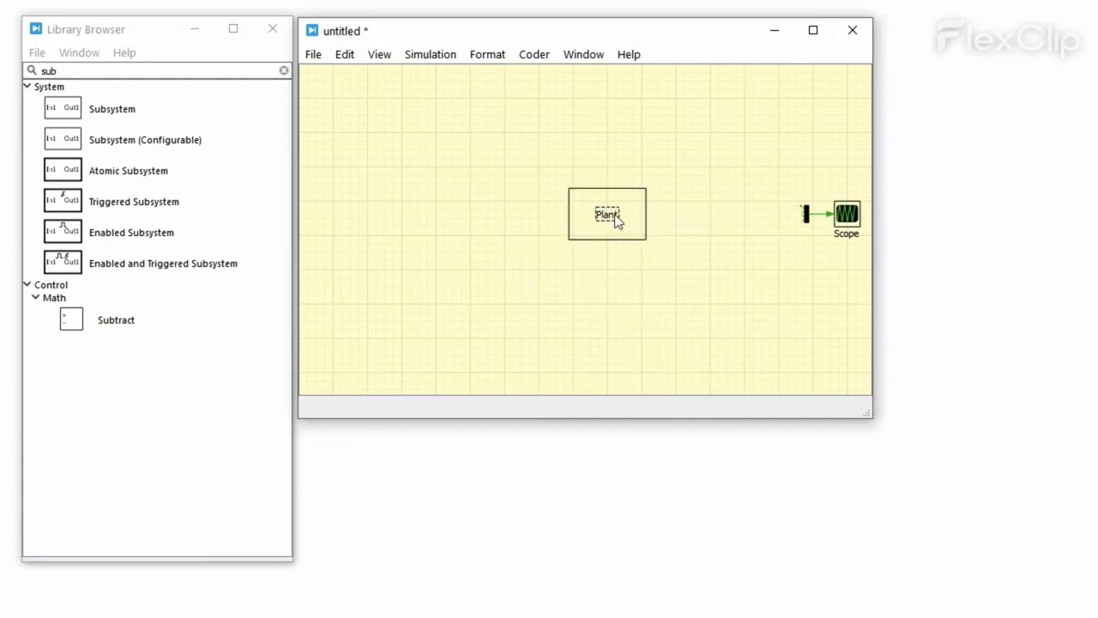
click(638, 266)
Step: Inside Plant, add an input port driving the switch gate and an output port from the ammeter
double_click(623, 239)
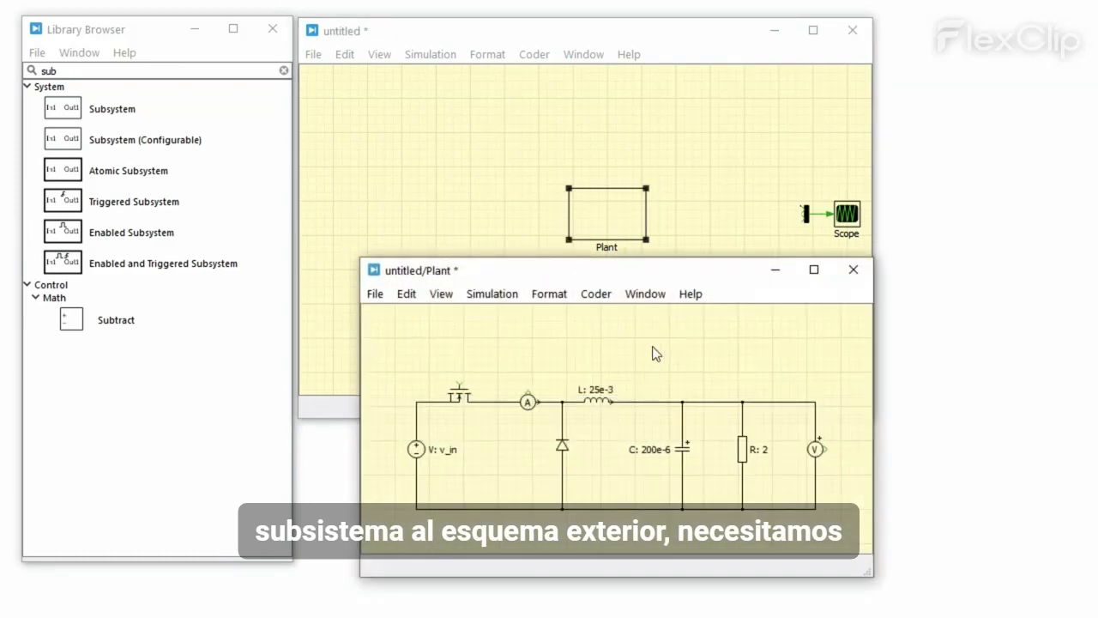
double_click(252, 73)
text(port)
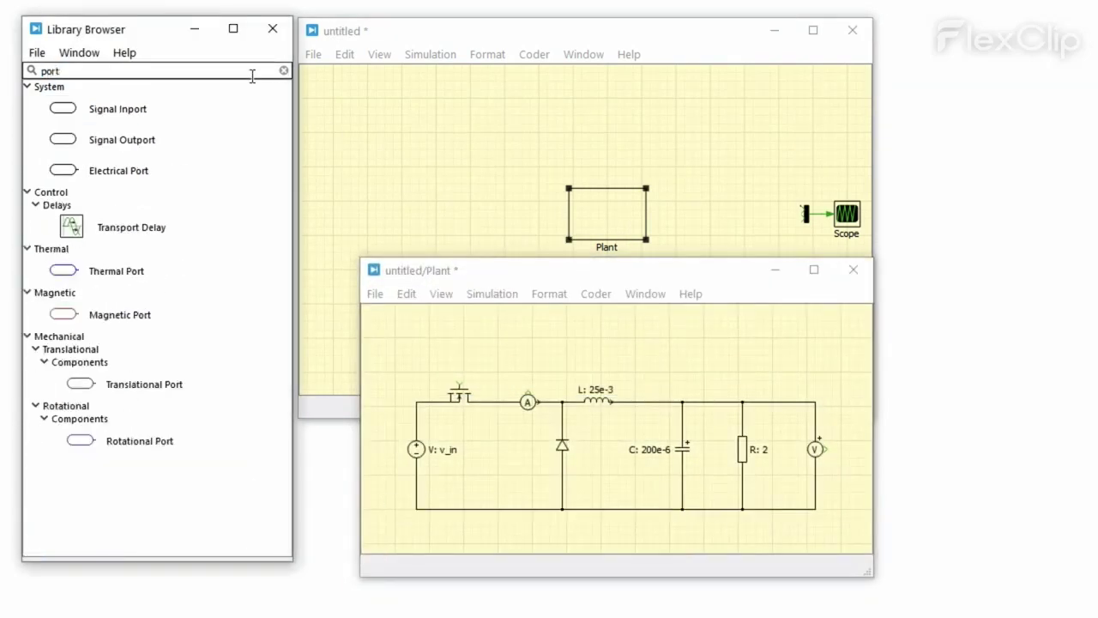
drag(108, 108, 459, 384)
drag(172, 144, 558, 359)
drag(544, 354, 528, 392)
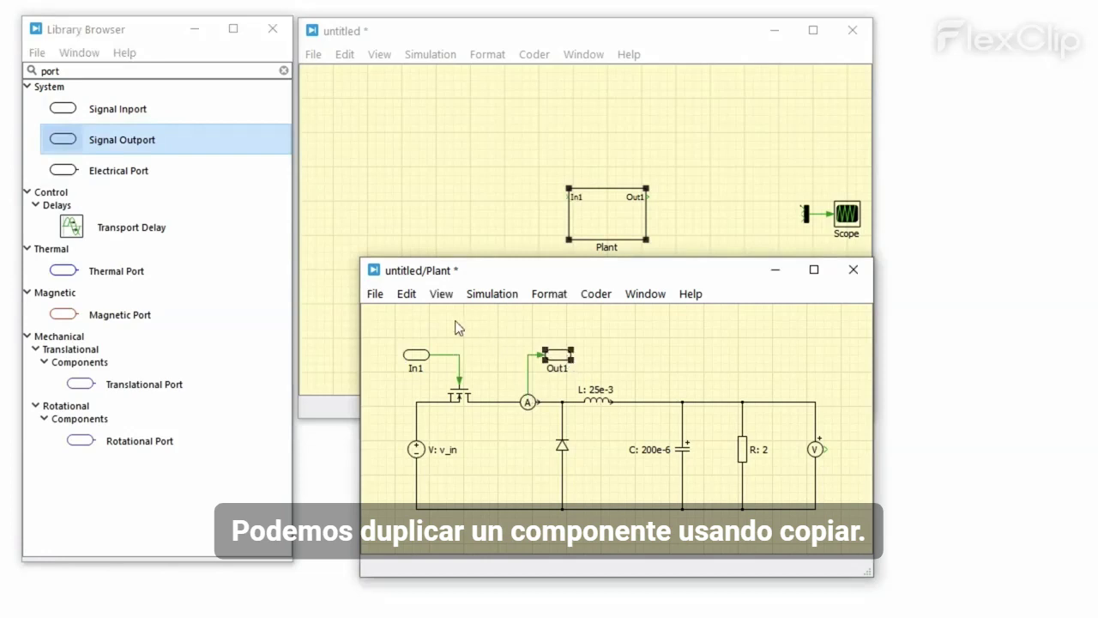
Step: Copy the output port and place the copy as Out2 at the voltmeter
click(406, 293)
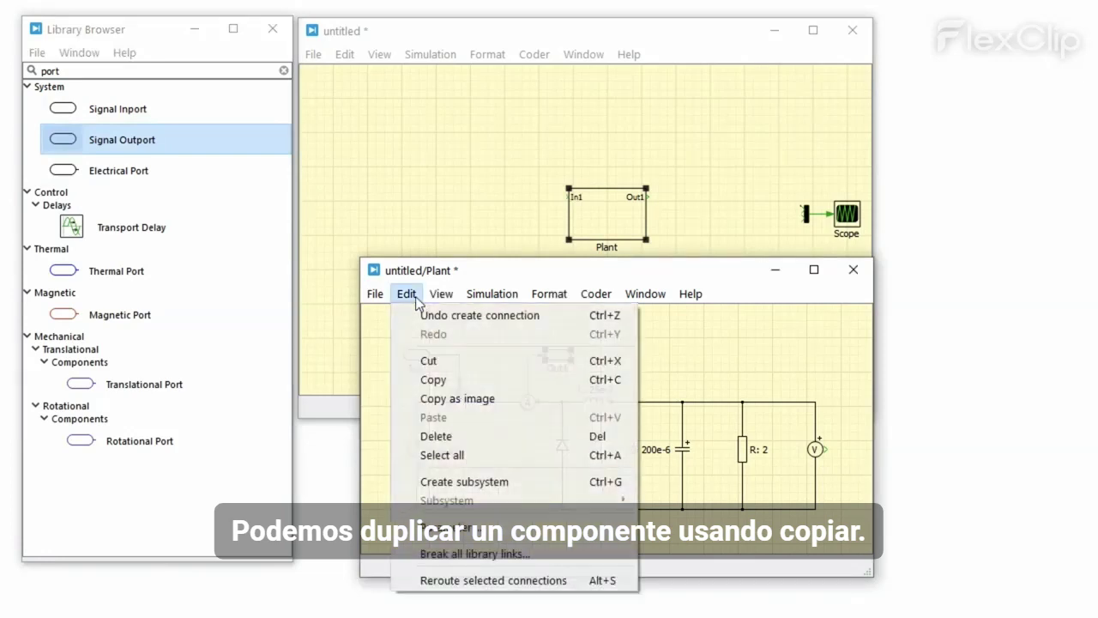
click(413, 378)
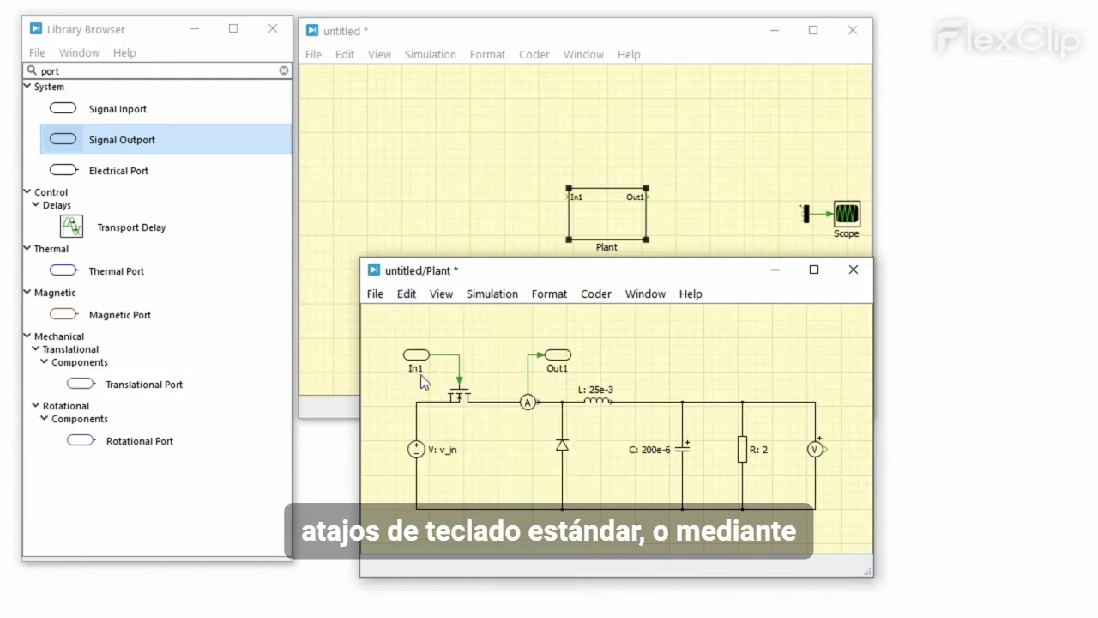
drag(563, 364, 861, 447)
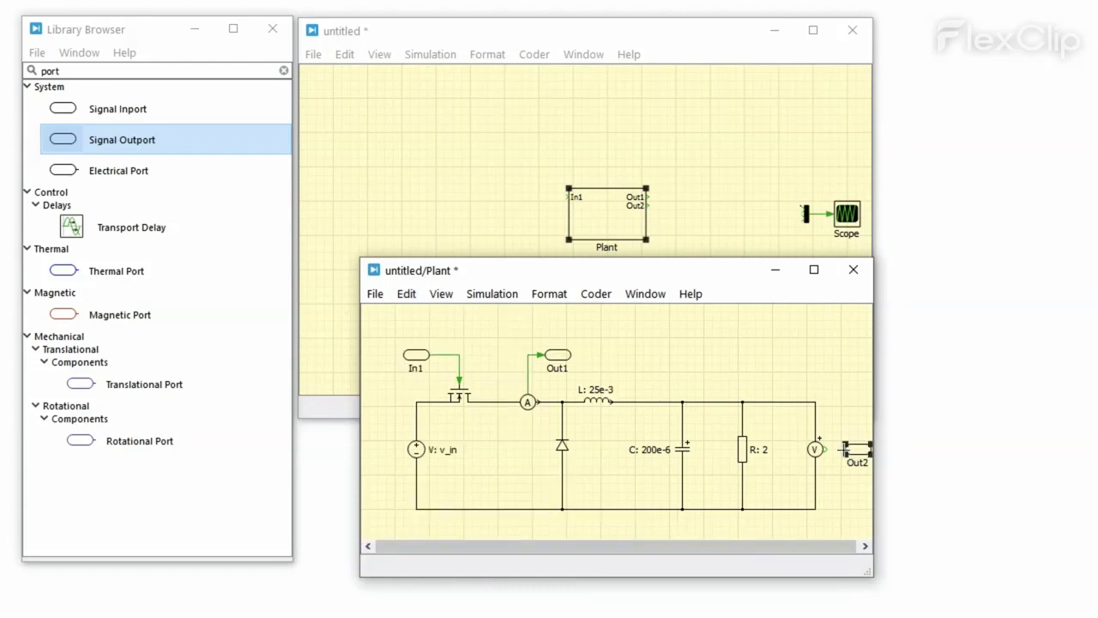
click(838, 472)
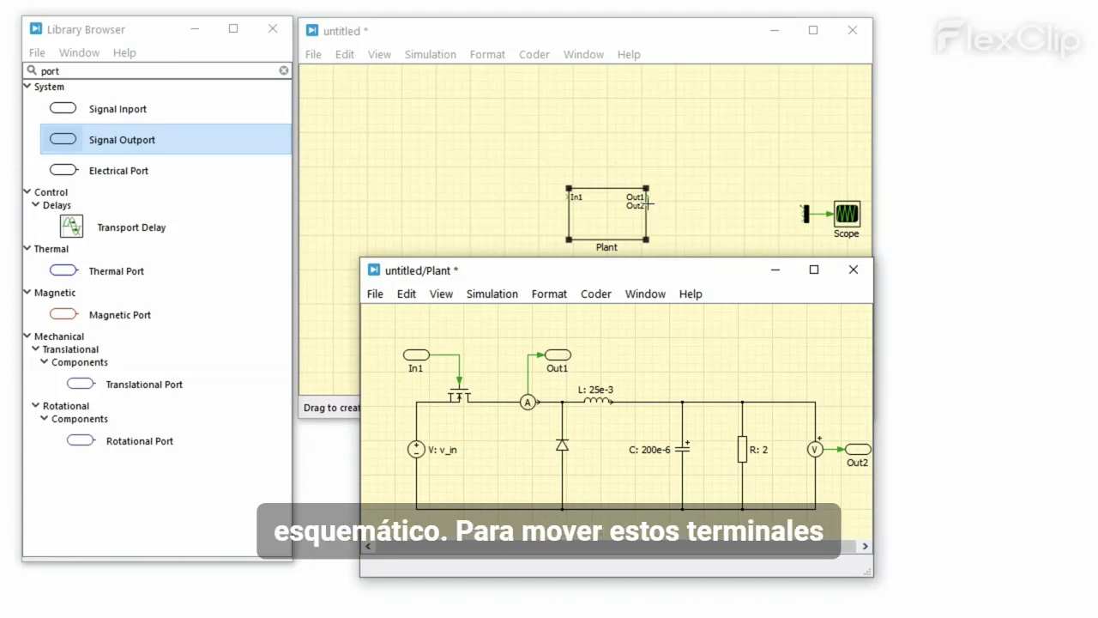
Step: Reposition Plant's Out2 and In1 terminals and rename the ports v_load, i_src and gate
drag(647, 204, 648, 233)
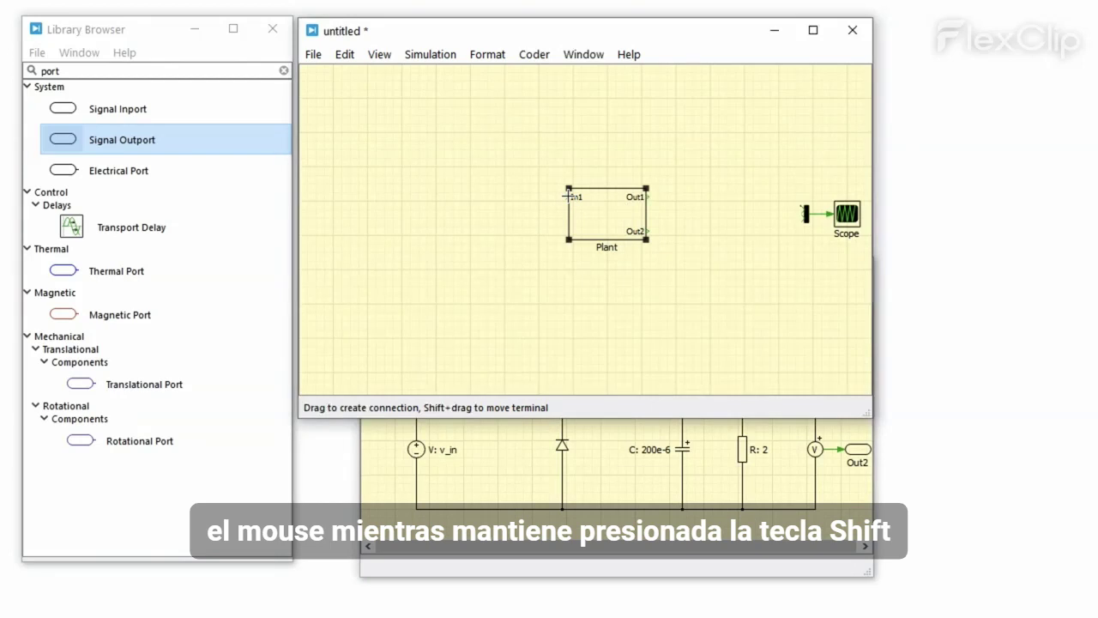
drag(569, 196, 568, 232)
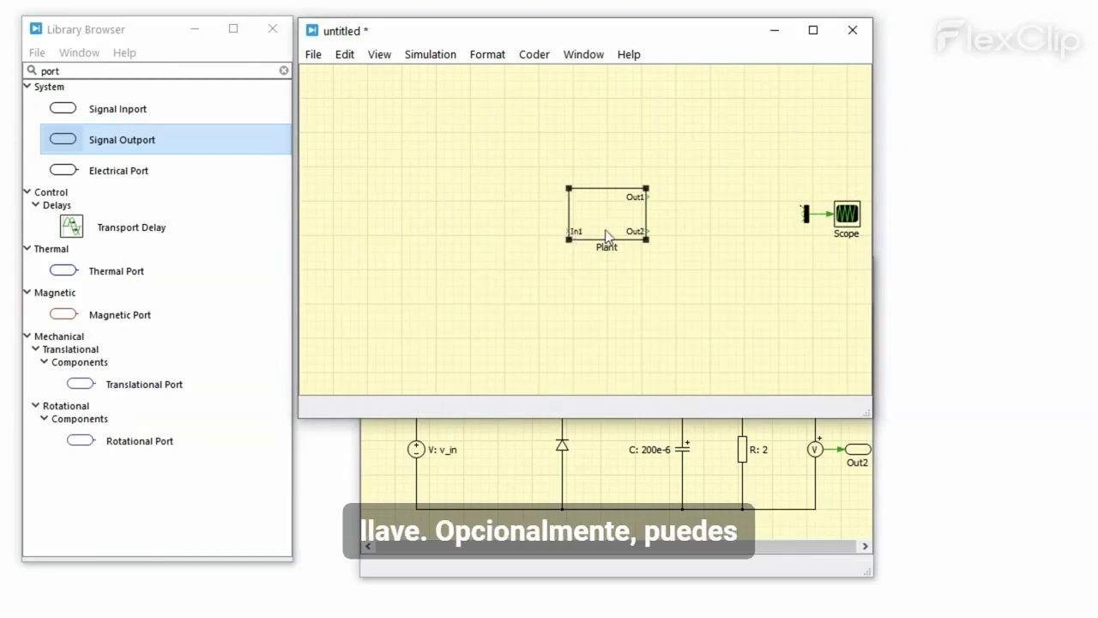
double_click(859, 467)
text(v_load)
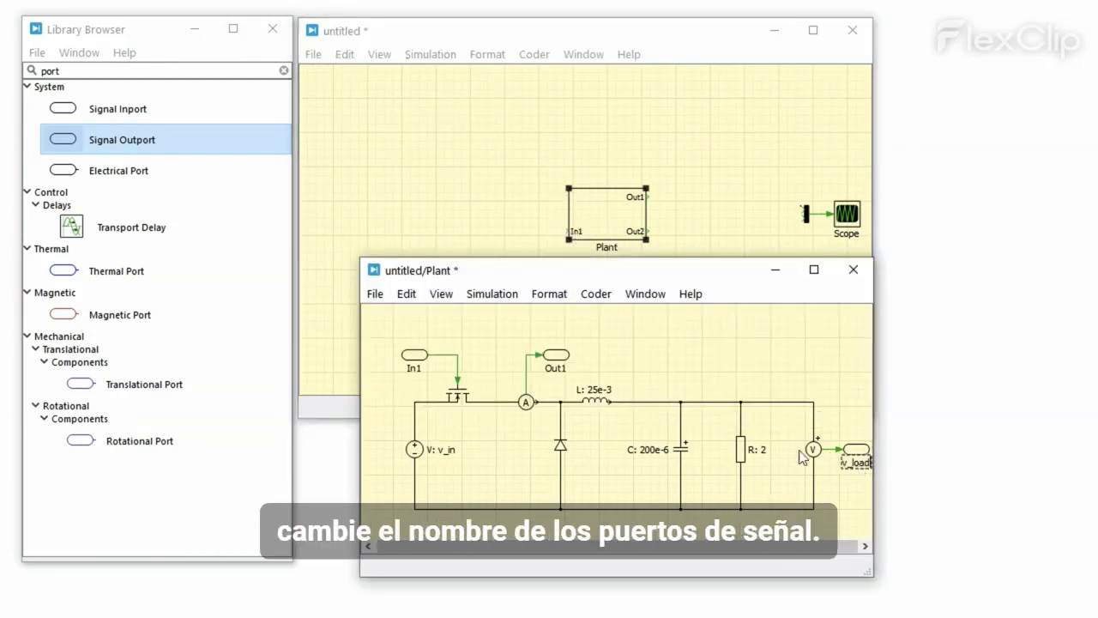
double_click(561, 367)
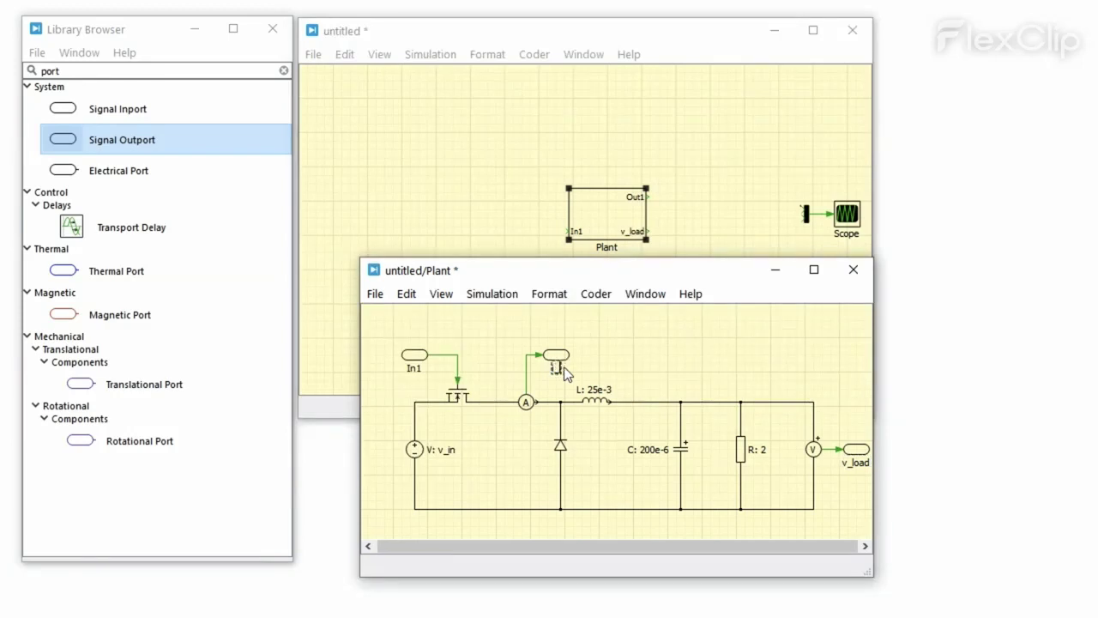
double_click(414, 368)
text(gate)
click(495, 362)
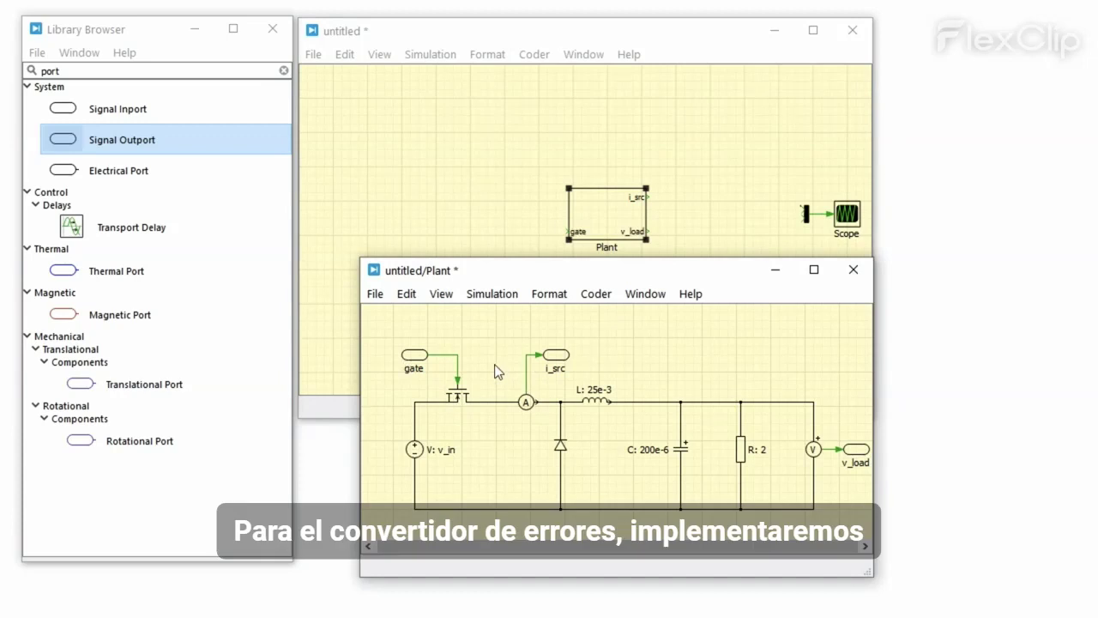
Step: Close the Plant window and place a Constant block left of Plant
click(686, 450)
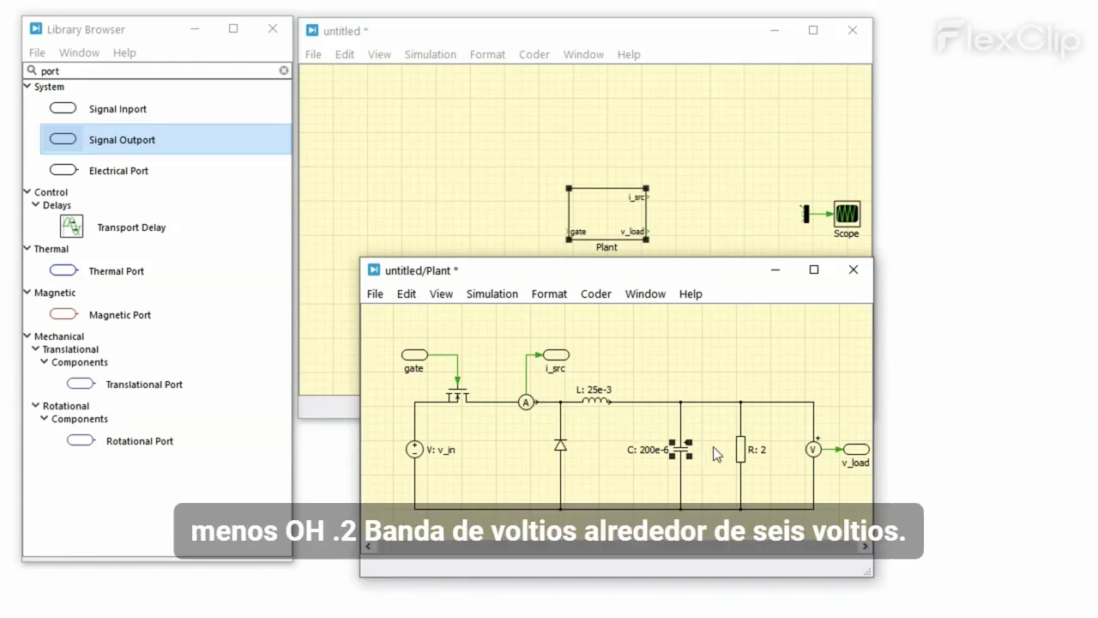
click(853, 270)
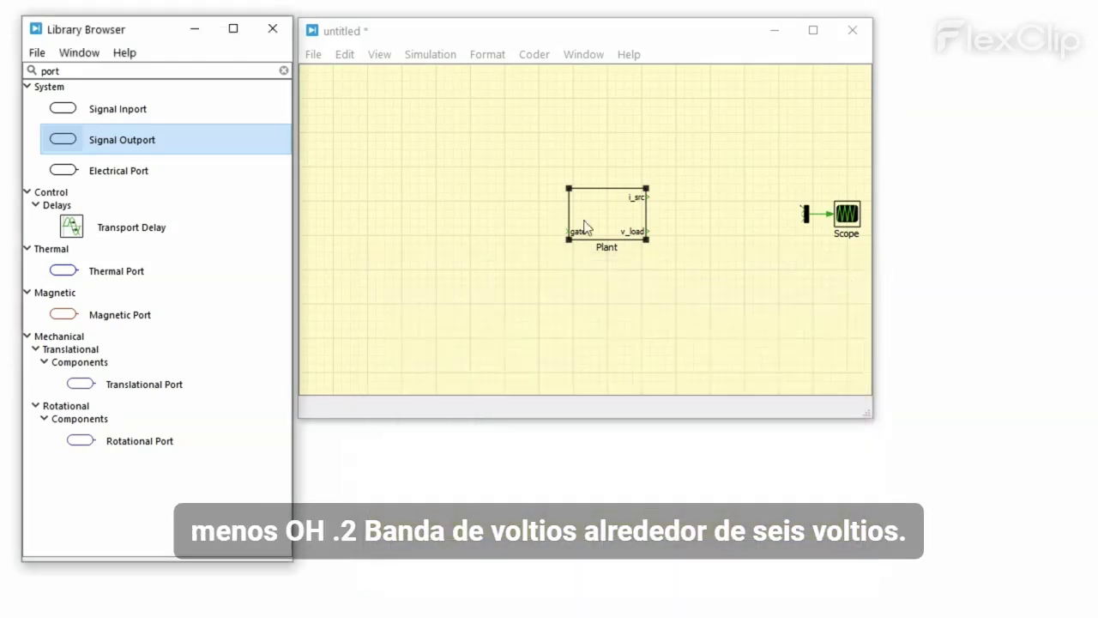
click(208, 73)
double_click(208, 73)
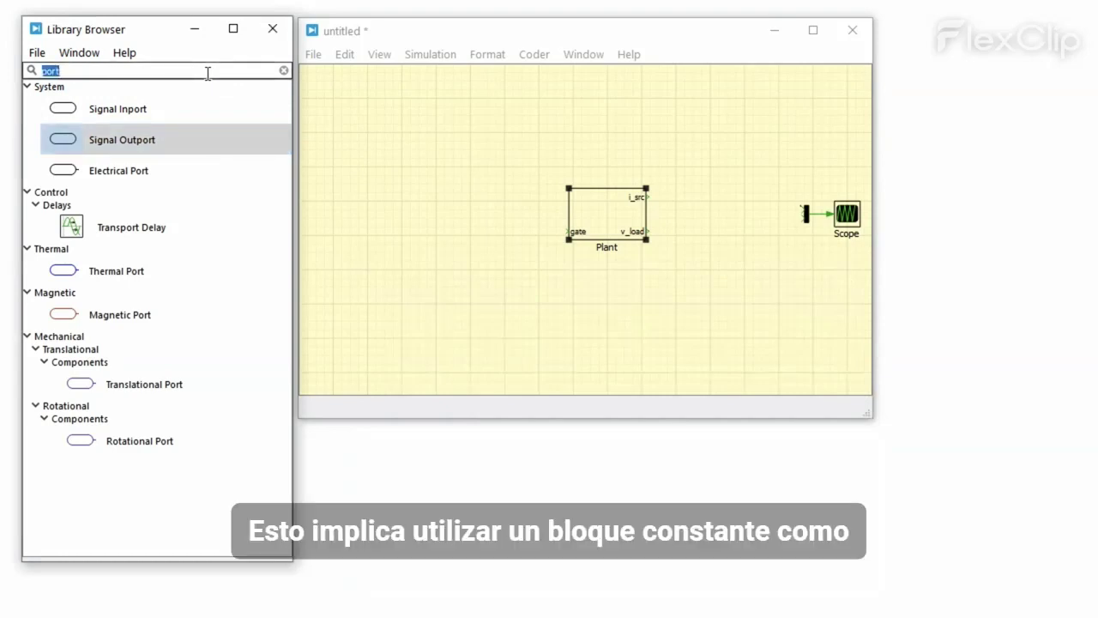
text(con)
drag(101, 165, 460, 243)
Step: Set the Constant block's value to 6
double_click(460, 243)
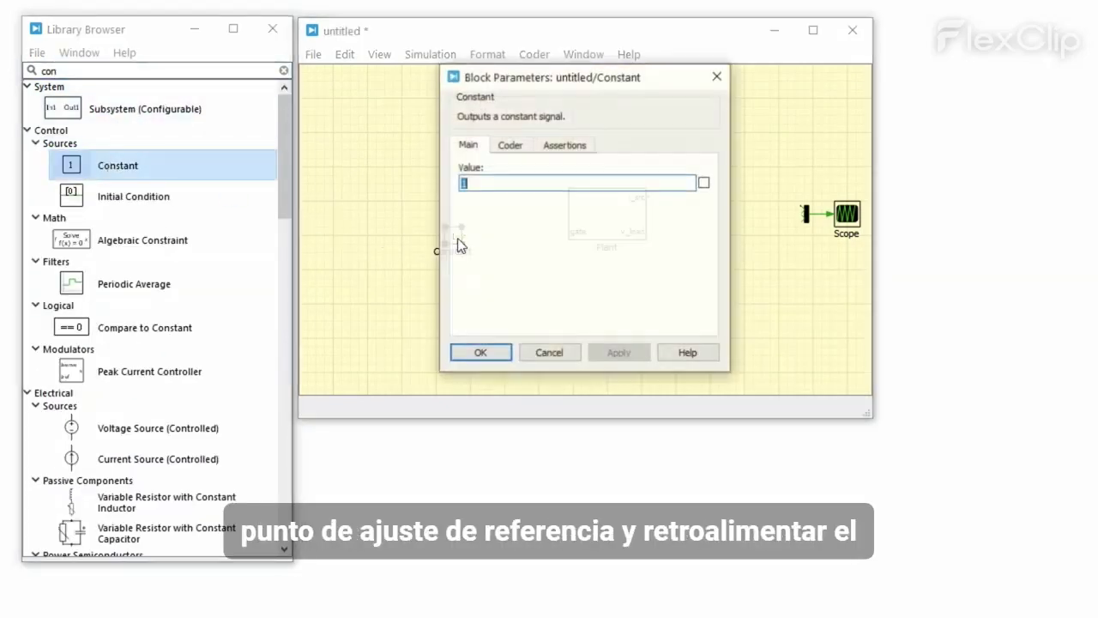
text(6)
click(607, 352)
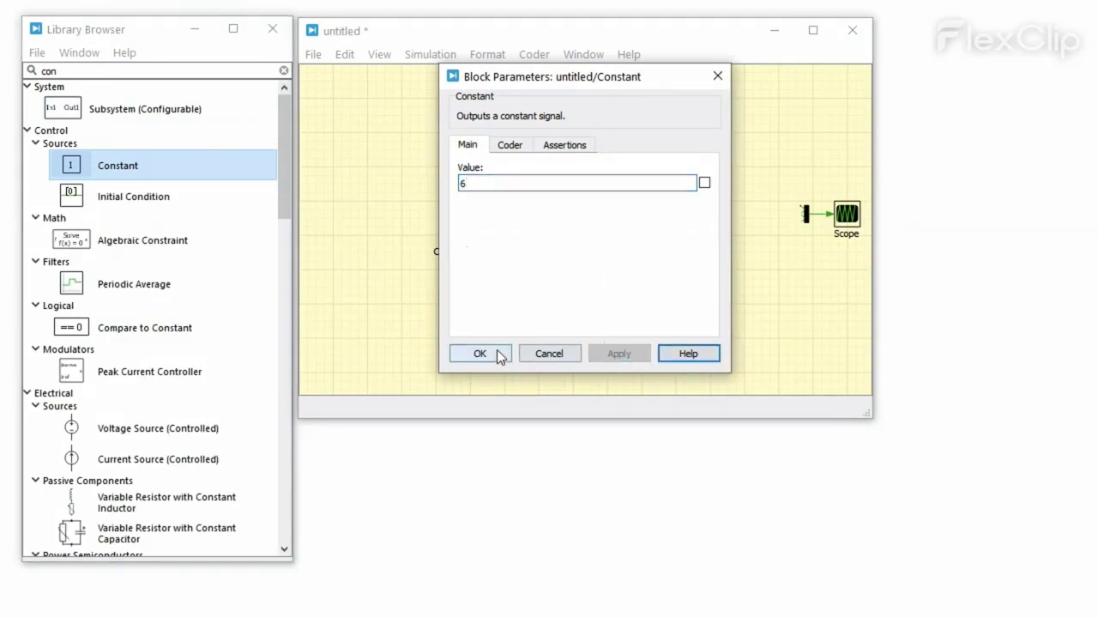
click(479, 352)
Step: Add a round Sum block with signs |+- and wire the Constant into it
double_click(215, 71)
text(sum)
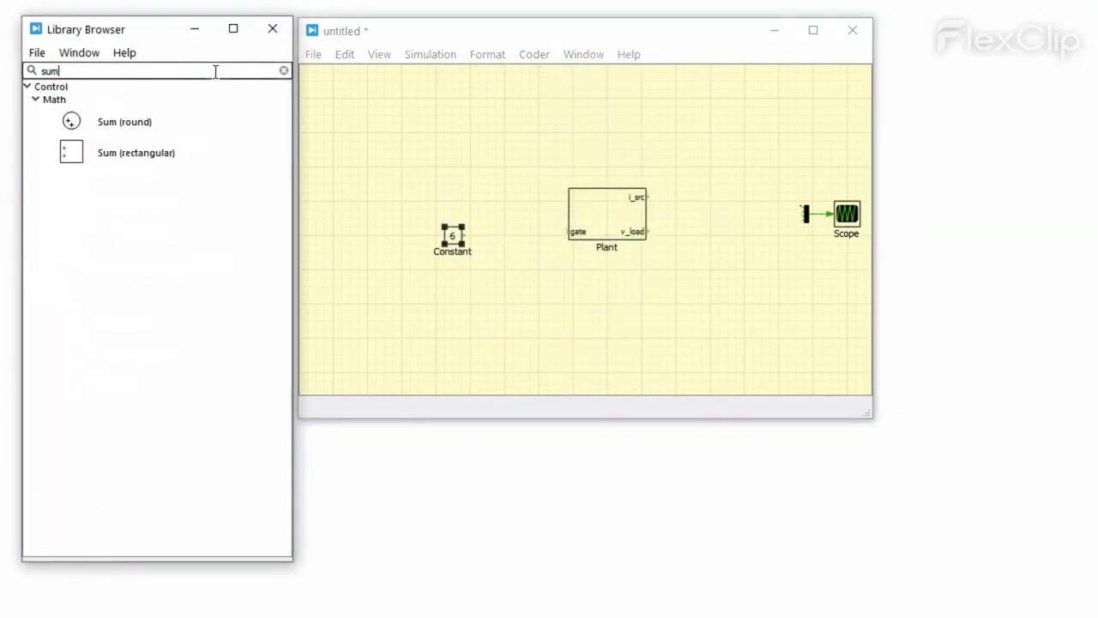
drag(202, 122, 500, 235)
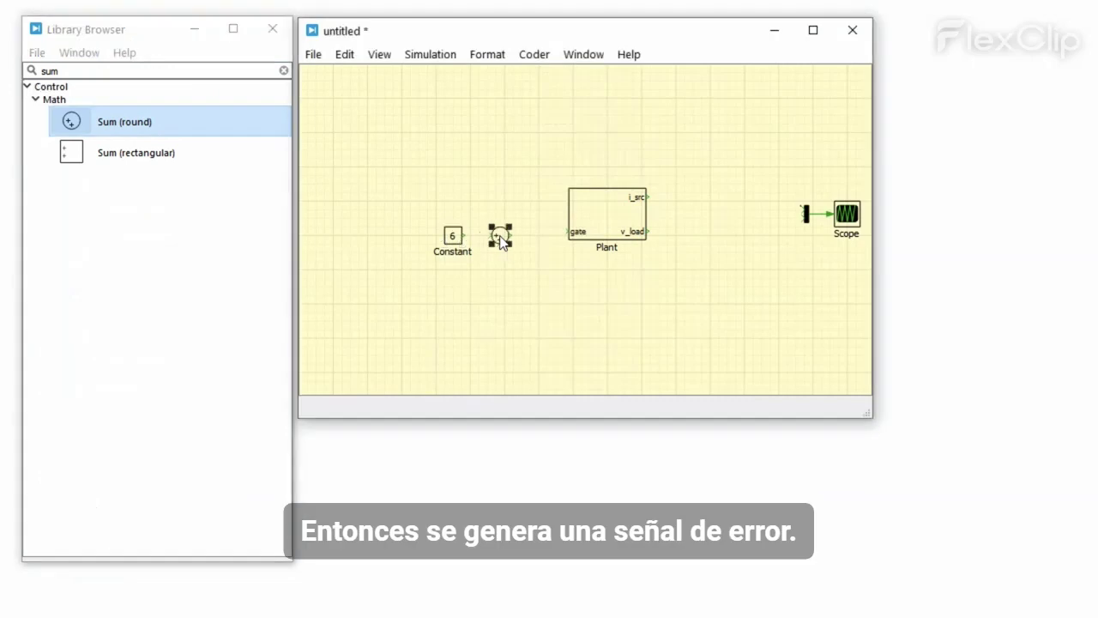
double_click(500, 235)
key(BackSpace)
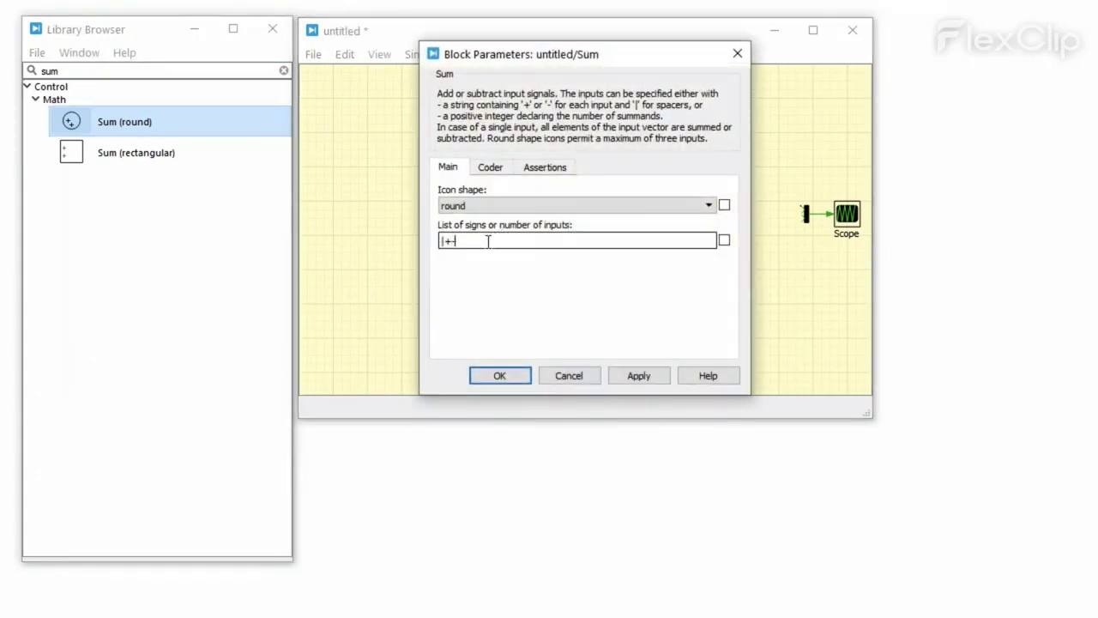
click(507, 372)
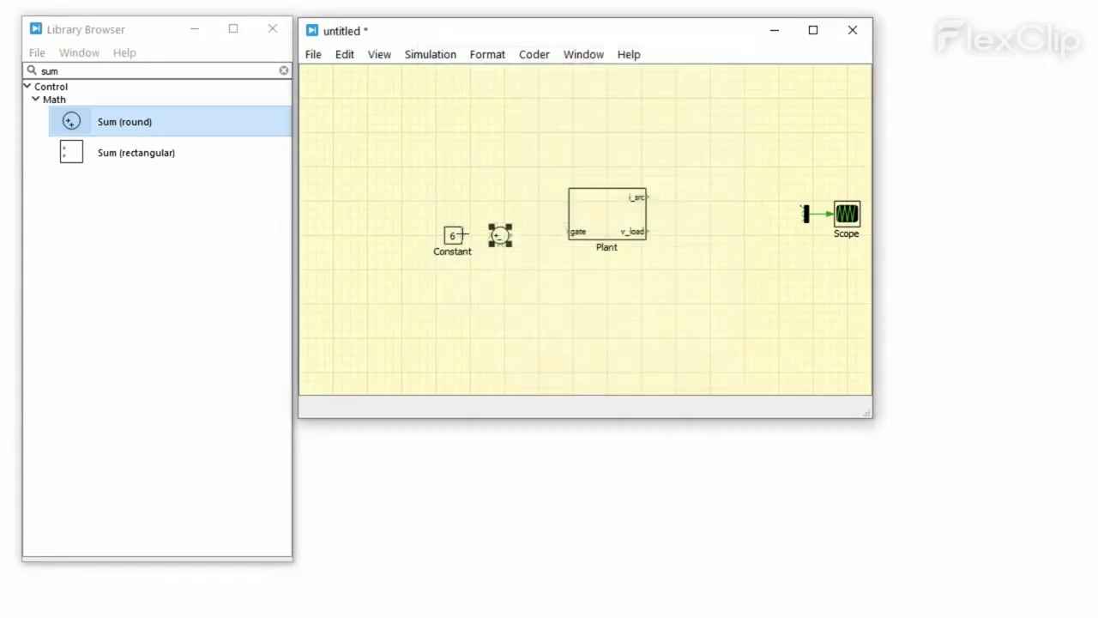
drag(463, 234, 638, 286)
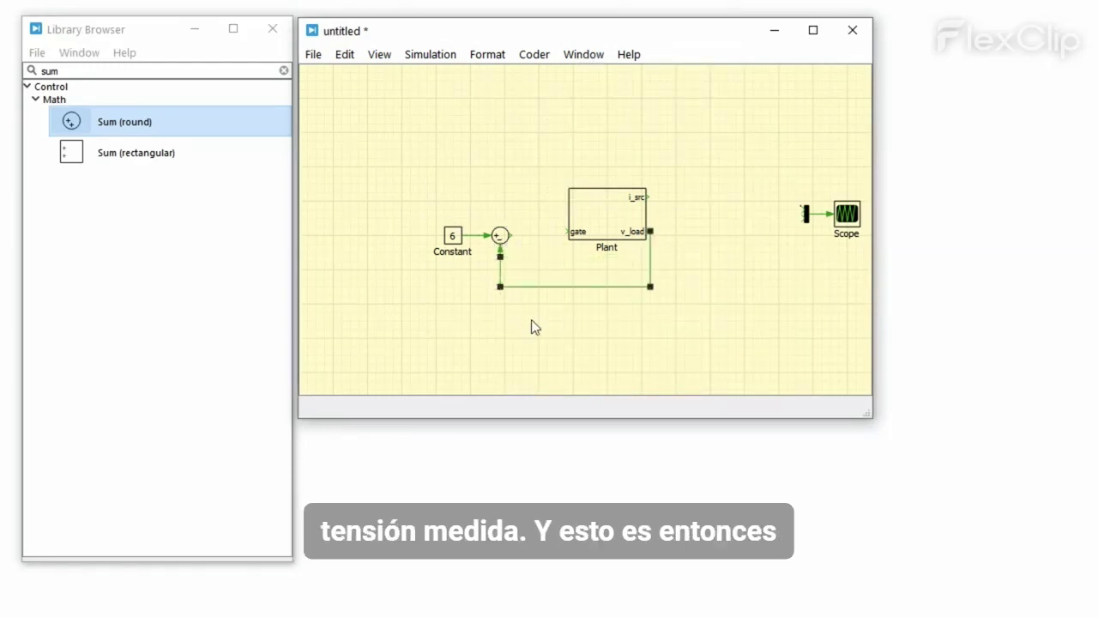
click(251, 75)
Step: Place a Relay block between the sum and Plant with switch thresholds 0.2 and -0.2
text(rel)
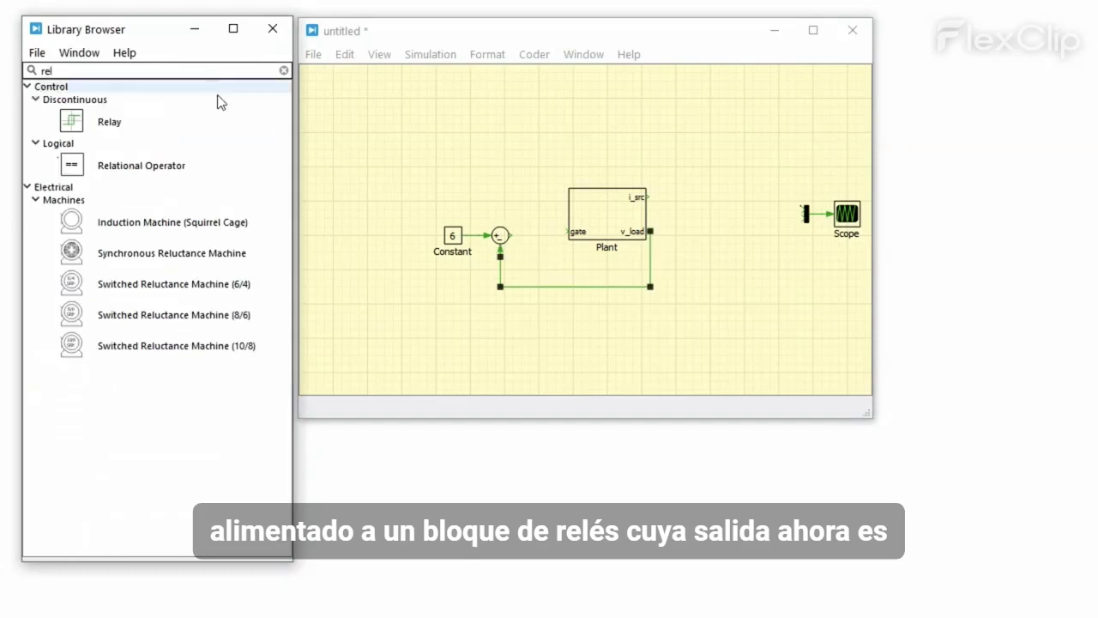
drag(223, 122, 539, 236)
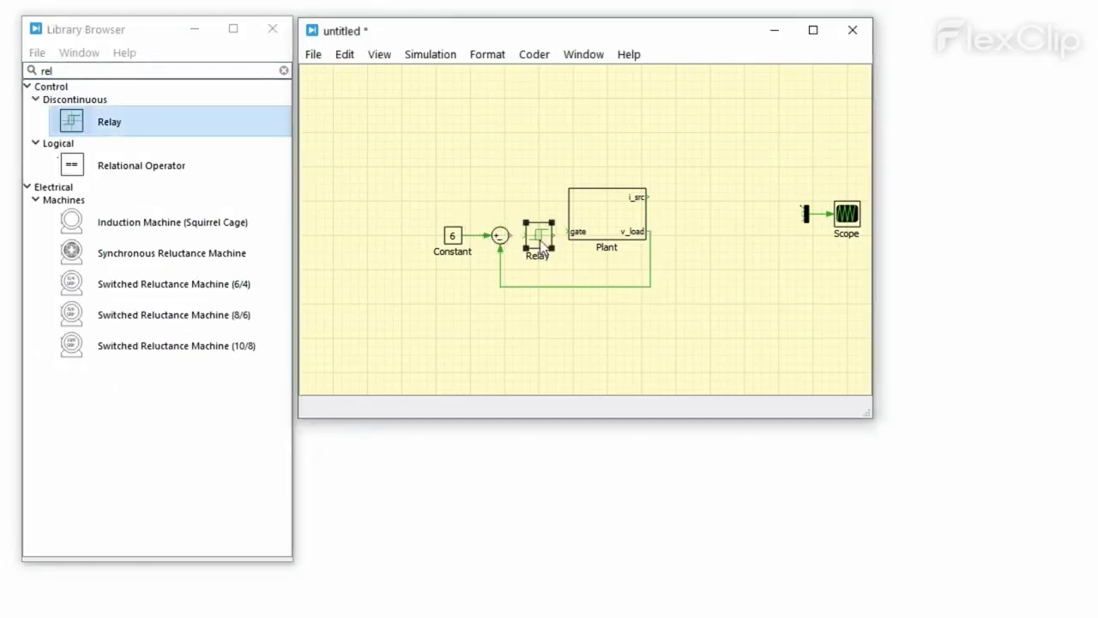
double_click(539, 237)
text(0)
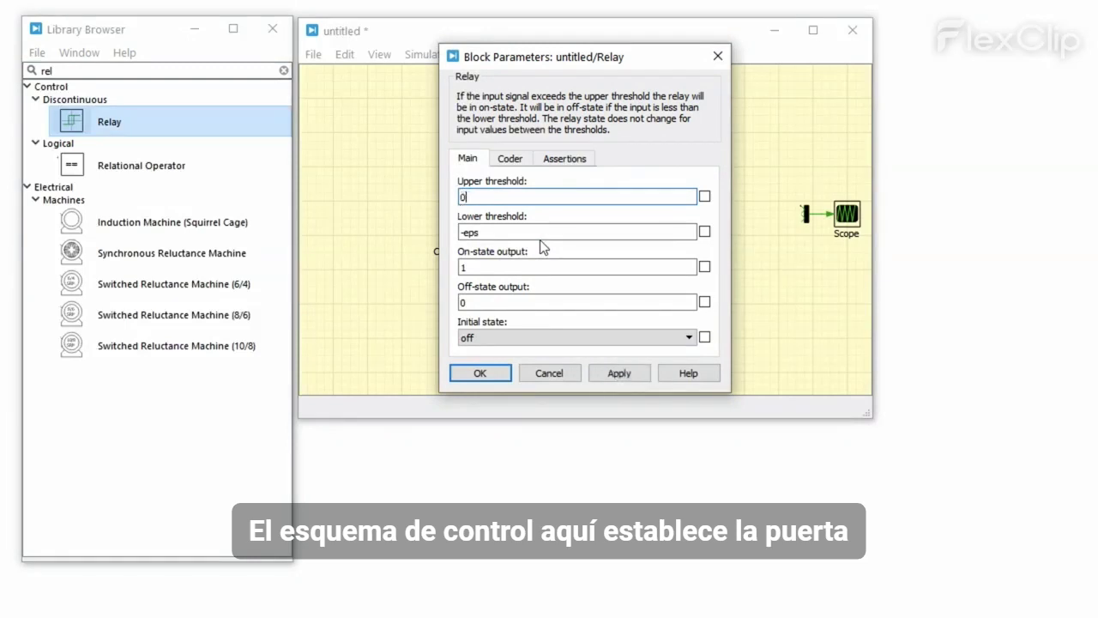
text(.2)
click(528, 233)
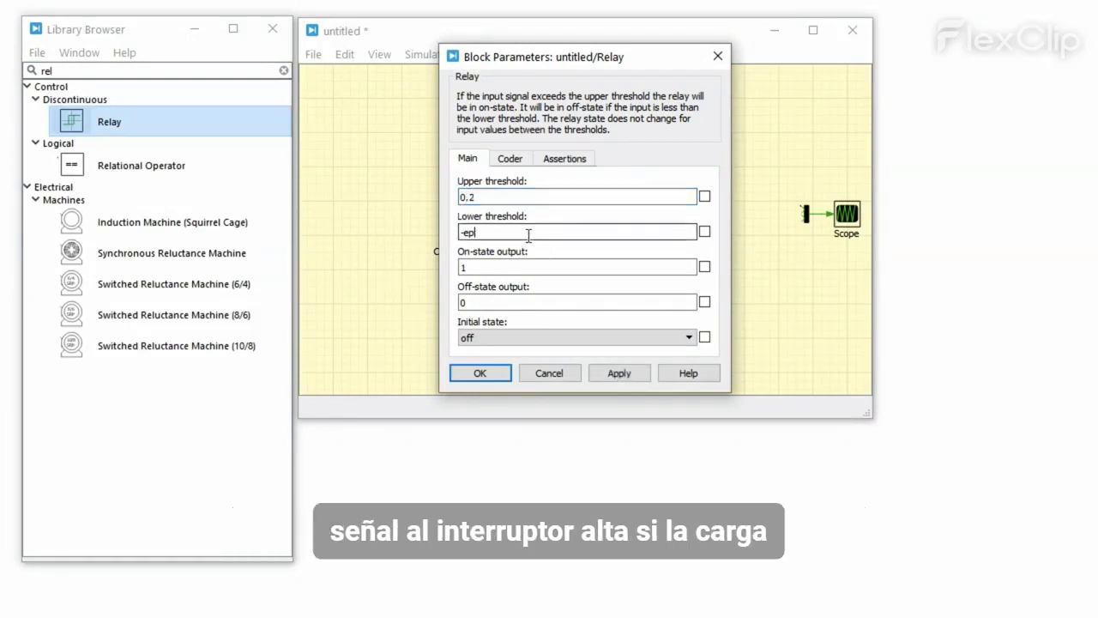
click(703, 233)
click(504, 373)
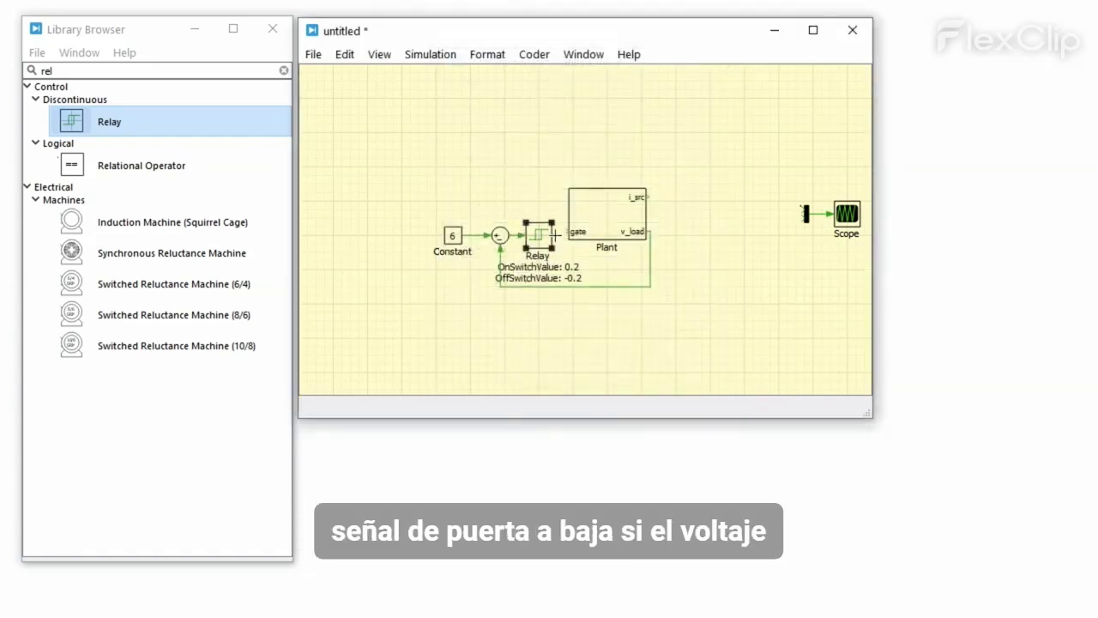
Step: Wire the Relay to Plant's gate, tidy the control blocks, and connect i_src to the scope bundle
drag(555, 235, 567, 232)
drag(422, 199, 556, 254)
drag(541, 234, 519, 228)
drag(419, 207, 445, 235)
drag(650, 197, 649, 231)
Step: Run the simulation and view the regulated waveforms in the Scope
double_click(847, 215)
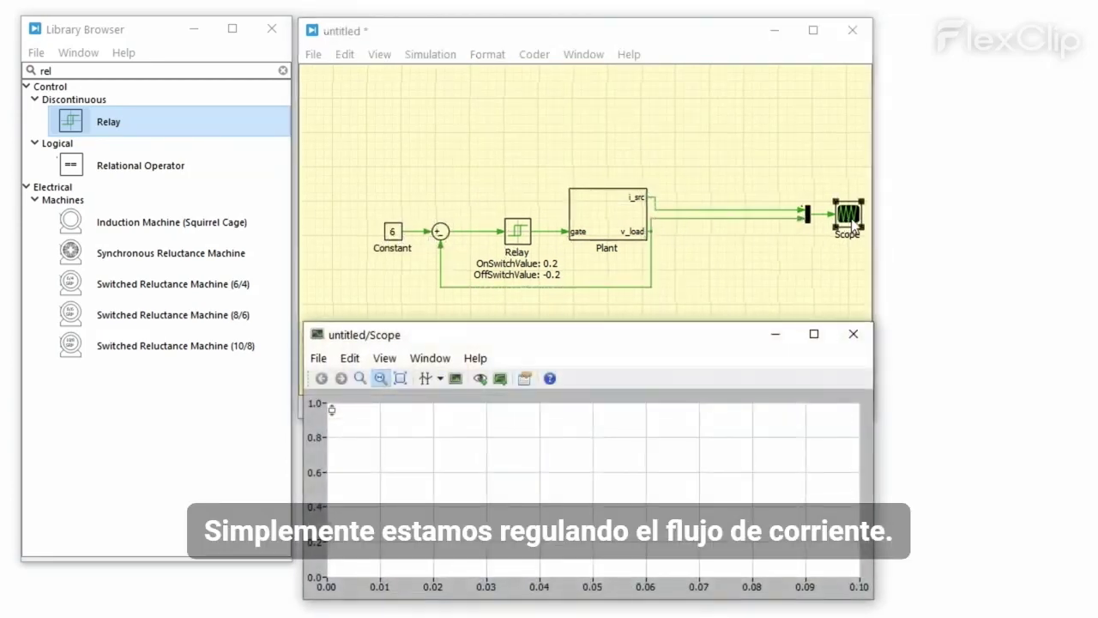
click(430, 54)
click(465, 76)
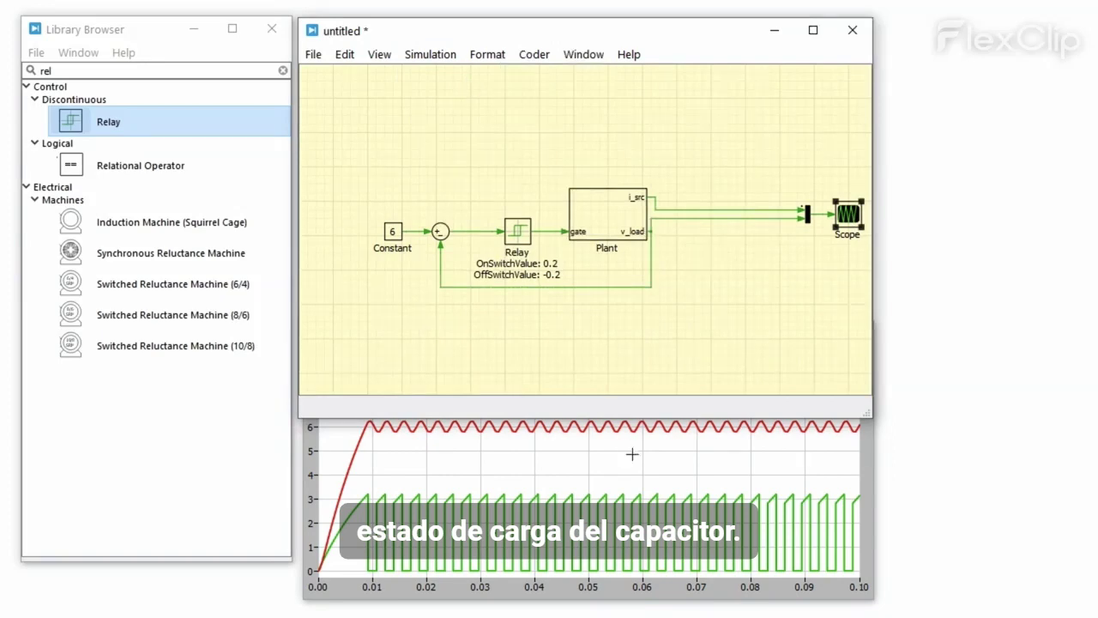
click(632, 454)
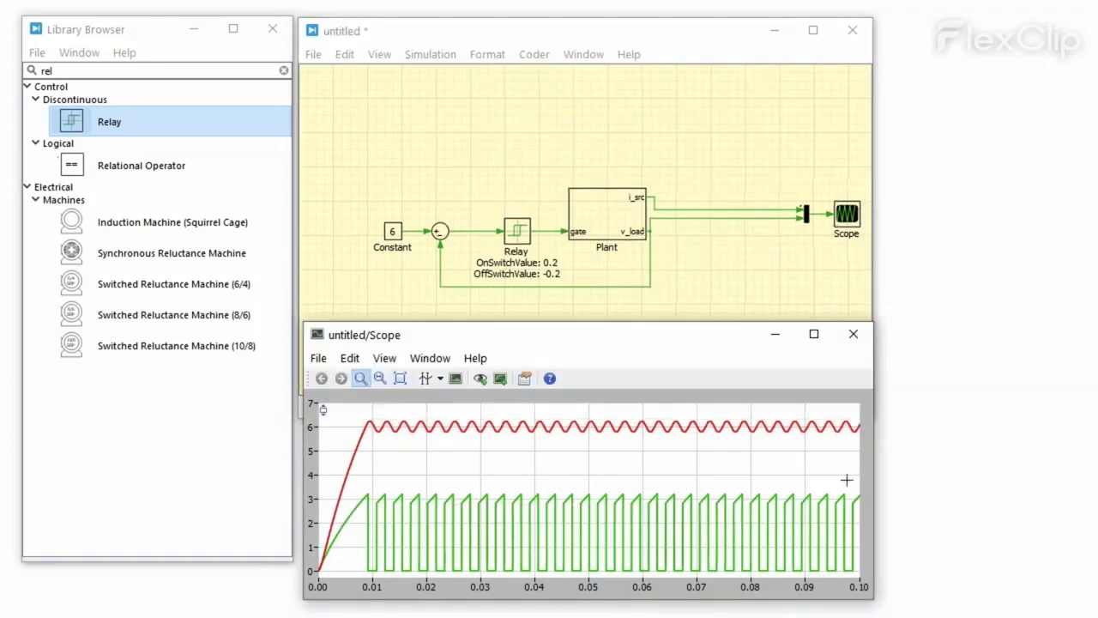
Step: Open Plant and delete the fixed input voltage source v_in
double_click(626, 218)
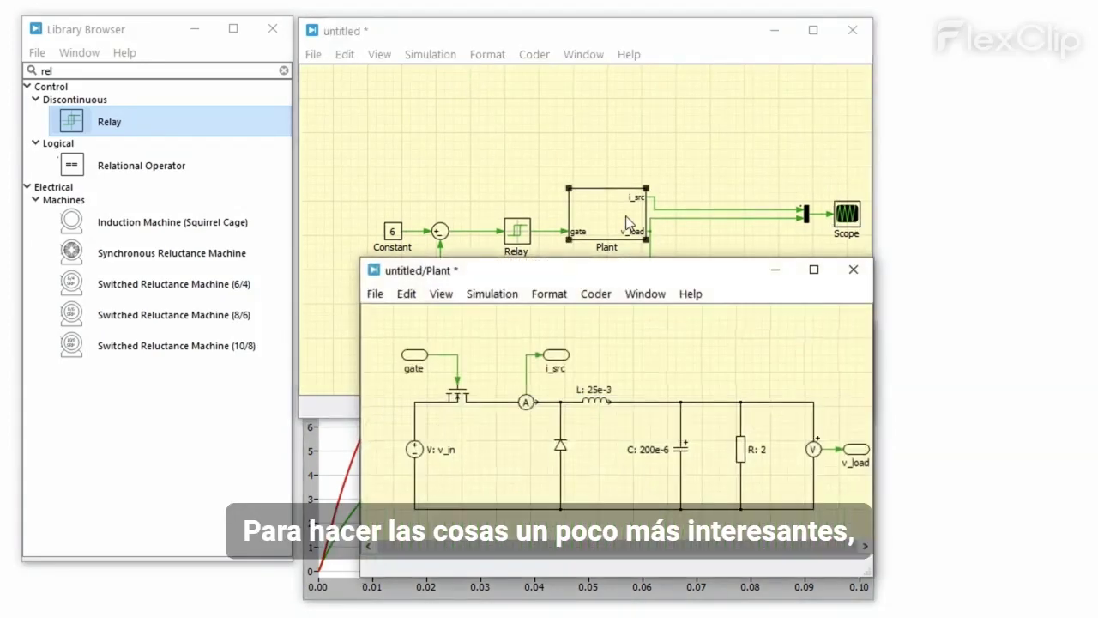
click(417, 450)
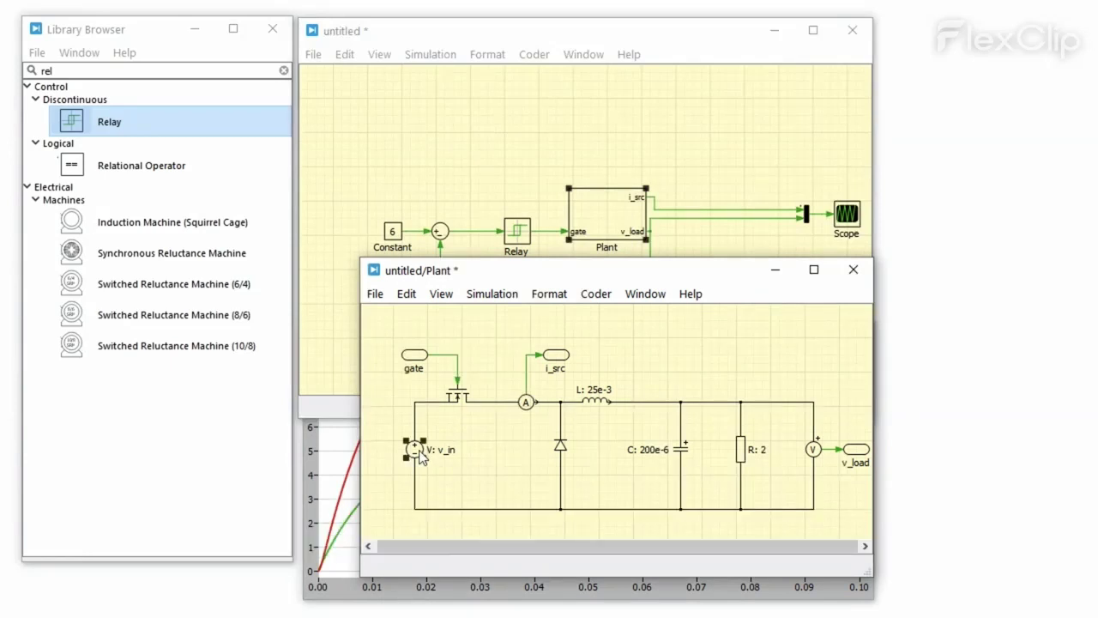
key(Delete)
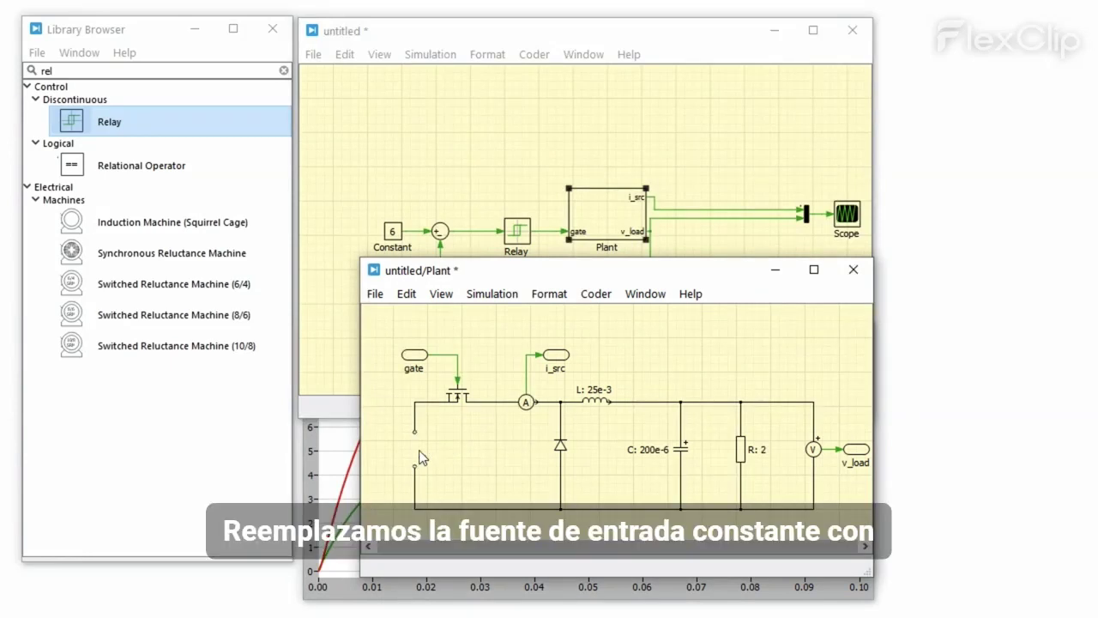
Step: Place a controlled voltage source fed by a copied input port named v_in
double_click(198, 70)
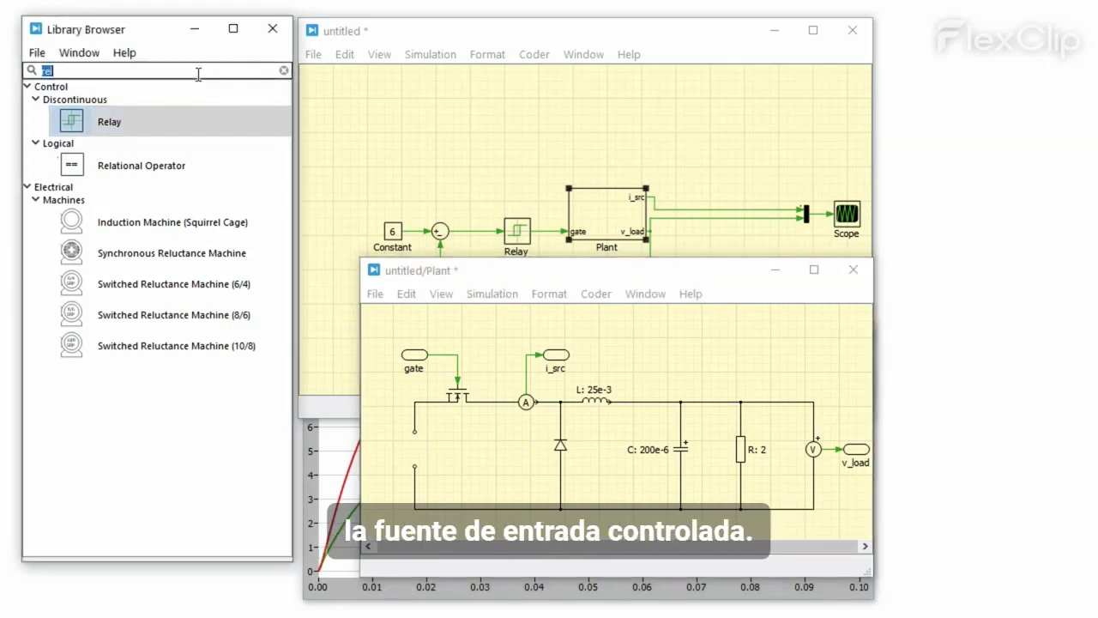
text(sou)
drag(179, 118, 414, 447)
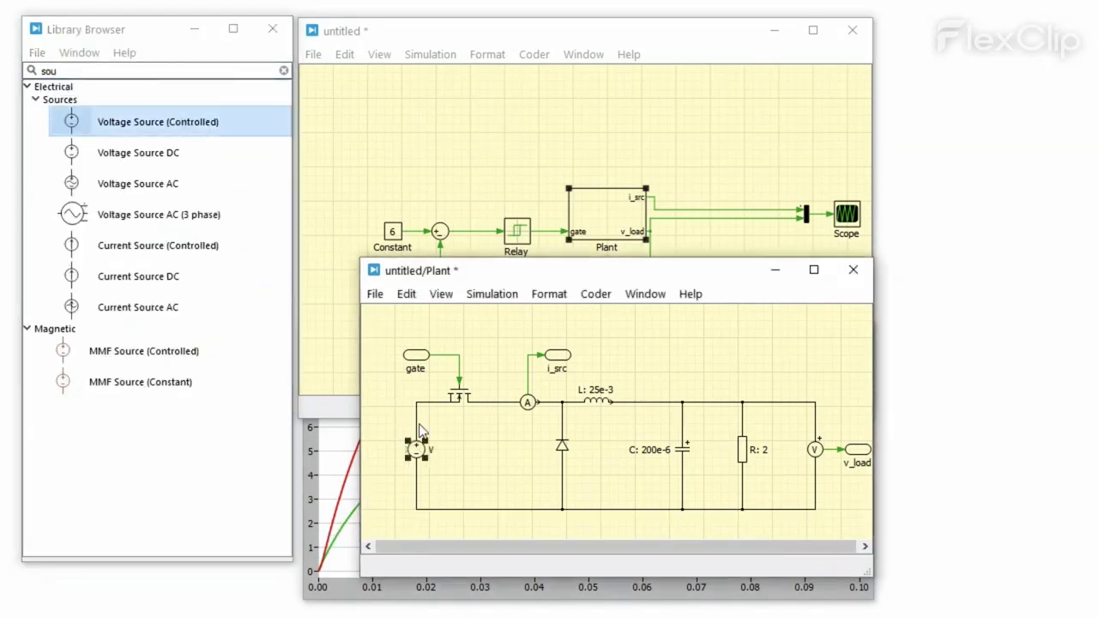
drag(413, 353, 378, 449)
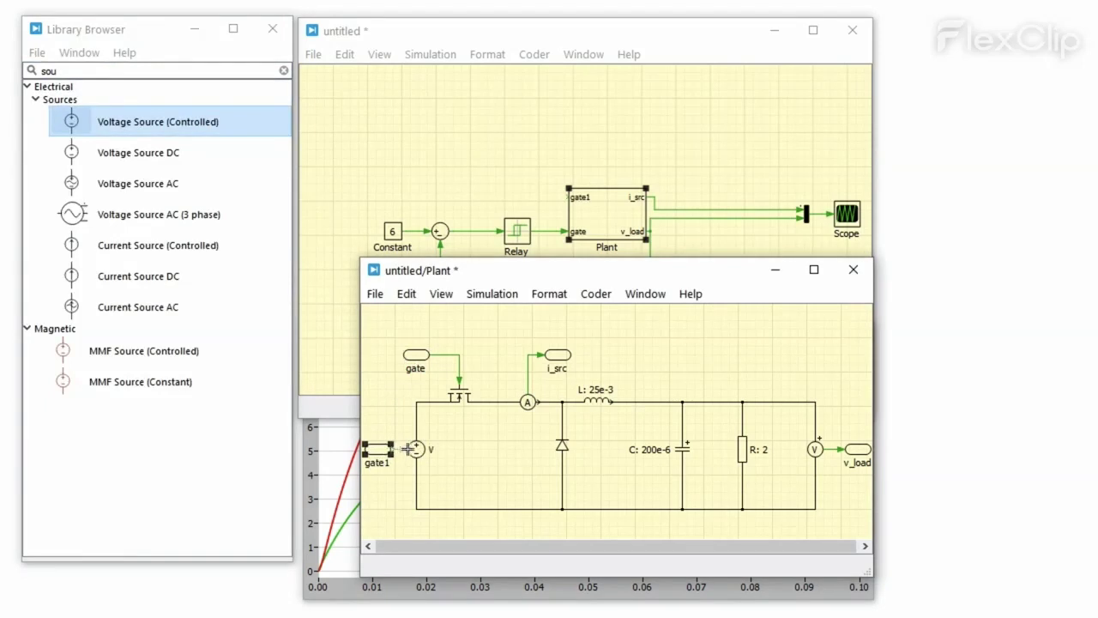
text(v_in)
click(387, 493)
click(853, 269)
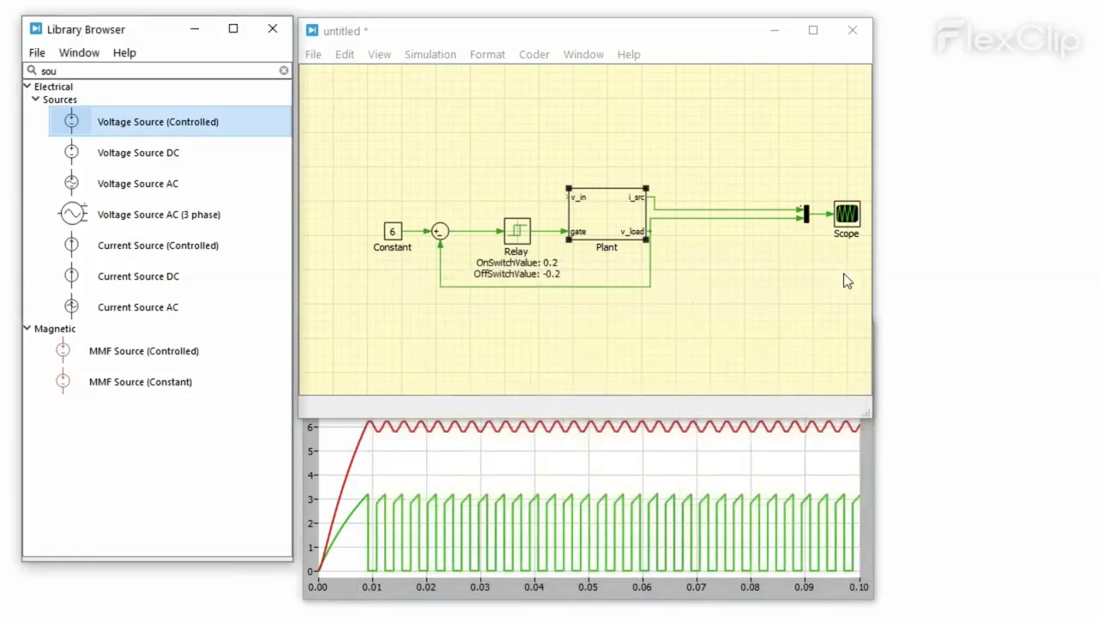
Step: Connect a Step block to the Plant's v_in, stepping from 12 to 8 at 0.05 s
double_click(243, 72)
text(step)
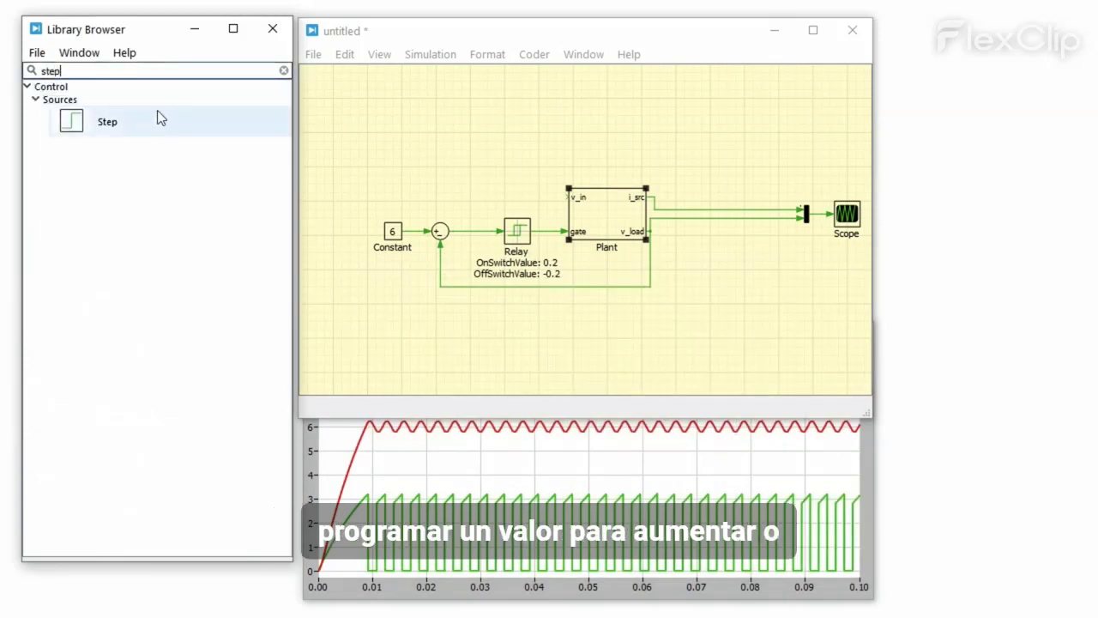
drag(137, 120, 569, 197)
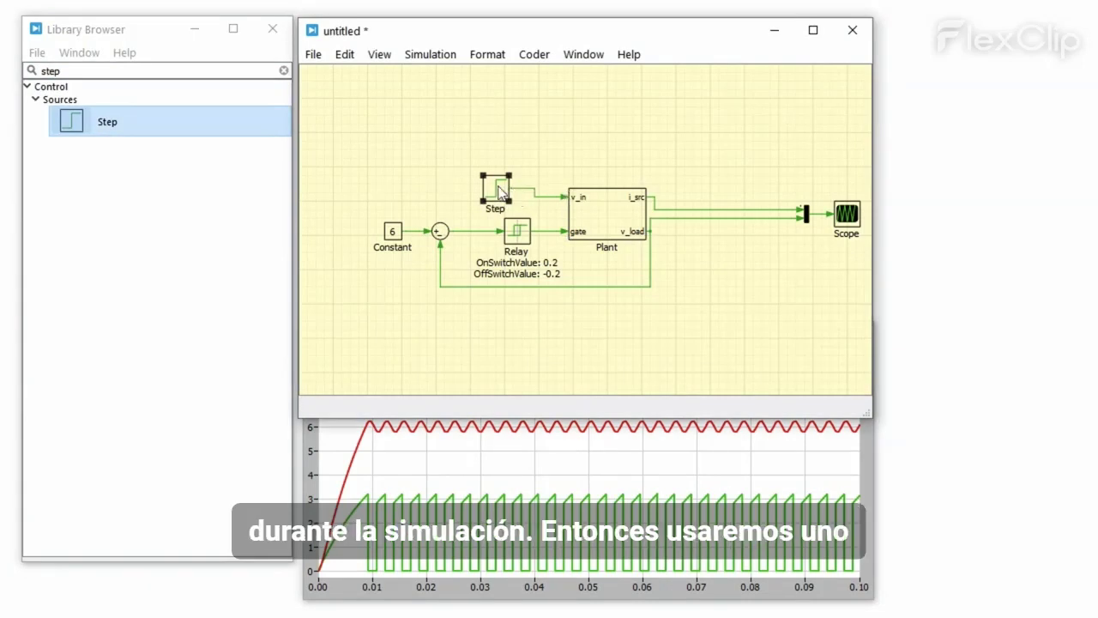
double_click(498, 188)
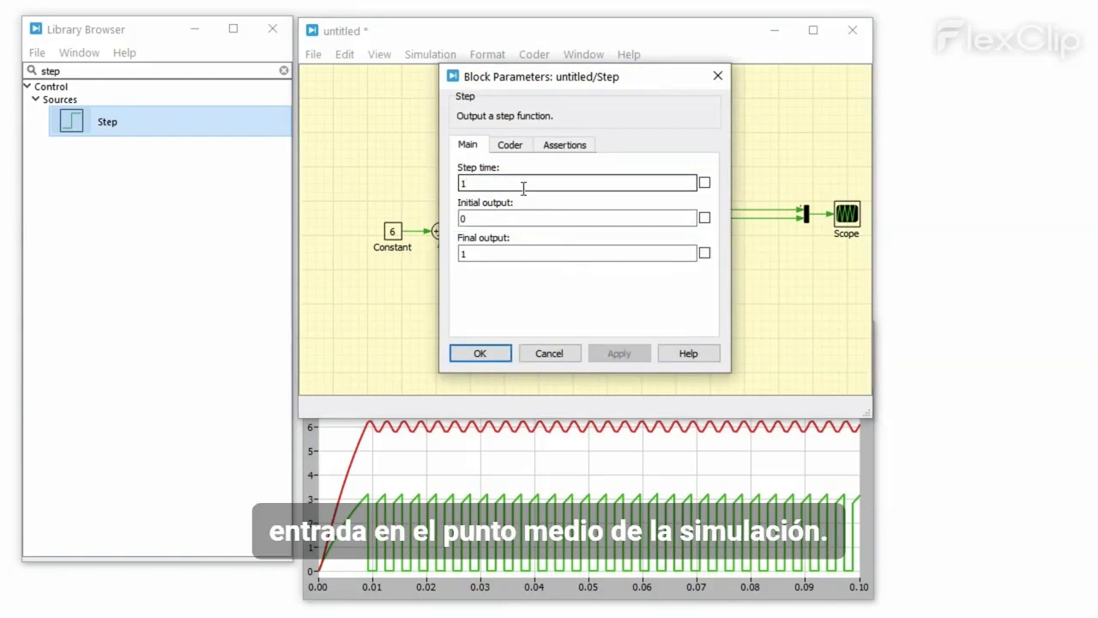
key(BackSpace)
click(507, 216)
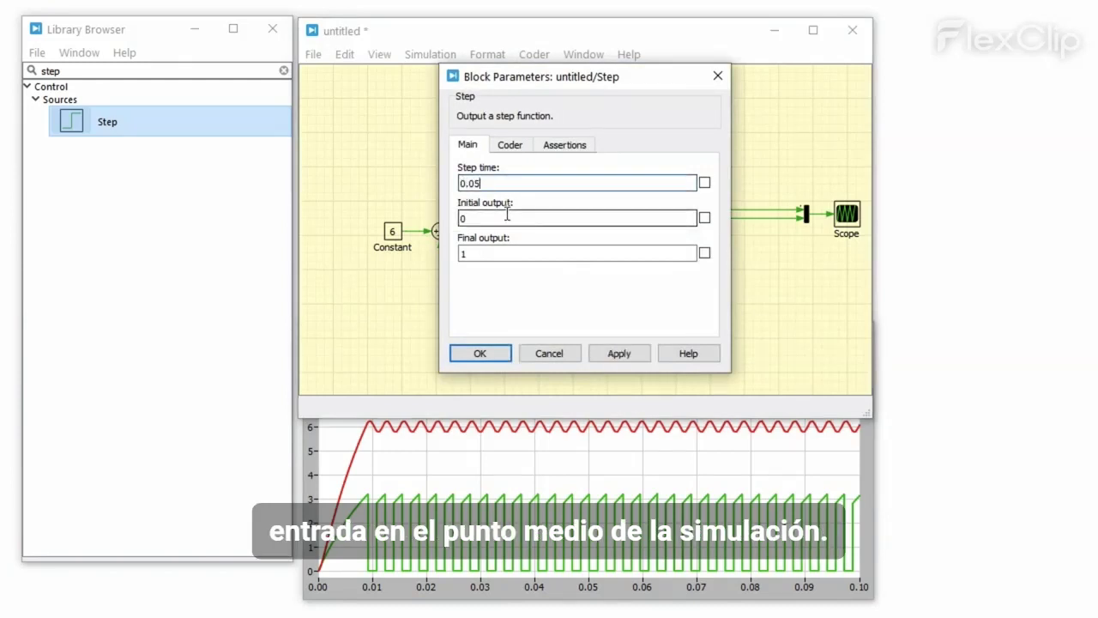
text(12)
click(502, 252)
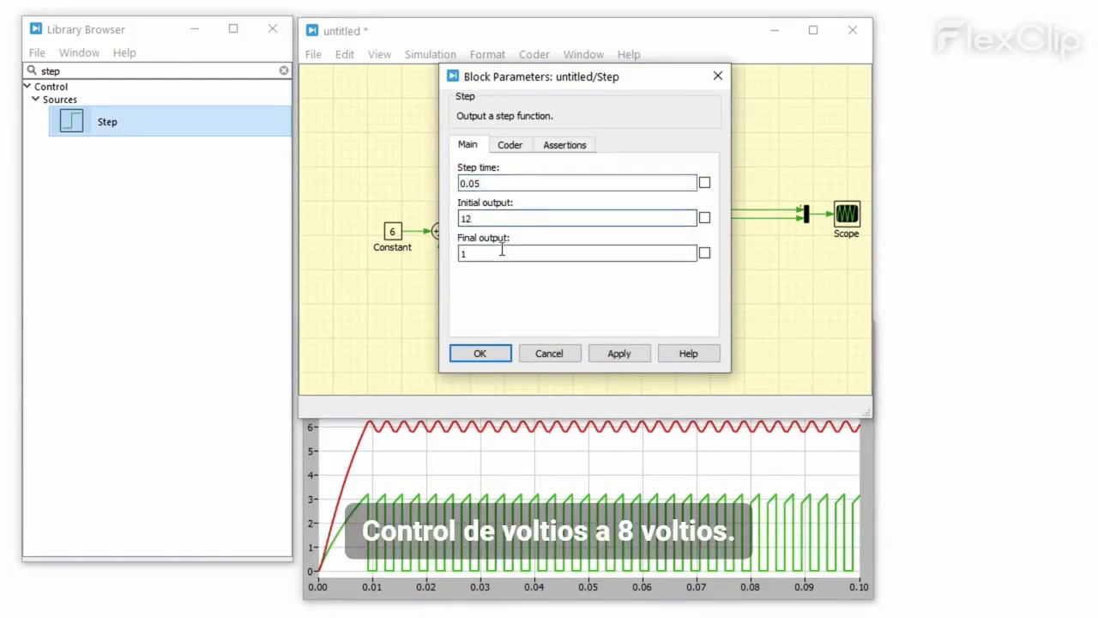
key(BackSpace)
text(8)
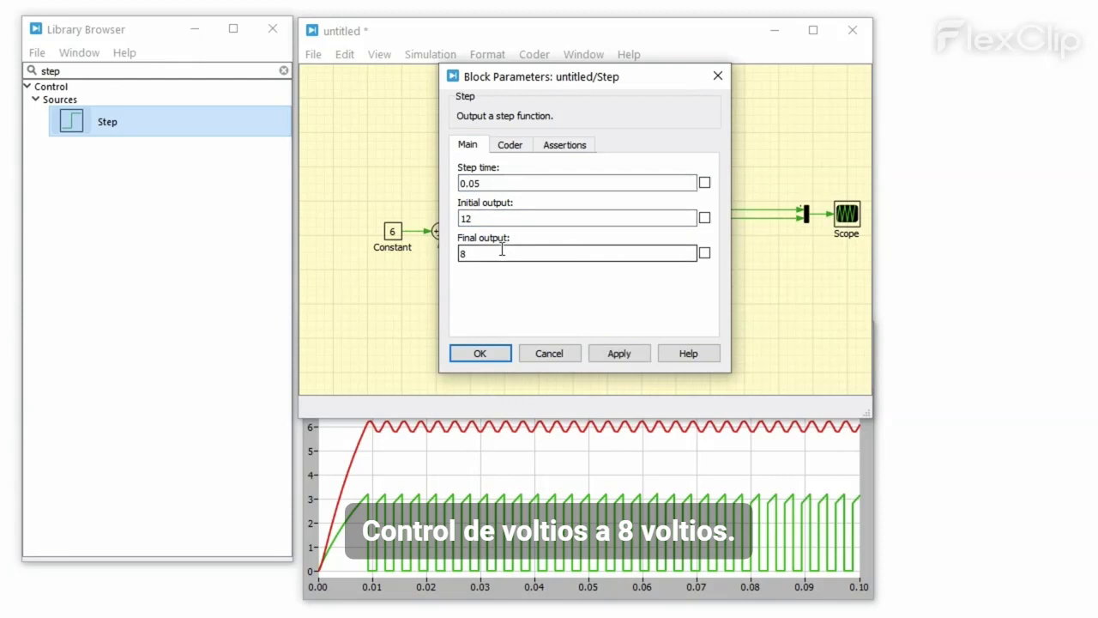
click(491, 353)
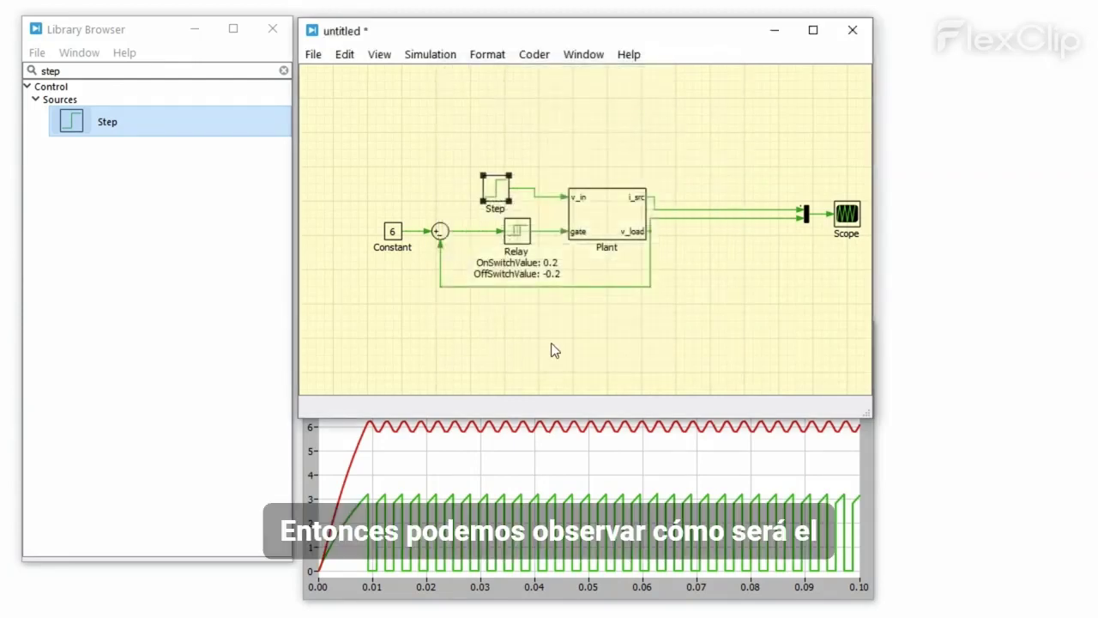
Step: Run the simulation and view the disturbance response in the Scope
click(553, 350)
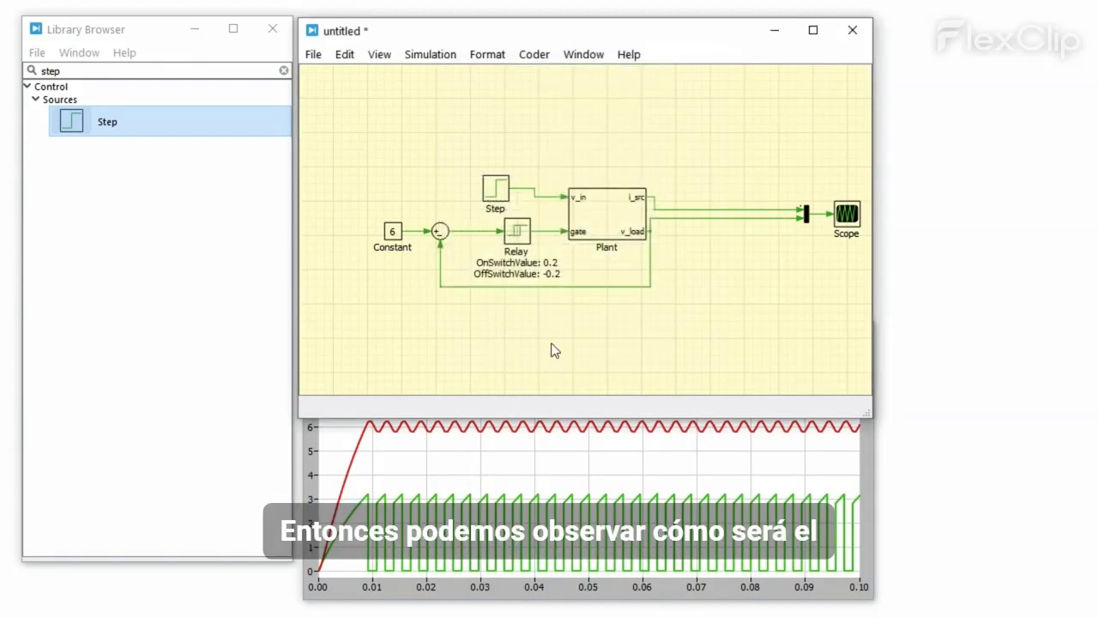
click(431, 54)
click(449, 75)
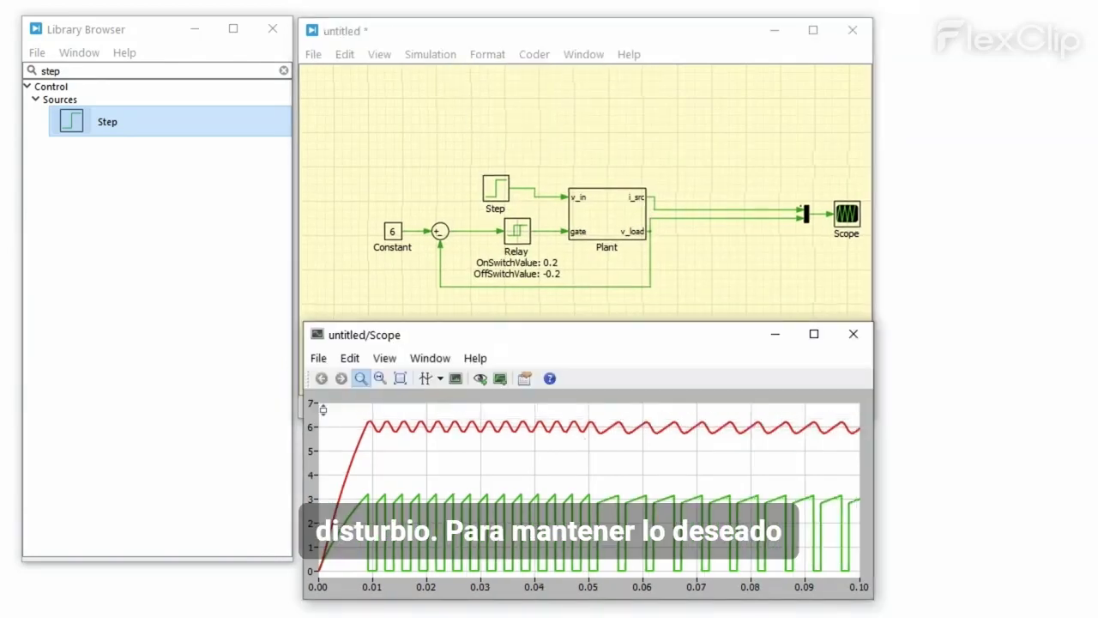
click(583, 441)
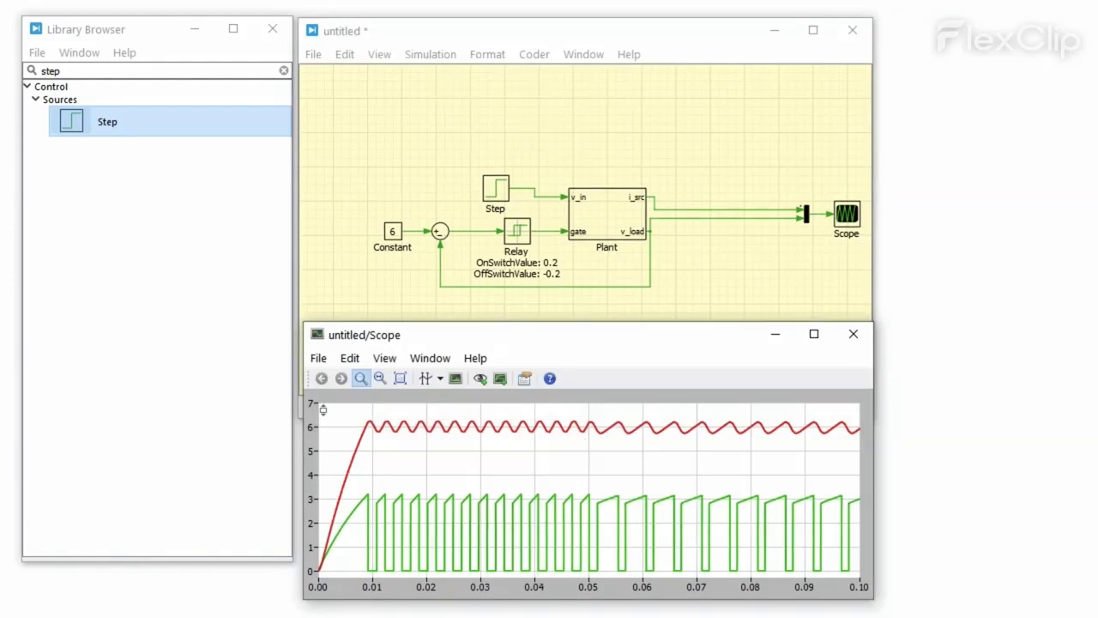
Step: Open the doubly fed induction generator wind turbine model from the Power Generation demos
click(583, 55)
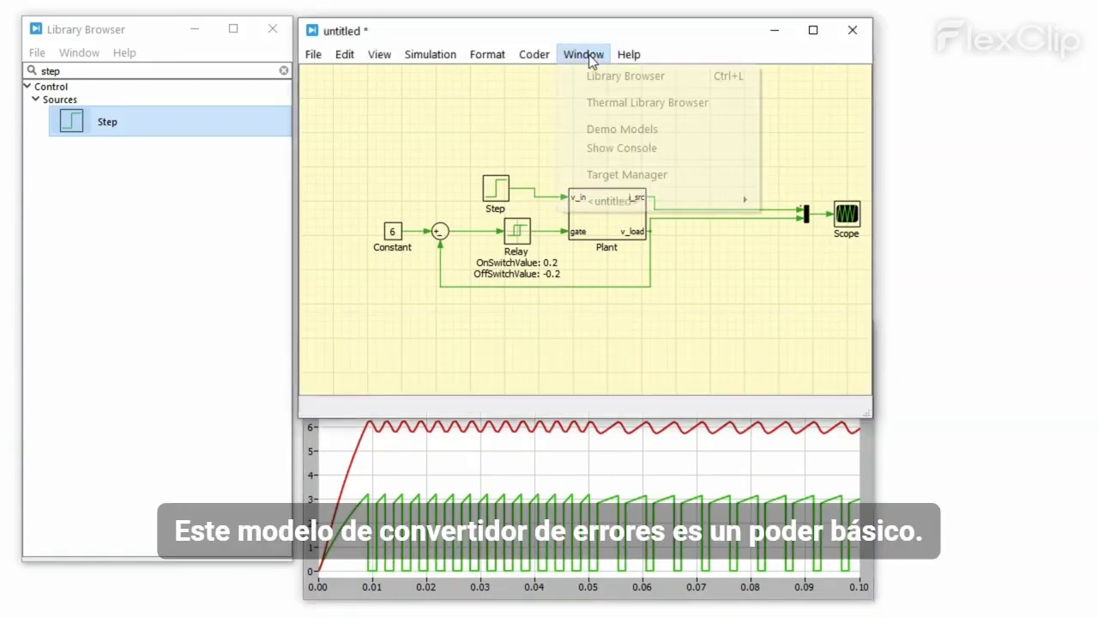
click(663, 129)
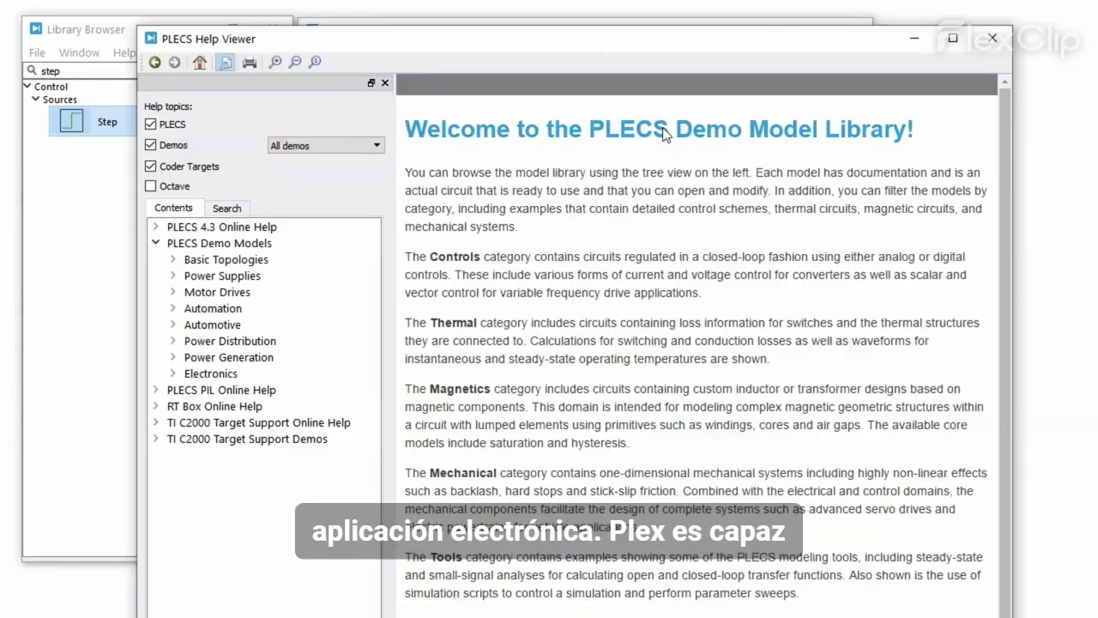
click(175, 357)
click(257, 373)
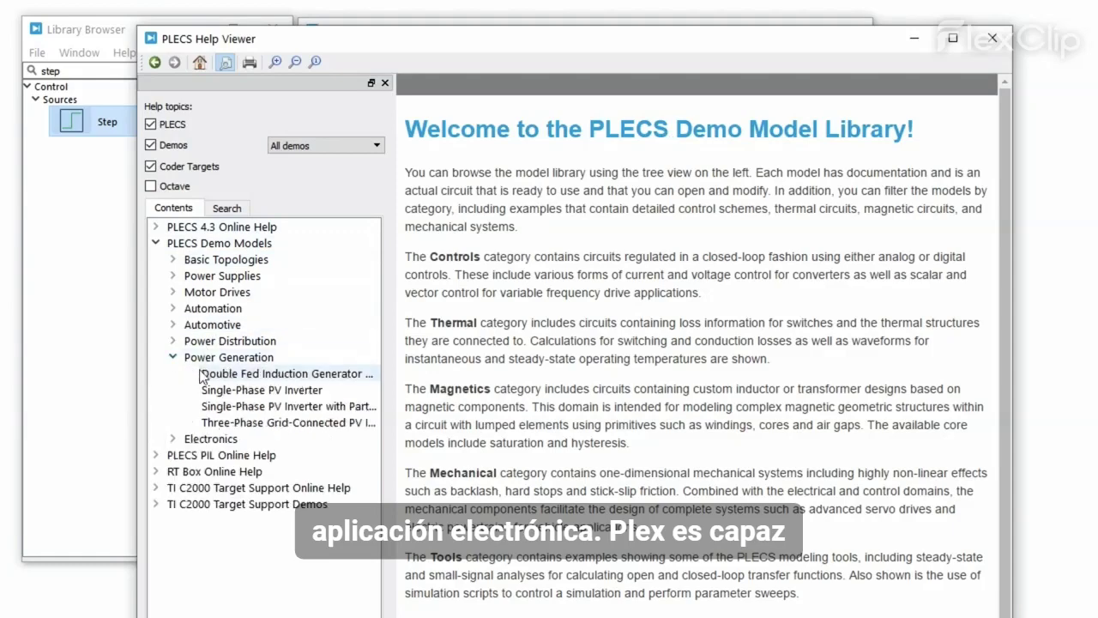
scroll(886, 420, down, 7)
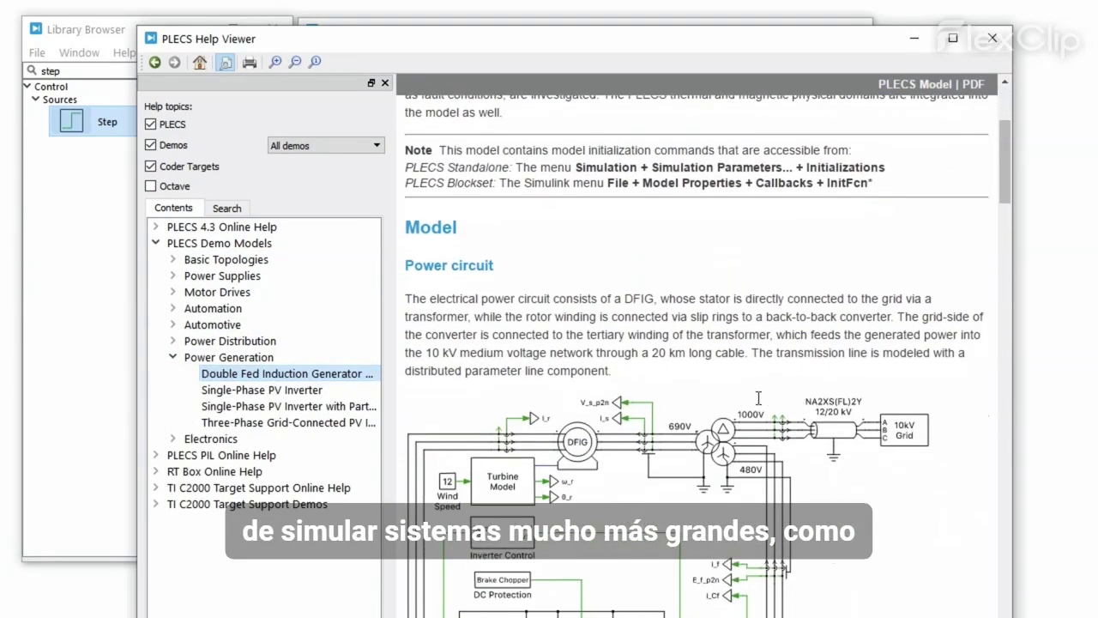
click(892, 86)
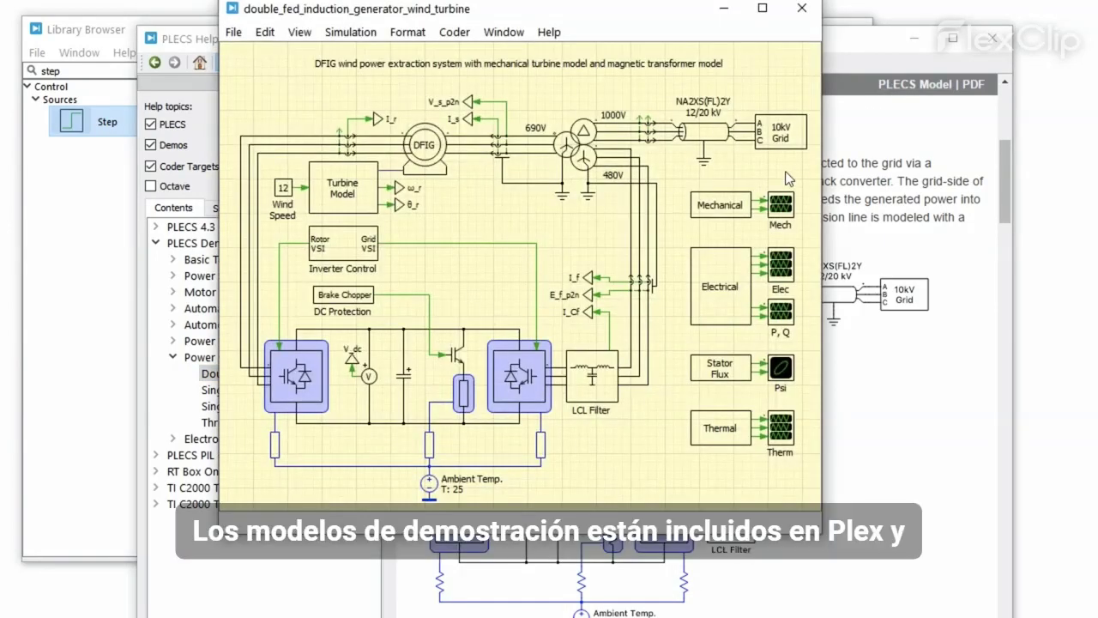
Step: Expand the Basic Topologies, Power Supplies and Motor Drives demo categories
click(172, 261)
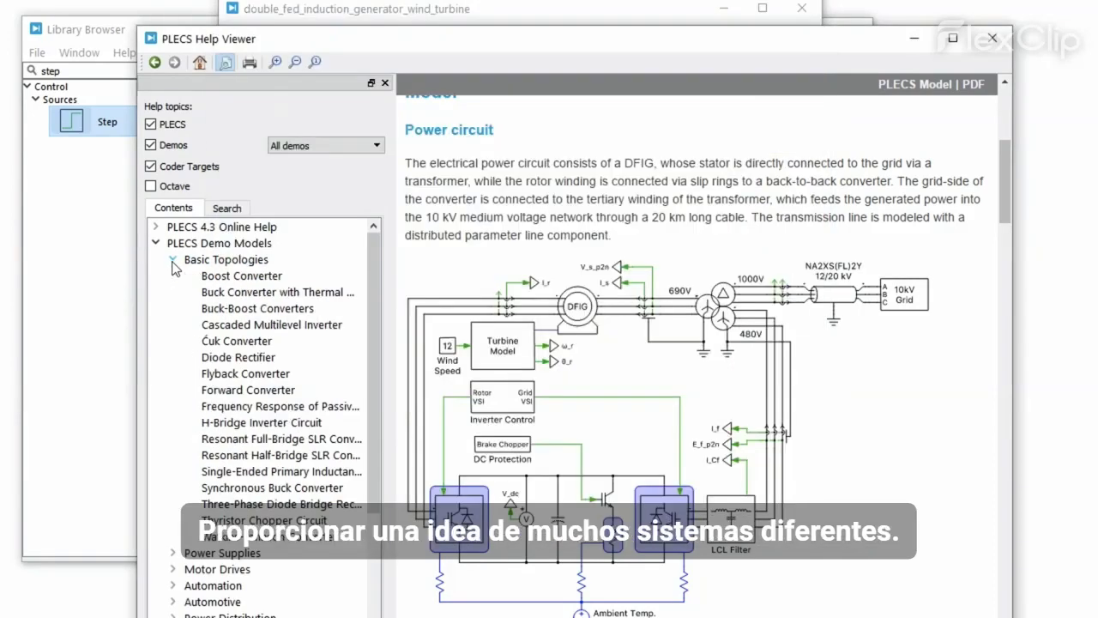
click(172, 553)
scroll(259, 512, down, 3)
scroll(258, 512, down, 12)
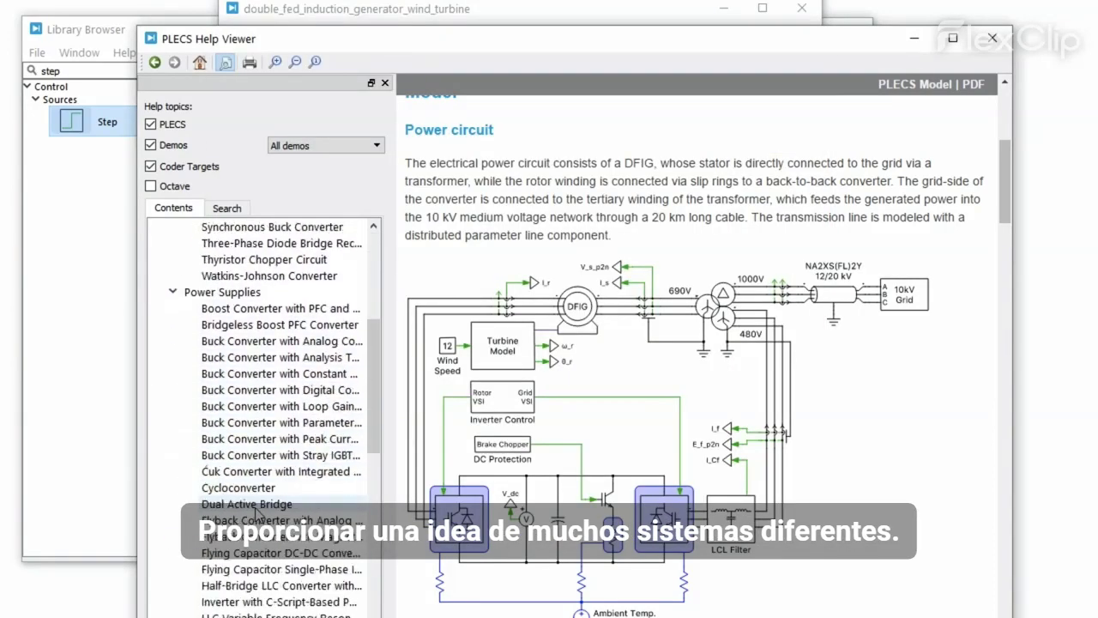
click(173, 520)
scroll(184, 515, down, 5)
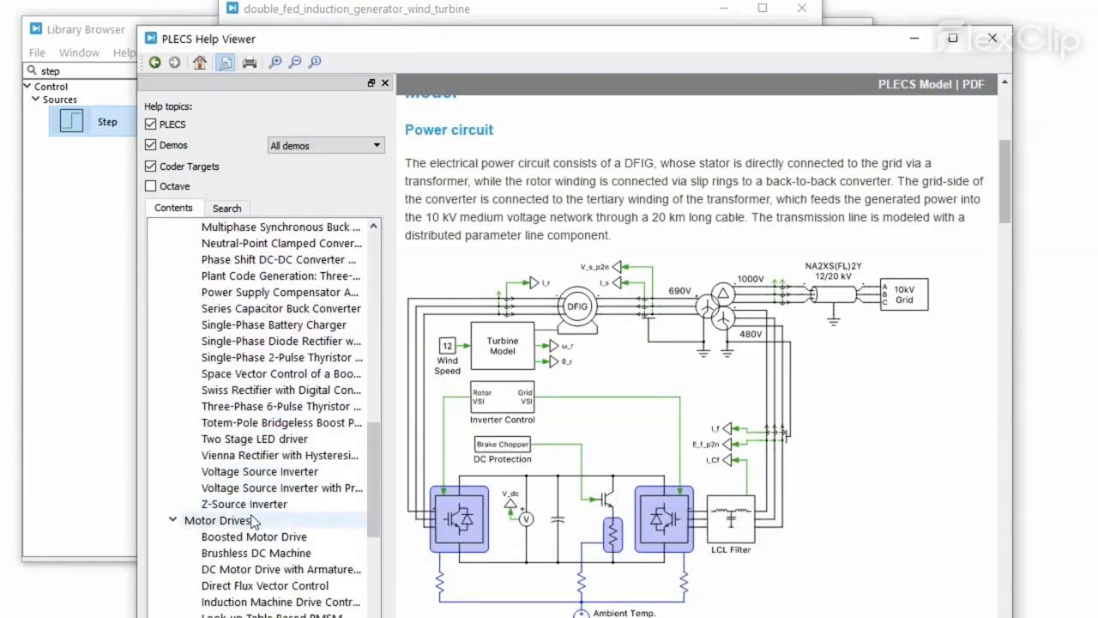
Step: Expand the Automation, Automotive, Power Distribution and Electronics categories, then bring up plexim.com
click(175, 472)
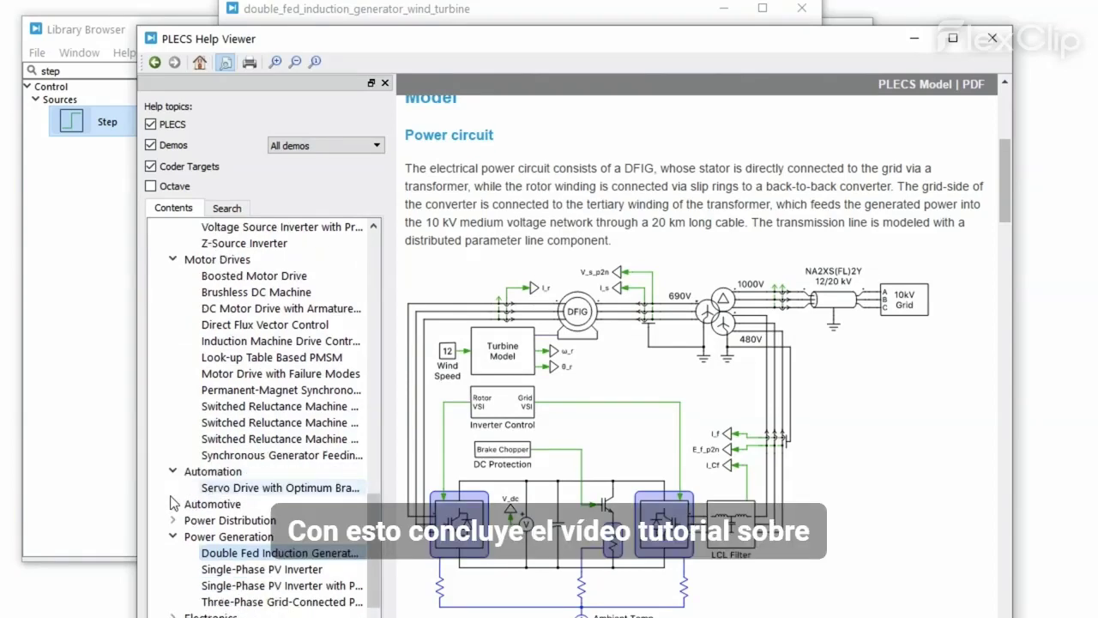
click(173, 504)
scroll(174, 506, down, 1)
click(172, 504)
scroll(174, 515, down, 2)
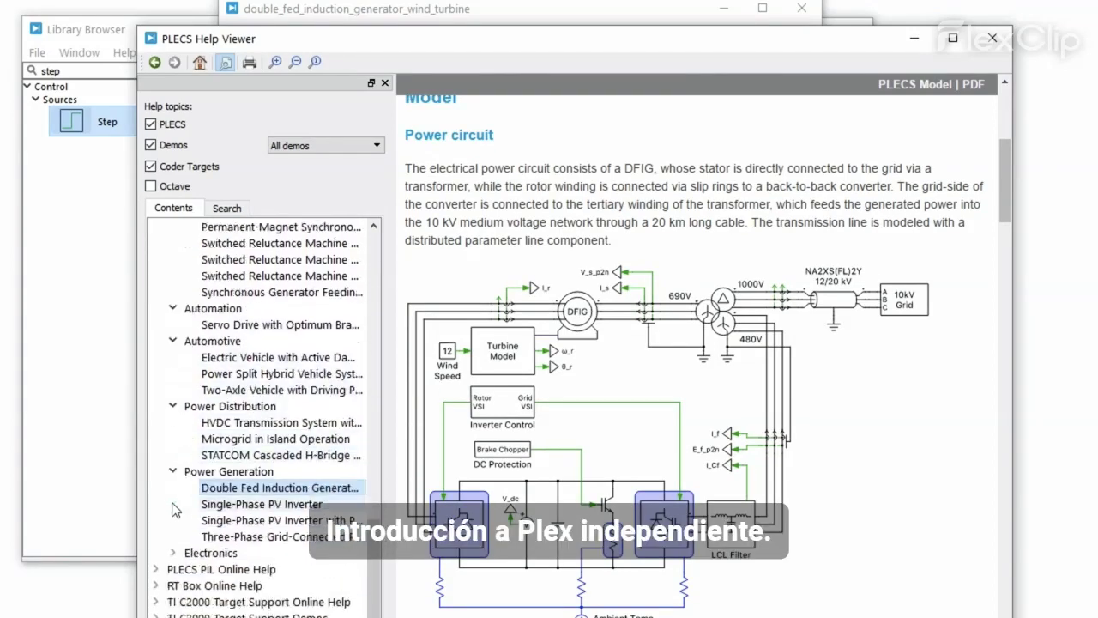
click(172, 553)
scroll(174, 557, down, 1)
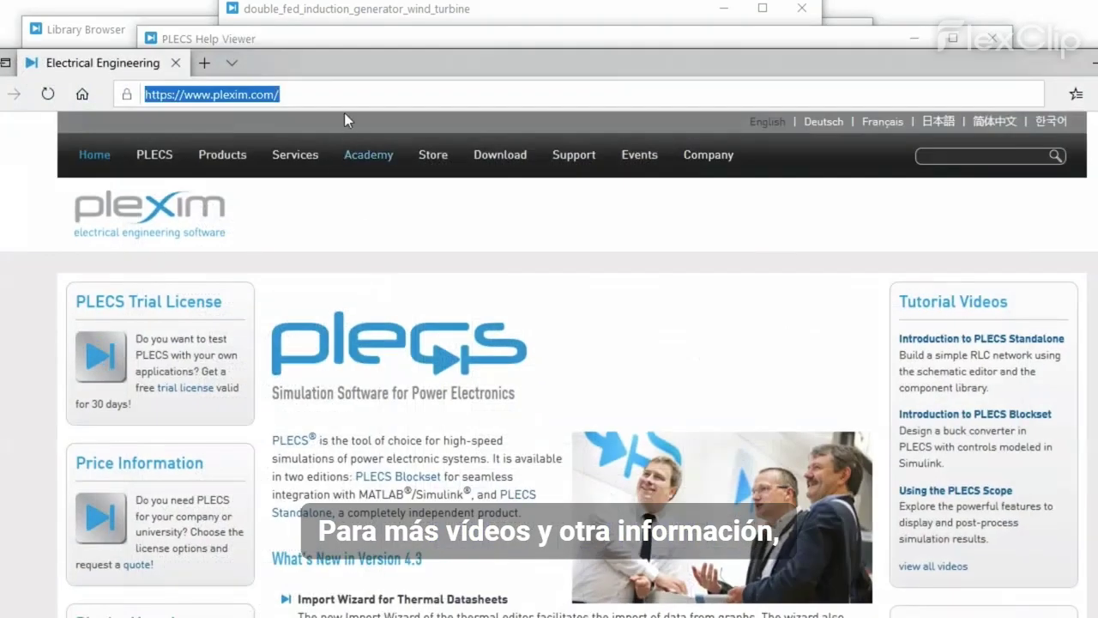
click(345, 101)
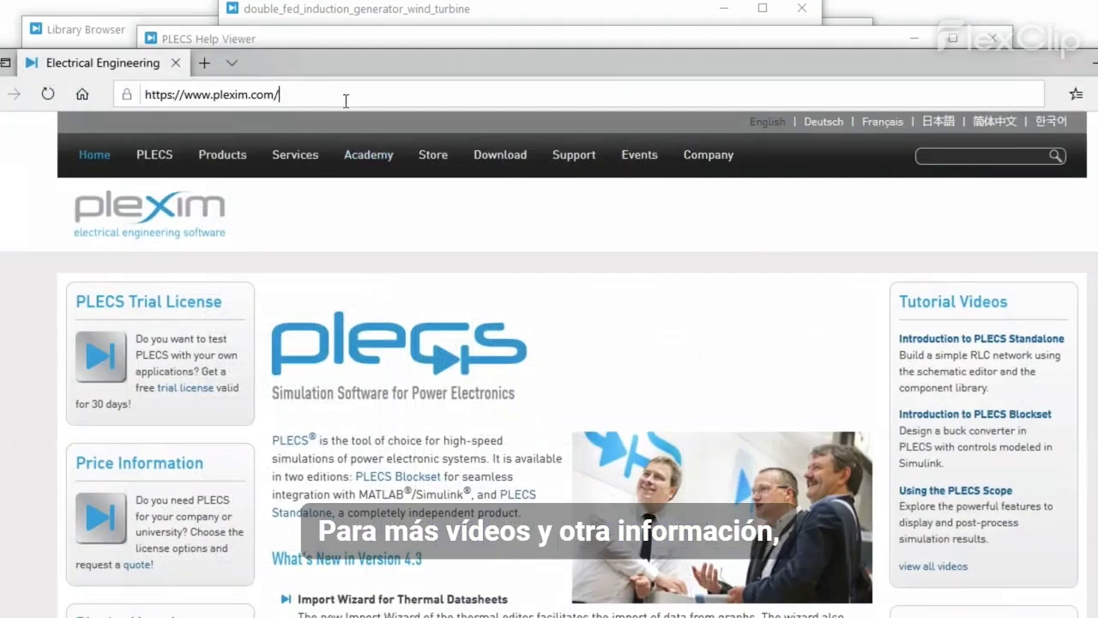